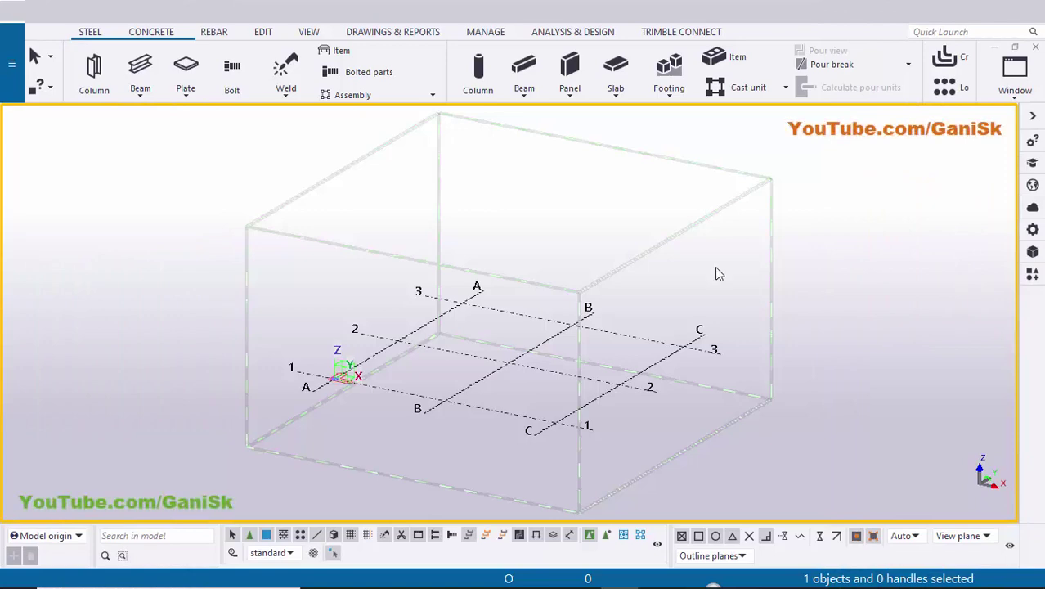
Switch to the PDF connection drawing and examine the beam profiles and the web splice plate's bolt spacing in the elevation
{"action": "left_click", "coordinate": [600, 579]}
{"action": "left_click", "coordinate": [328, 276]}
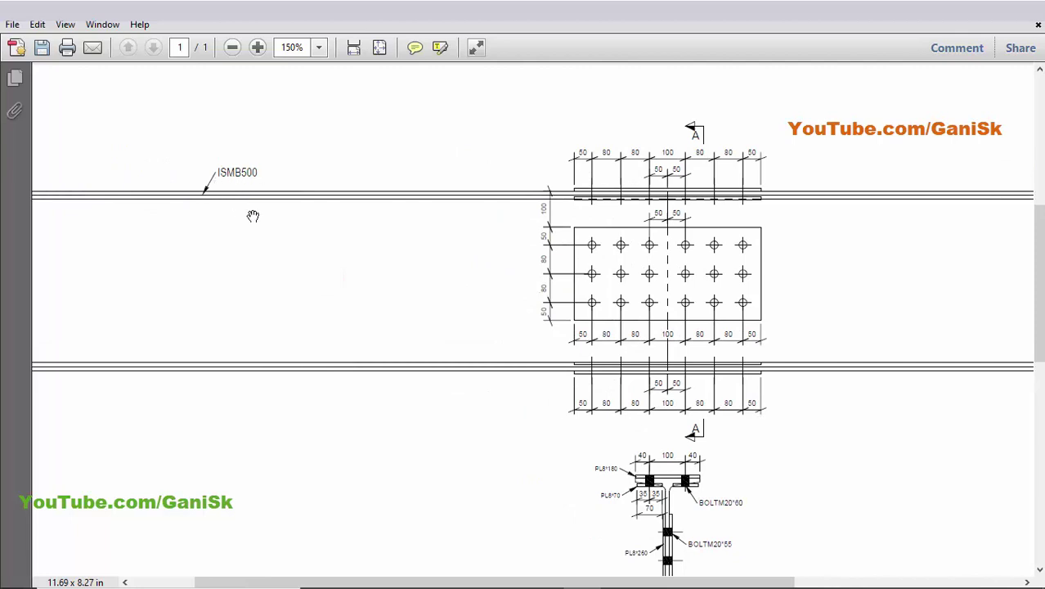
{"action": "key", "text": "ctrl+2"}
{"action": "scroll", "coordinate": [752, 250], "scroll_direction": "up", "scroll_amount": 1, "text": "ctrl"}
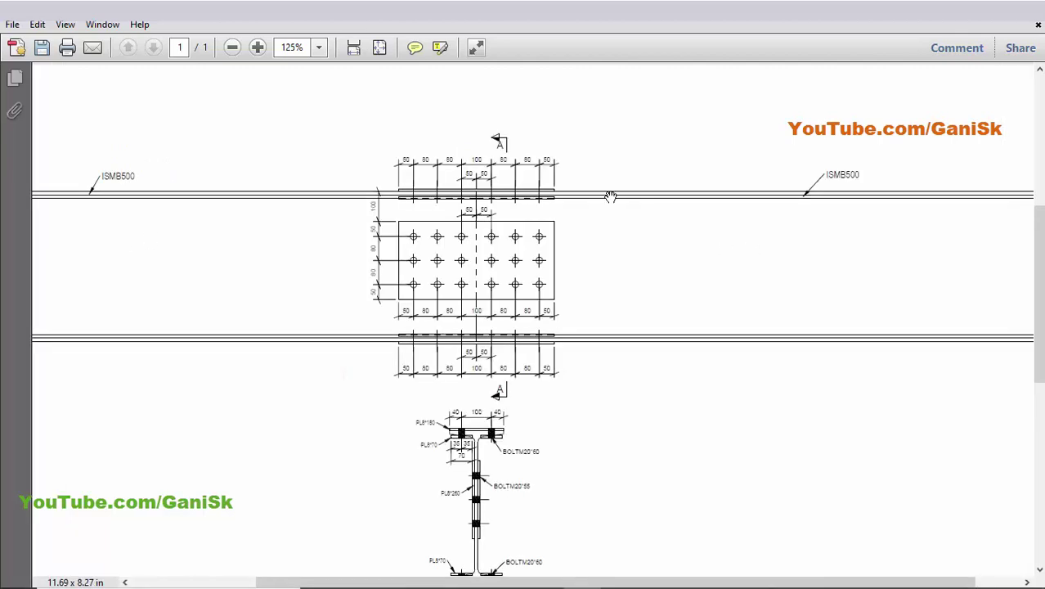
{"action": "scroll", "coordinate": [497, 202], "scroll_direction": "up", "scroll_amount": 1}
{"action": "scroll", "coordinate": [449, 306], "scroll_direction": "up", "scroll_amount": 2, "text": "ctrl"}
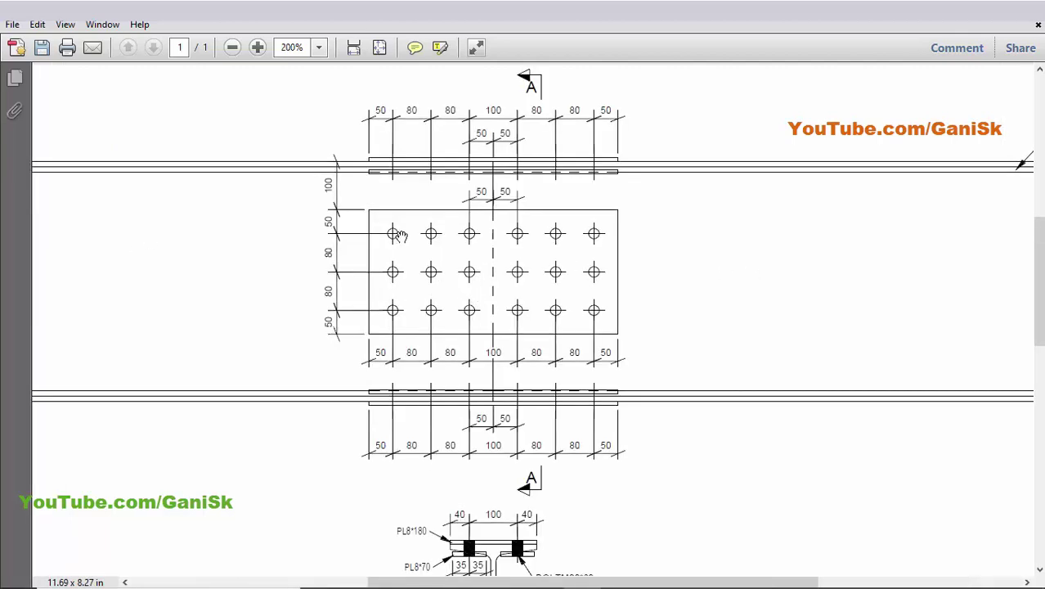
{"action": "scroll", "coordinate": [440, 242], "scroll_direction": "up", "scroll_amount": 1, "text": "ctrl"}
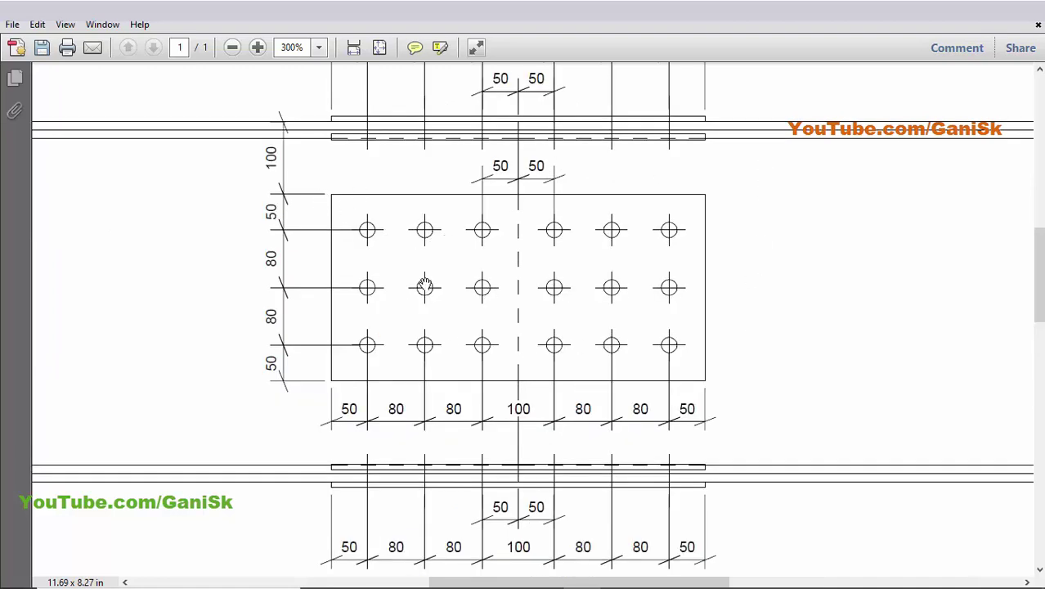
{"action": "scroll", "coordinate": [518, 138], "scroll_direction": "up", "scroll_amount": 1}
{"action": "scroll", "coordinate": [495, 168], "scroll_direction": "down", "scroll_amount": 5}
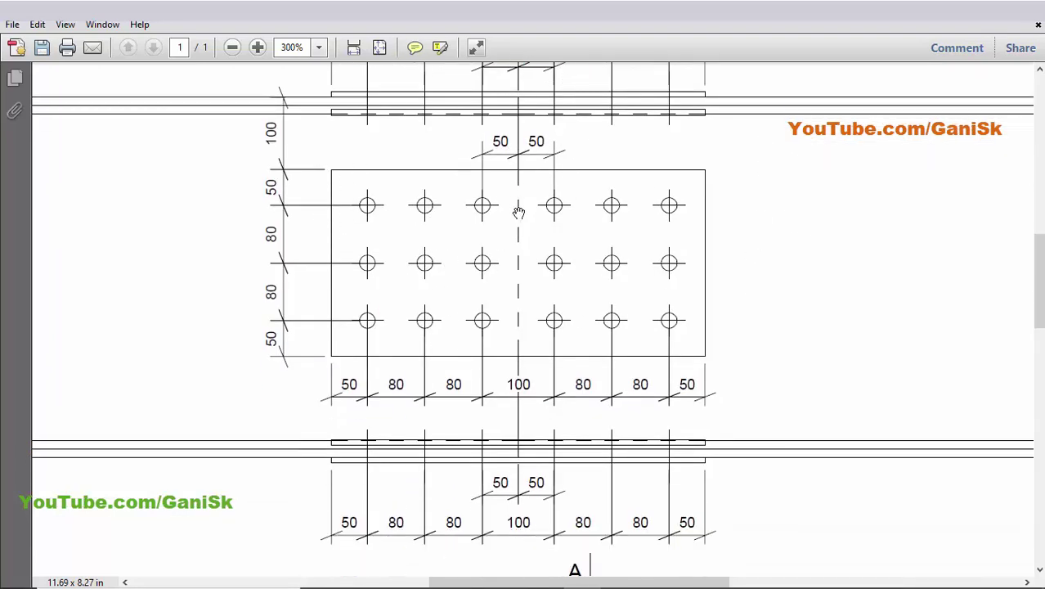
Examine section A-A for the flange and web plate sizes and bolts, and recheck the beam profile label in the elevation
{"action": "scroll", "coordinate": [540, 270], "scroll_direction": "down", "scroll_amount": 3, "text": "ctrl"}
{"action": "scroll", "coordinate": [519, 426], "scroll_direction": "up", "scroll_amount": 3, "text": "ctrl"}
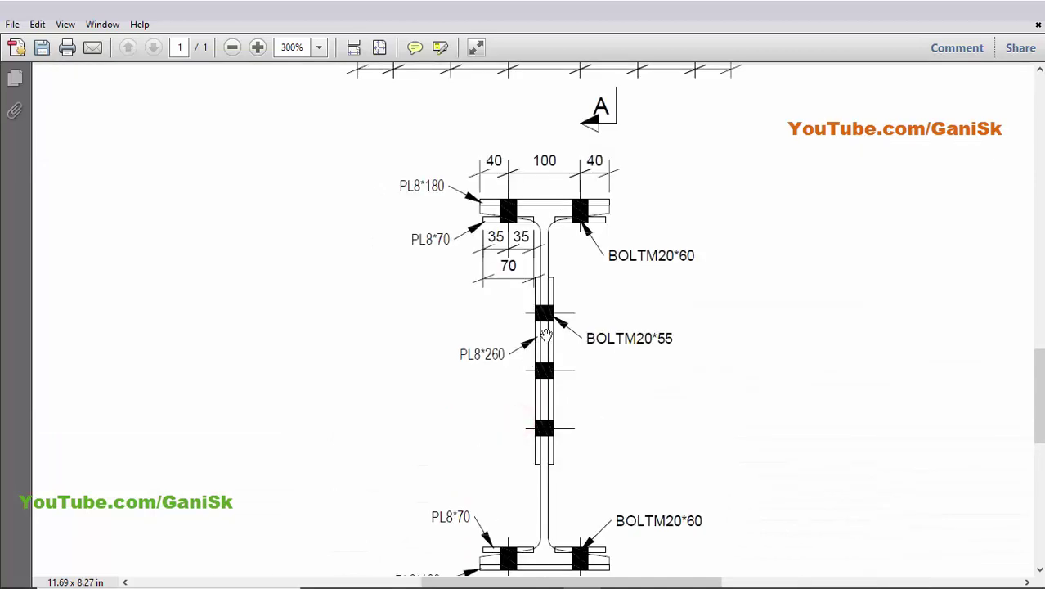
{"action": "scroll", "coordinate": [541, 392], "scroll_direction": "up", "scroll_amount": 4, "text": "ctrl"}
{"action": "scroll", "coordinate": [524, 311], "scroll_direction": "down", "scroll_amount": 5, "text": "ctrl"}
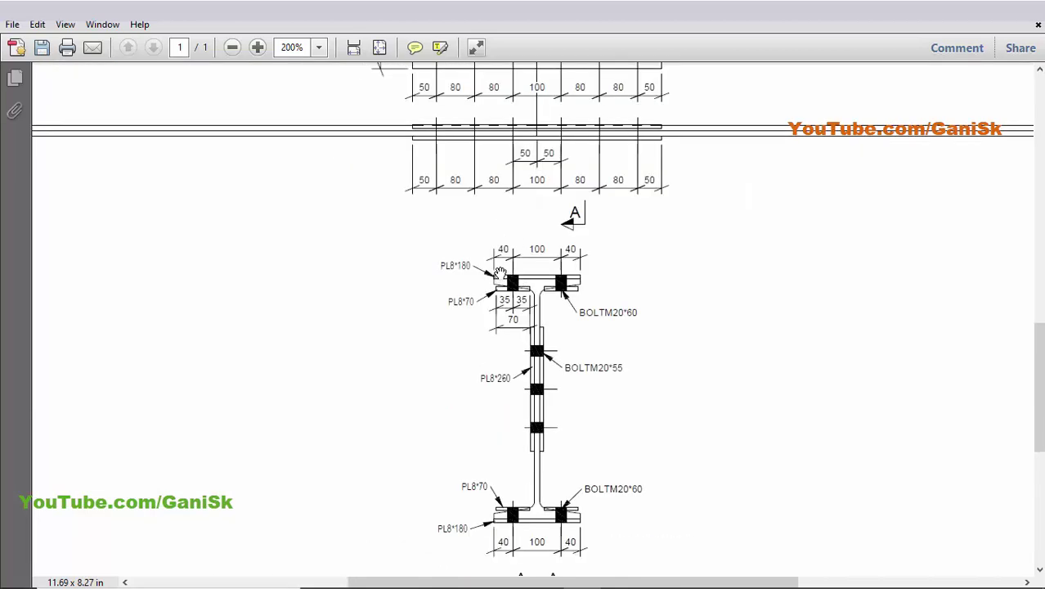
{"action": "scroll", "coordinate": [530, 290], "scroll_direction": "up", "scroll_amount": 2, "text": "ctrl"}
{"action": "scroll", "coordinate": [530, 290], "scroll_direction": "down", "scroll_amount": 4, "text": "ctrl"}
{"action": "scroll", "coordinate": [563, 168], "scroll_direction": "up", "scroll_amount": 3}
{"action": "scroll", "coordinate": [552, 197], "scroll_direction": "up", "scroll_amount": 1, "text": "ctrl"}
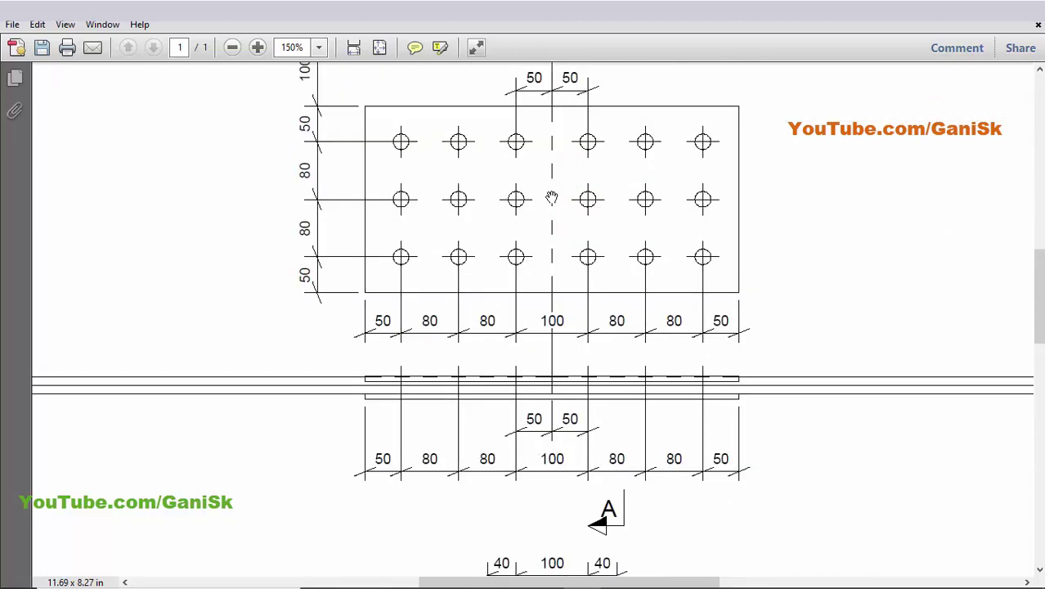
{"action": "scroll", "coordinate": [488, 254], "scroll_direction": "down", "scroll_amount": 2}
{"action": "scroll", "coordinate": [515, 425], "scroll_direction": "down", "scroll_amount": 2, "text": "ctrl"}
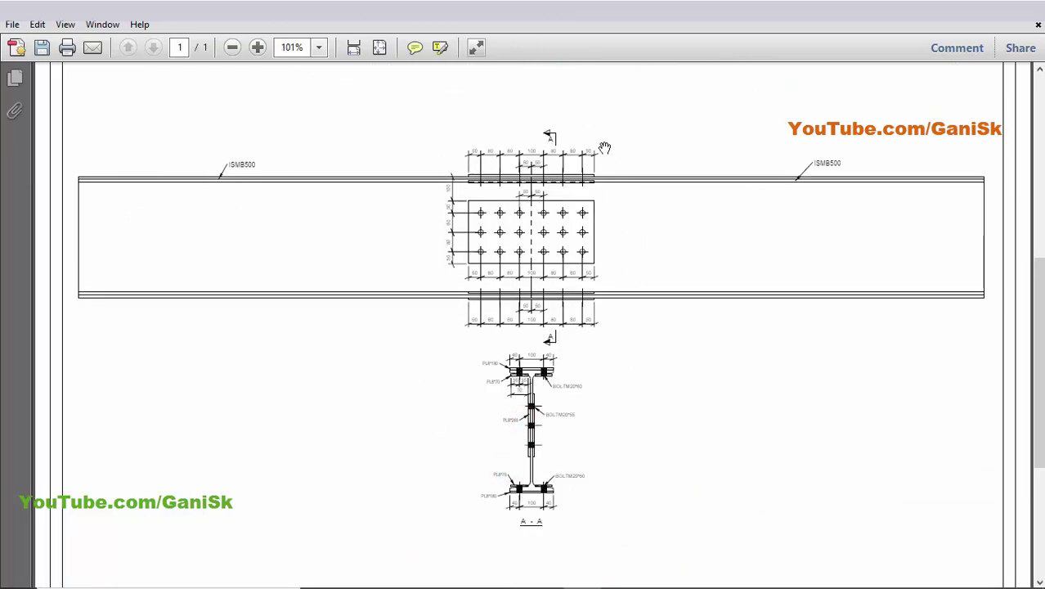
{"action": "scroll", "coordinate": [188, 183], "scroll_direction": "up", "scroll_amount": 3, "text": "ctrl"}
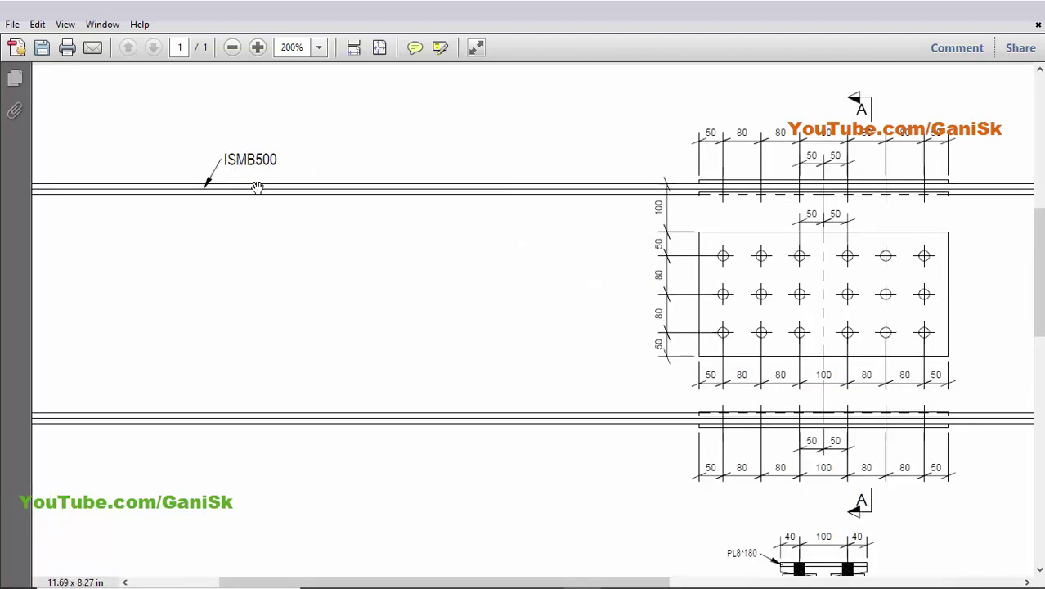
{"action": "scroll", "coordinate": [258, 188], "scroll_direction": "down", "scroll_amount": 3, "text": "ctrl"}
Switch back to Tekla Structures and create a steel beam along grid line 1 from grid B to grid C
{"action": "left_click", "coordinate": [618, 575]}
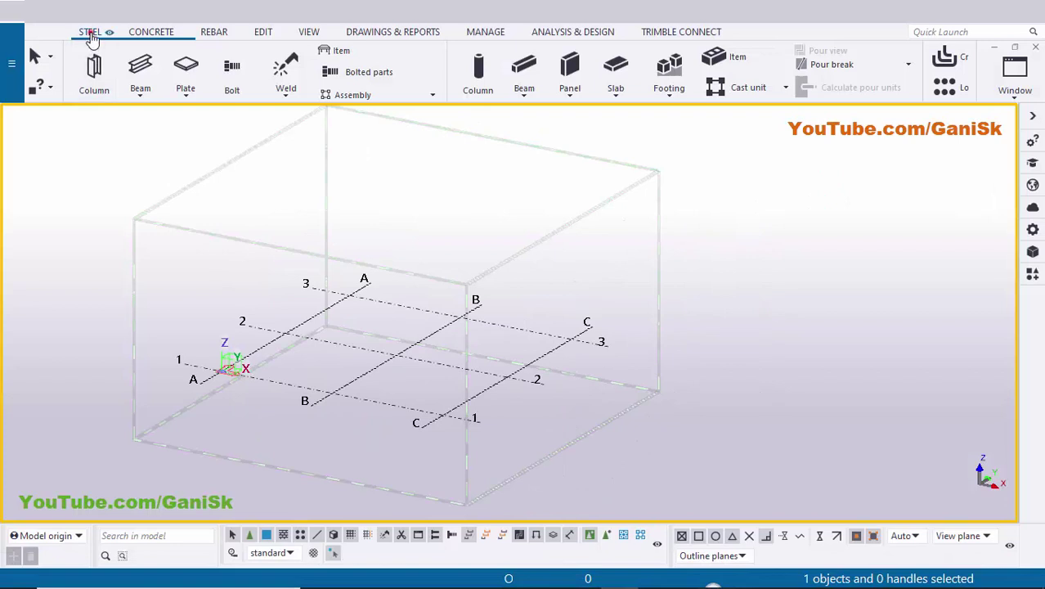
{"action": "left_click", "coordinate": [140, 67]}
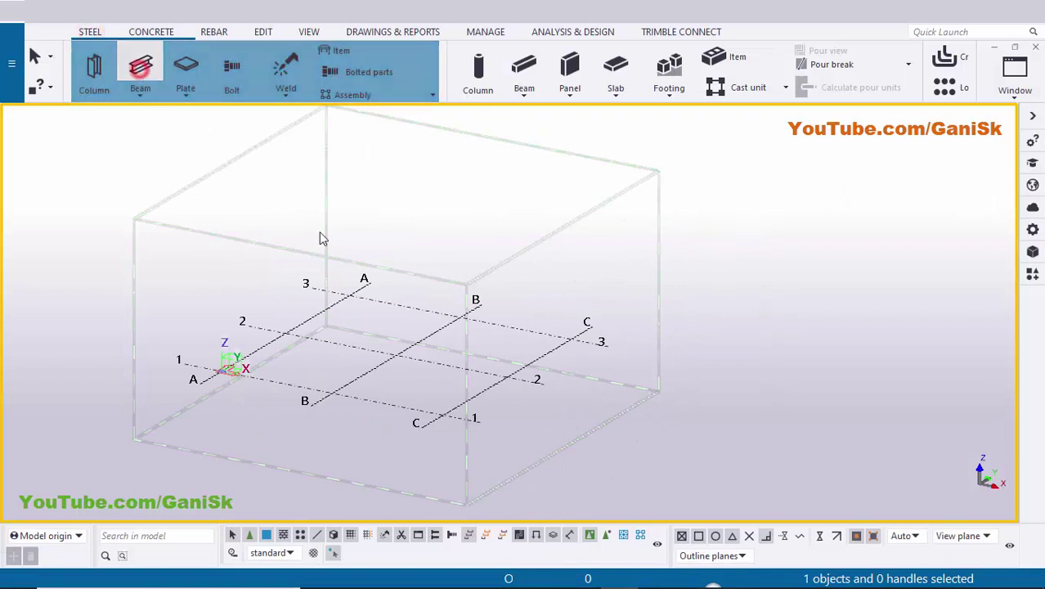
{"action": "scroll", "coordinate": [330, 400], "scroll_direction": "up", "scroll_amount": 1}
{"action": "scroll", "coordinate": [331, 395], "scroll_direction": "up", "scroll_amount": 3}
{"action": "left_click", "coordinate": [332, 380]}
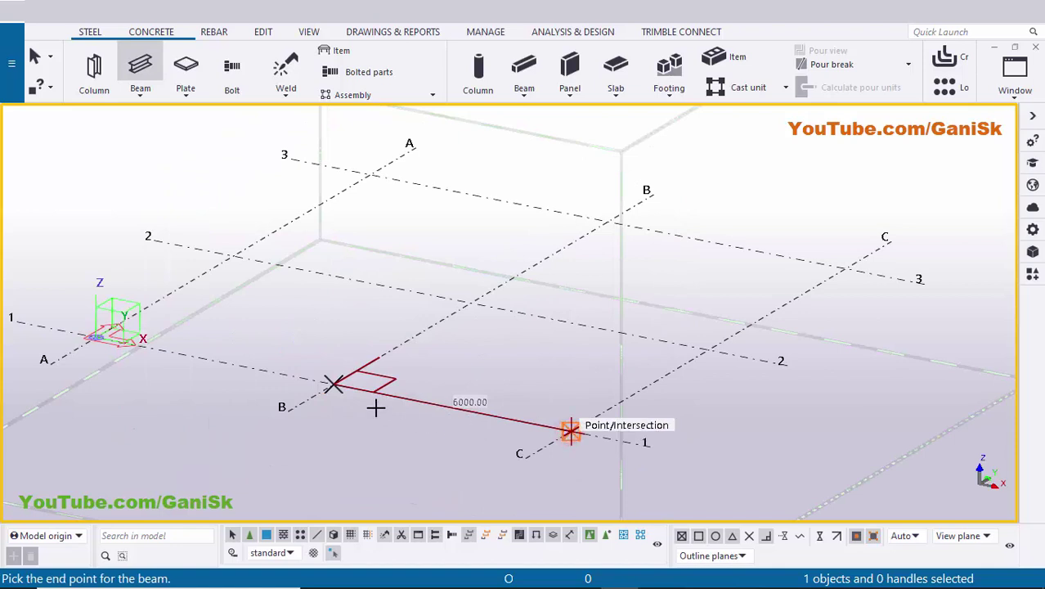
{"action": "left_click", "coordinate": [569, 429]}
{"action": "right_click", "coordinate": [514, 315]}
{"action": "left_click", "coordinate": [536, 321]}
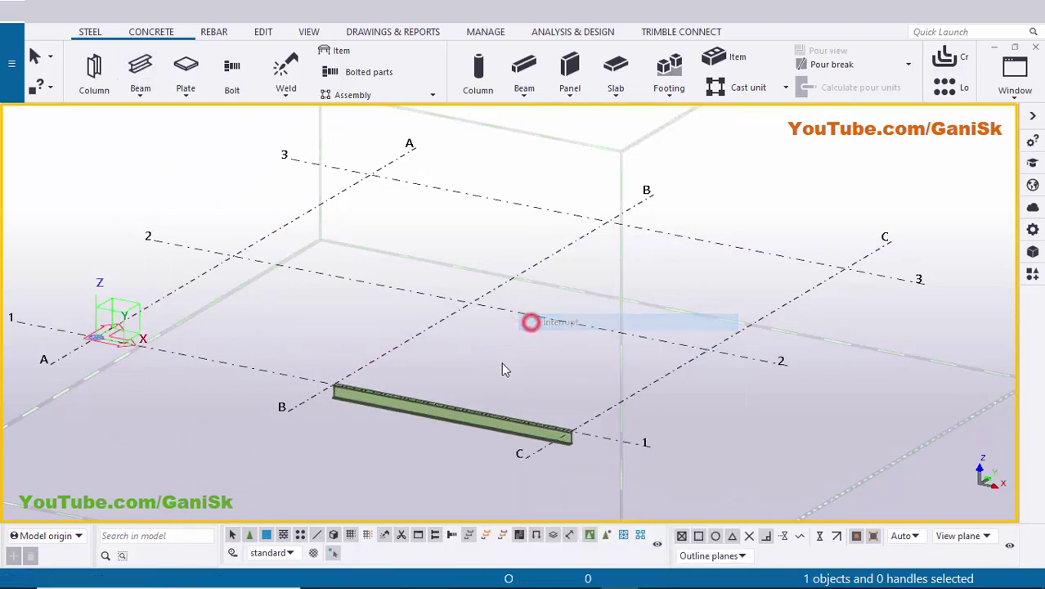
{"action": "right_click", "coordinate": [485, 351]}
{"action": "left_click", "coordinate": [513, 439]}
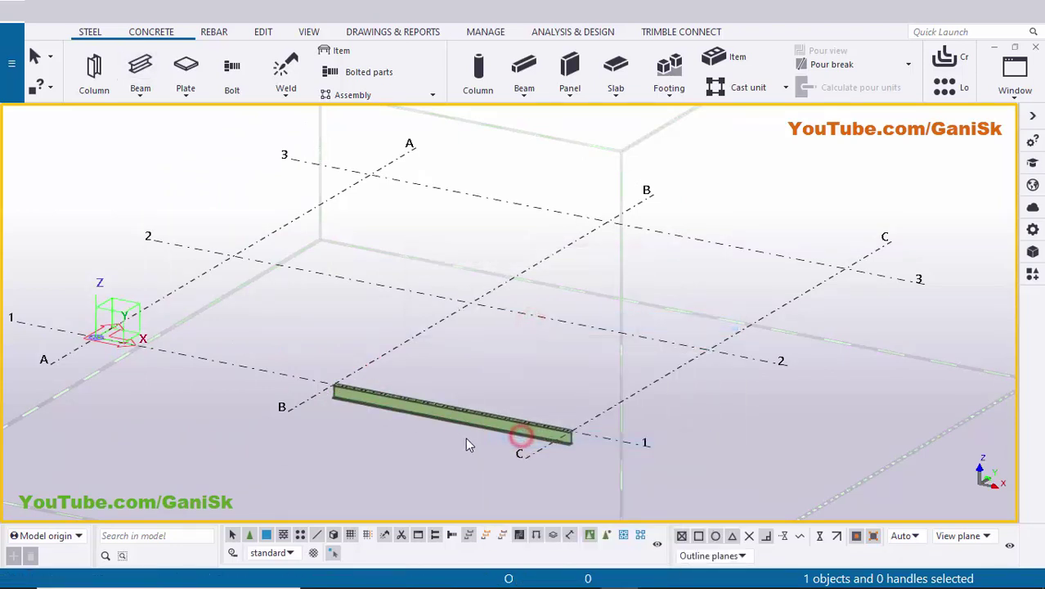
Change the profile of the beam on grid line 1 to ISMB500 and close its properties
{"action": "scroll", "coordinate": [462, 435], "scroll_direction": "up", "scroll_amount": 4}
{"action": "scroll", "coordinate": [470, 435], "scroll_direction": "down", "scroll_amount": 3}
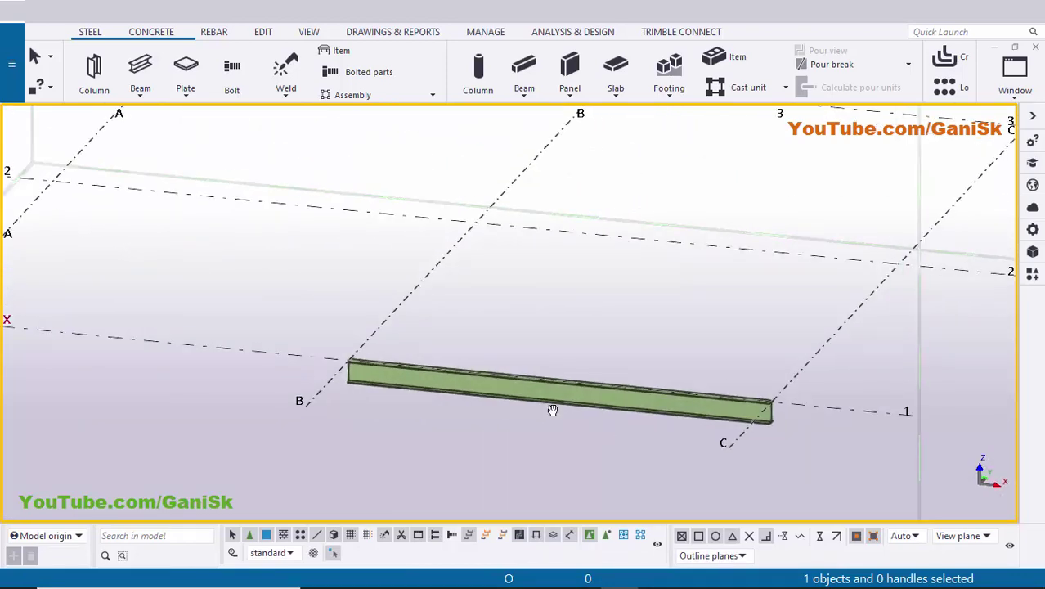
{"action": "scroll", "coordinate": [527, 405], "scroll_direction": "up", "scroll_amount": 4}
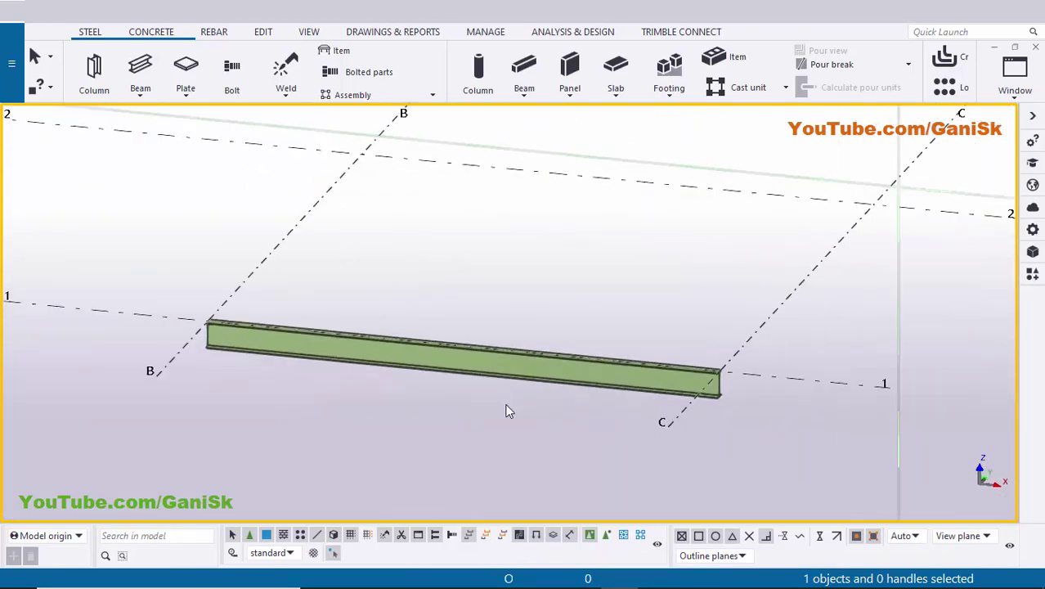
{"action": "scroll", "coordinate": [499, 400], "scroll_direction": "up", "scroll_amount": 1}
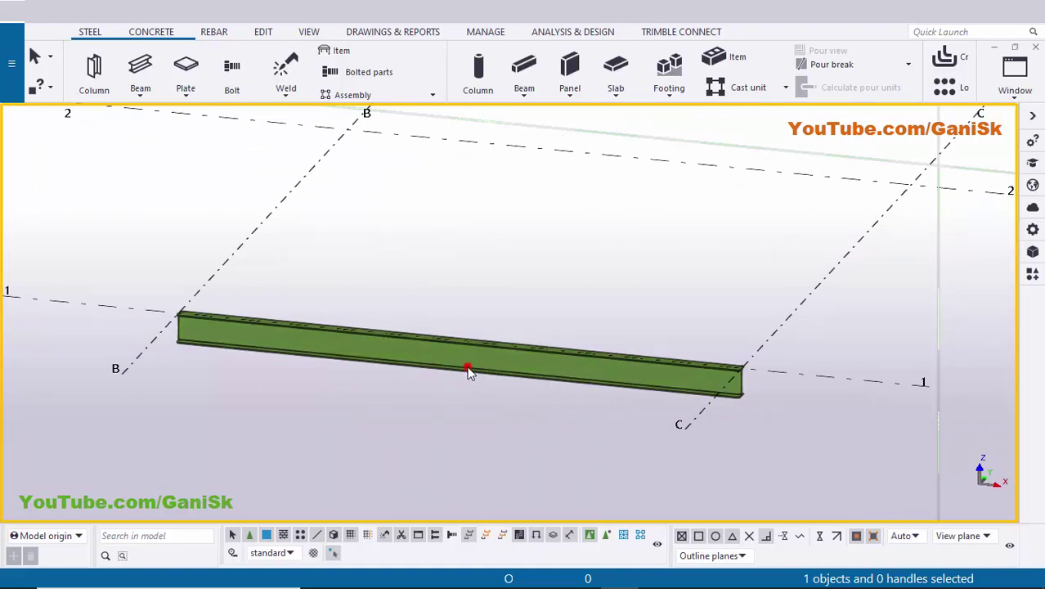
{"action": "double_click", "coordinate": [530, 393]}
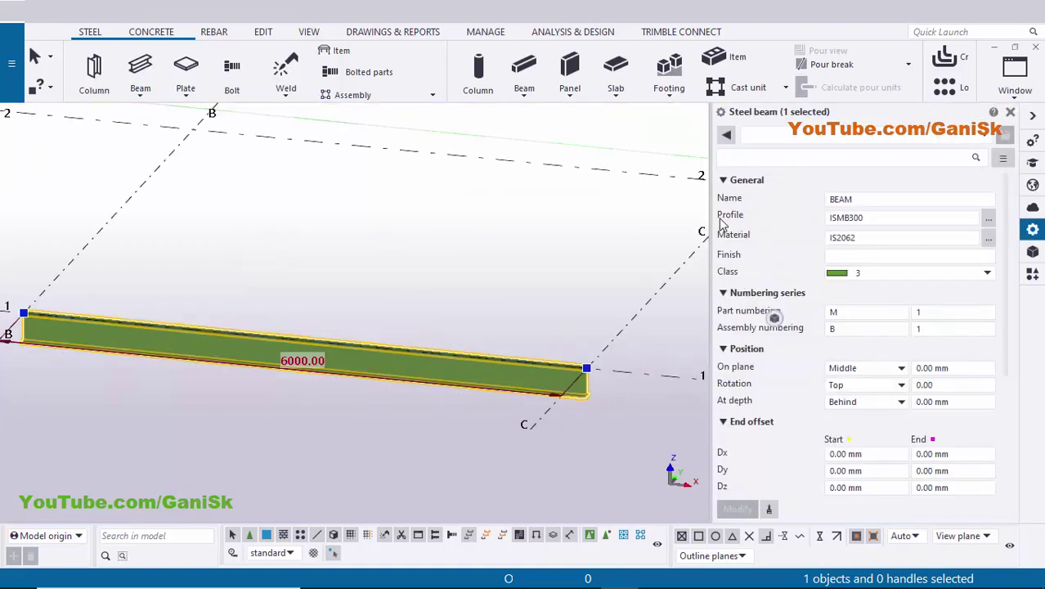
{"action": "left_click", "coordinate": [867, 219]}
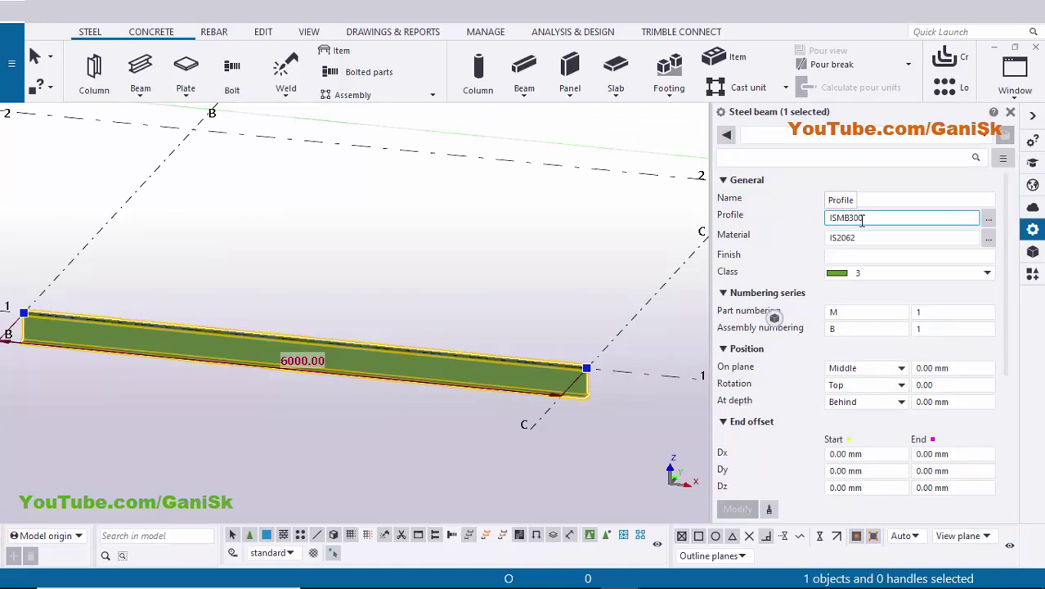
{"action": "left_click_drag", "start_coordinate": [855, 217], "coordinate": [883, 218]}
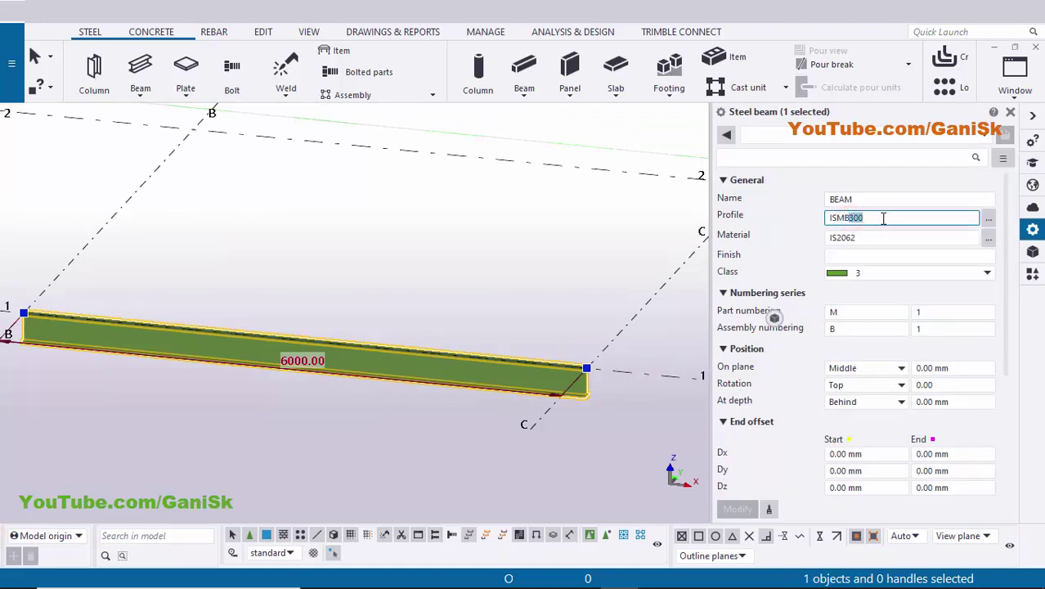
{"action": "type", "text": "500"}
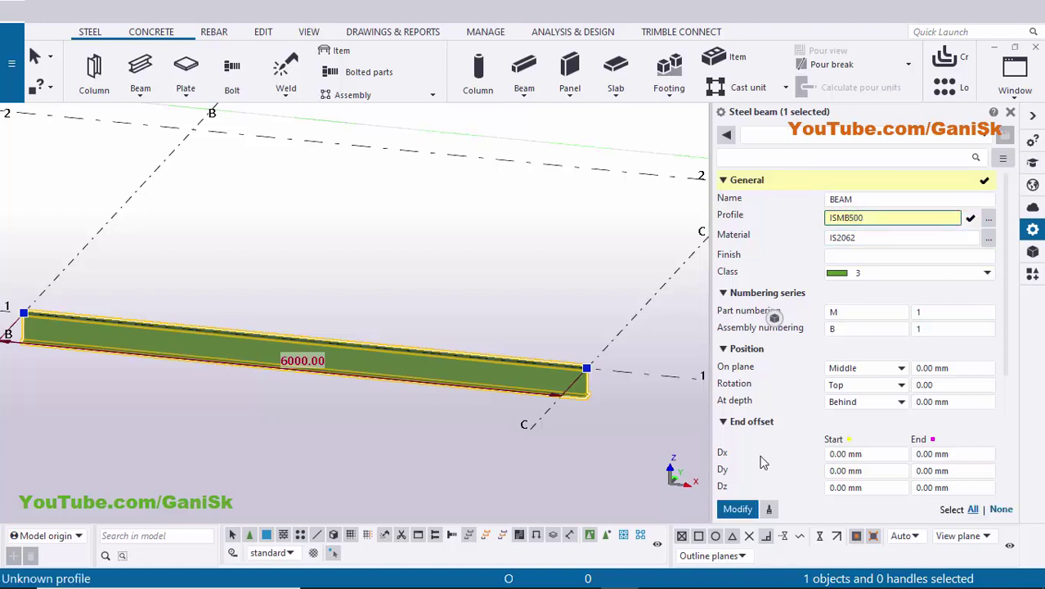
{"action": "left_click", "coordinate": [738, 509]}
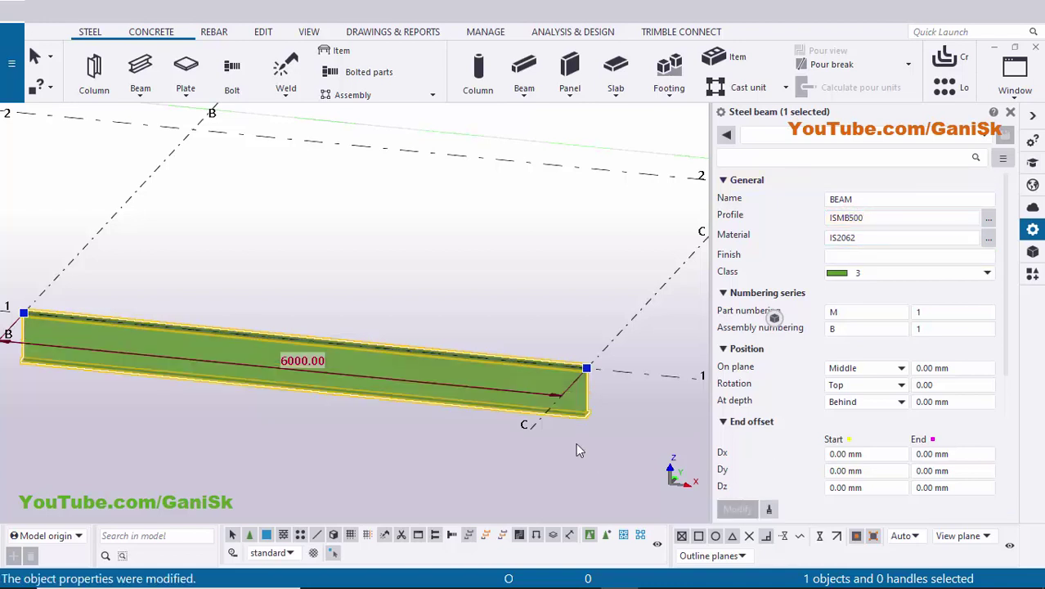
{"action": "scroll", "coordinate": [577, 419], "scroll_direction": "up", "scroll_amount": 2}
{"action": "scroll", "coordinate": [579, 376], "scroll_direction": "up", "scroll_amount": 2}
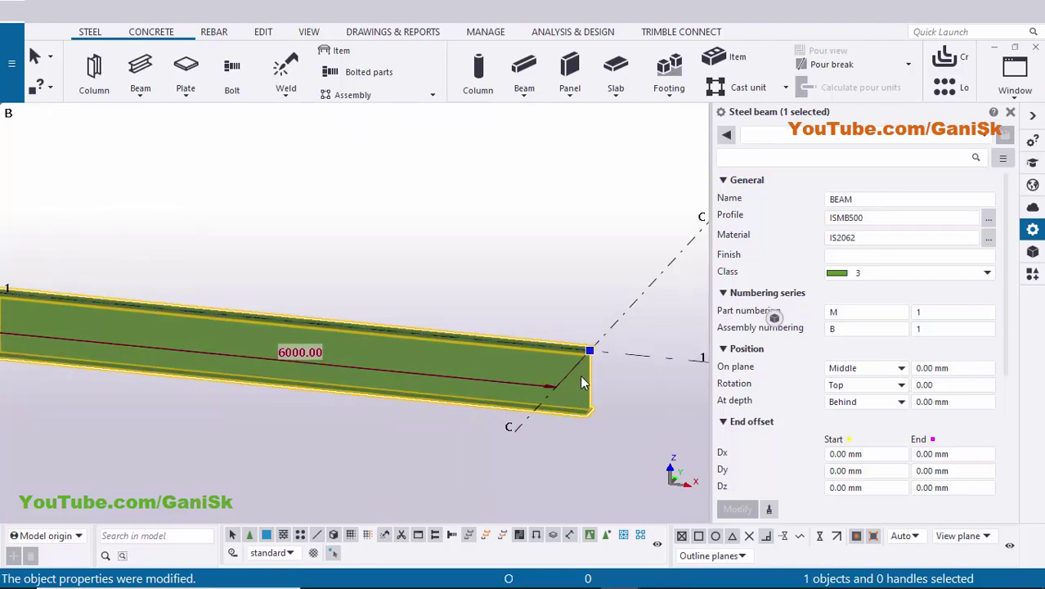
{"action": "left_click", "coordinate": [1011, 112]}
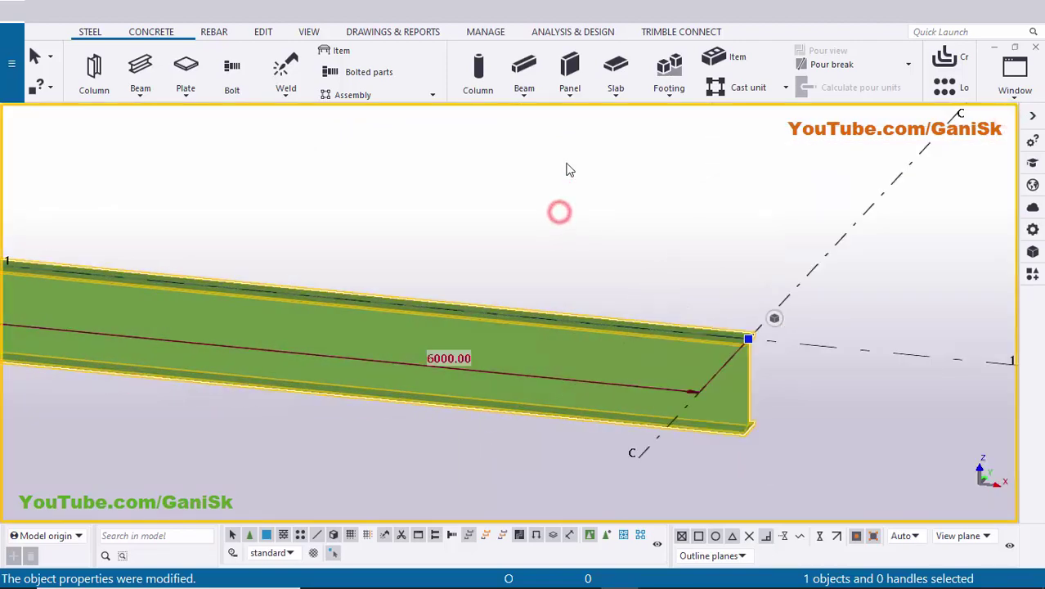
{"action": "right_click", "coordinate": [565, 163]}
{"action": "left_click", "coordinate": [606, 252]}
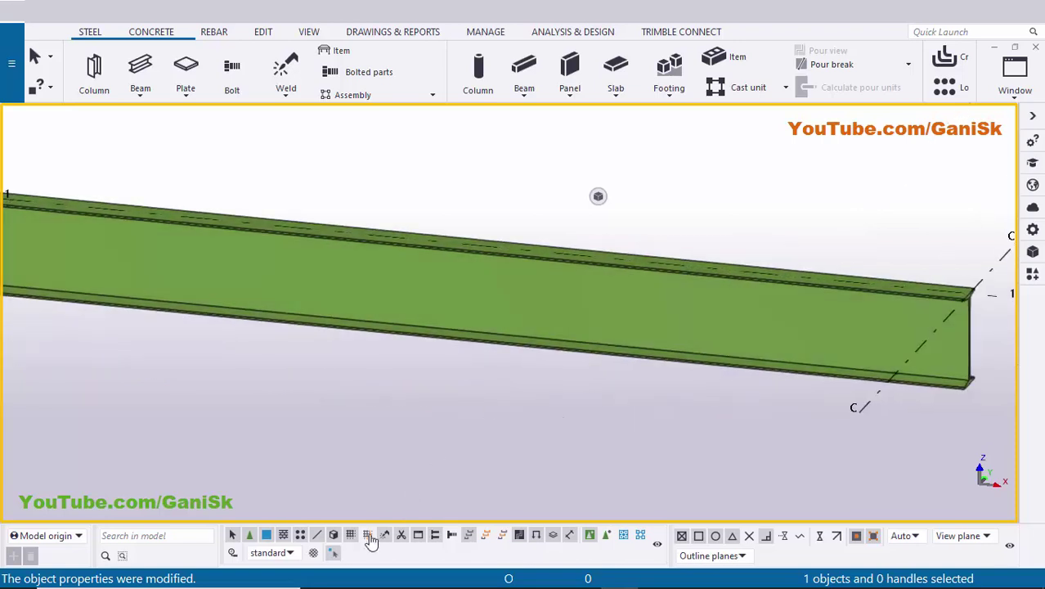
Split the ISMB500 beam at its midpoint between grids B and C
{"action": "scroll", "coordinate": [556, 399], "scroll_direction": "down", "scroll_amount": 5}
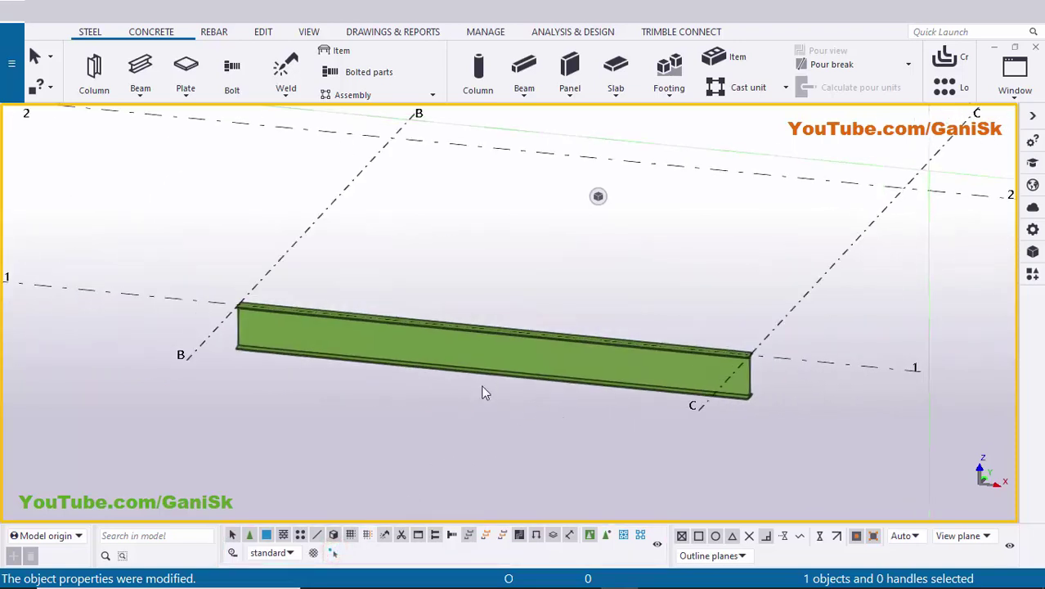
{"action": "scroll", "coordinate": [485, 389], "scroll_direction": "up", "scroll_amount": 2}
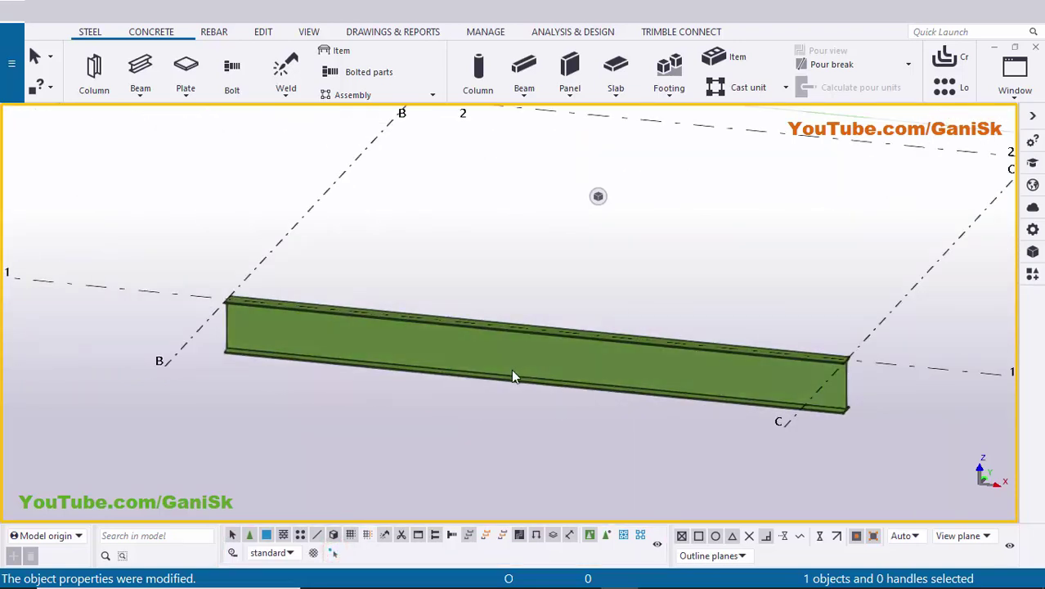
{"action": "left_click", "coordinate": [262, 31]}
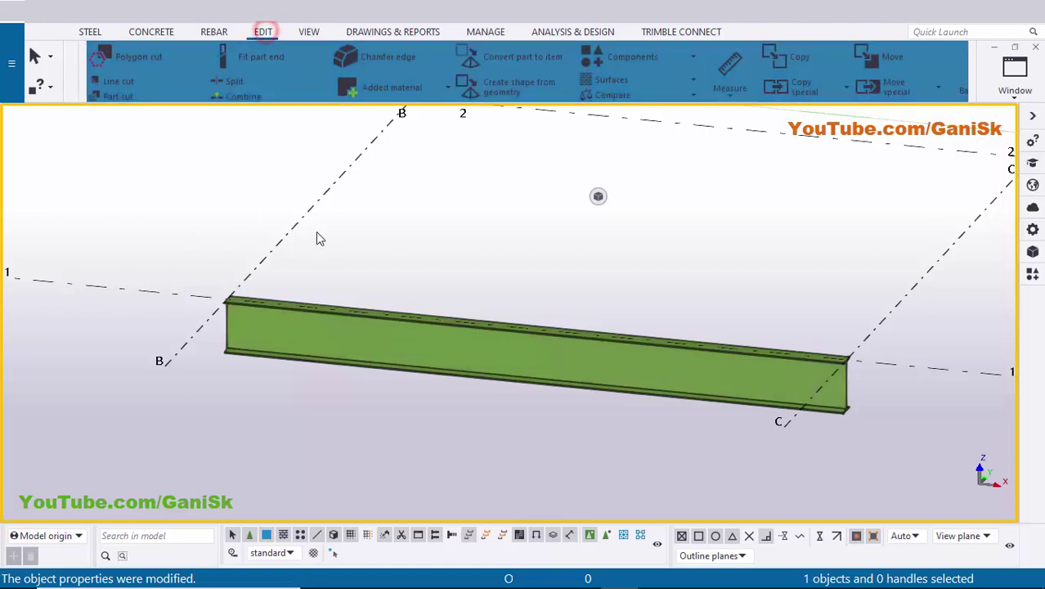
{"action": "left_click", "coordinate": [224, 82]}
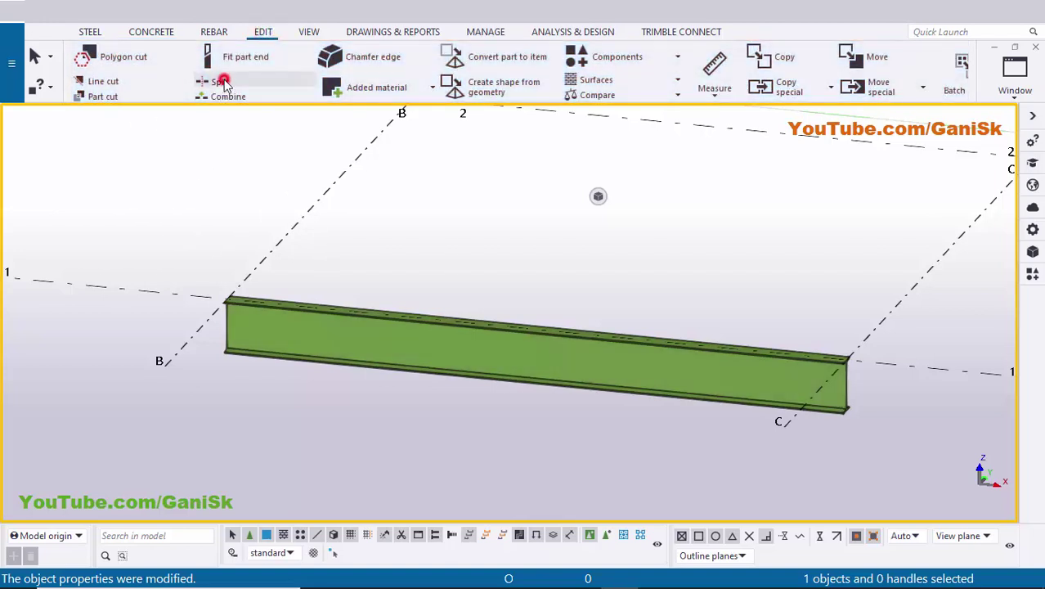
{"action": "left_click", "coordinate": [548, 358]}
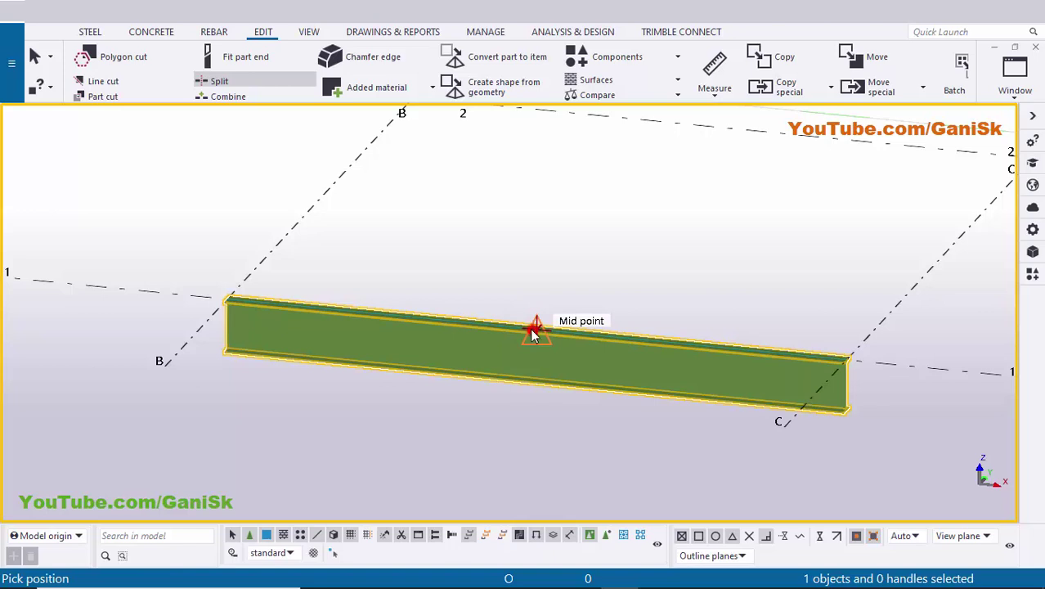
{"action": "left_click", "coordinate": [562, 330]}
{"action": "right_click", "coordinate": [580, 217]}
{"action": "left_click", "coordinate": [602, 226]}
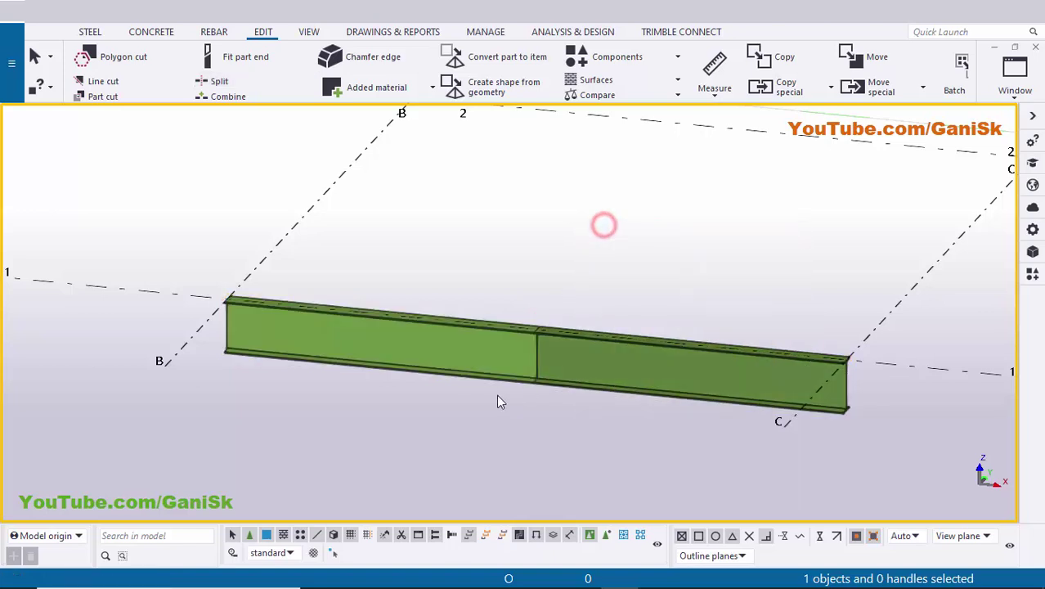
Set the view rotation centre at the joint between the two beam halves and inspect the joint
{"action": "middle_click_drag", "start_coordinate": [496, 399], "coordinate": [529, 396]}
{"action": "scroll", "coordinate": [596, 385], "scroll_direction": "up", "scroll_amount": 3}
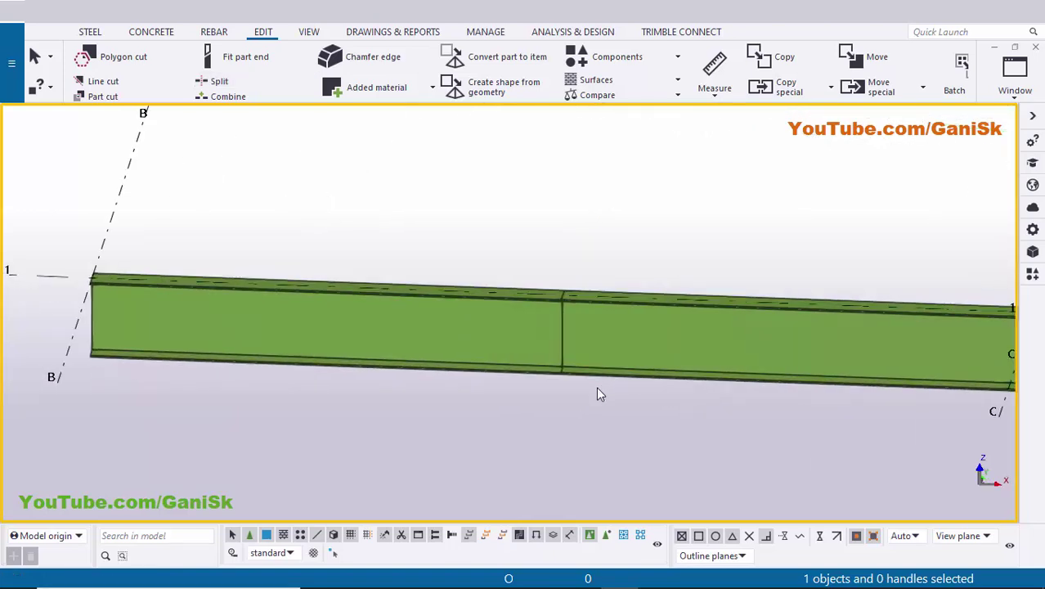
{"action": "left_click", "coordinate": [554, 324]}
{"action": "middle_click_drag", "start_coordinate": [518, 352], "coordinate": [574, 205], "text": "ctrl"}
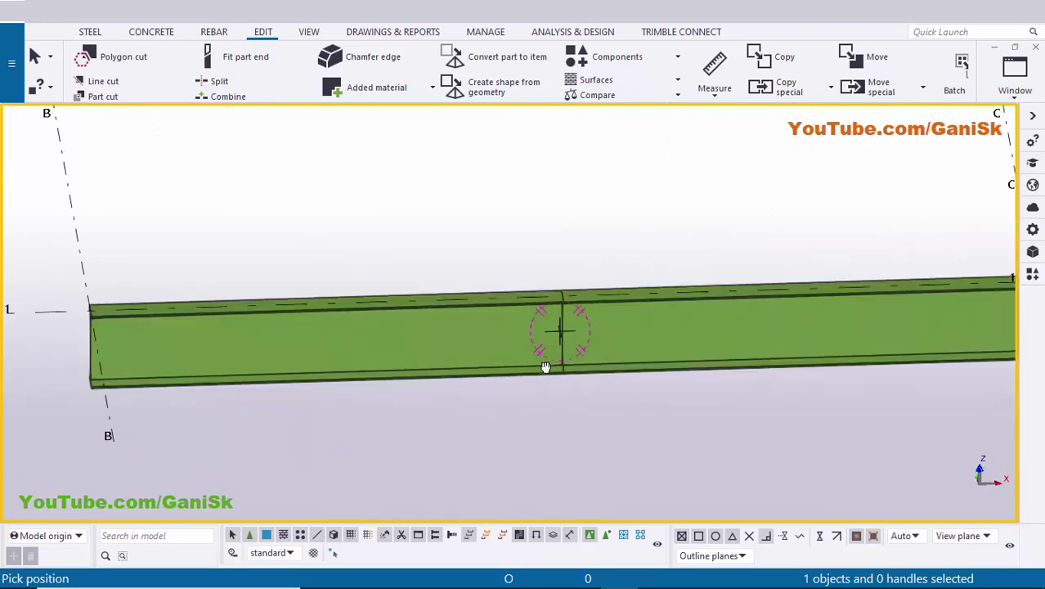
{"action": "left_click", "coordinate": [592, 221]}
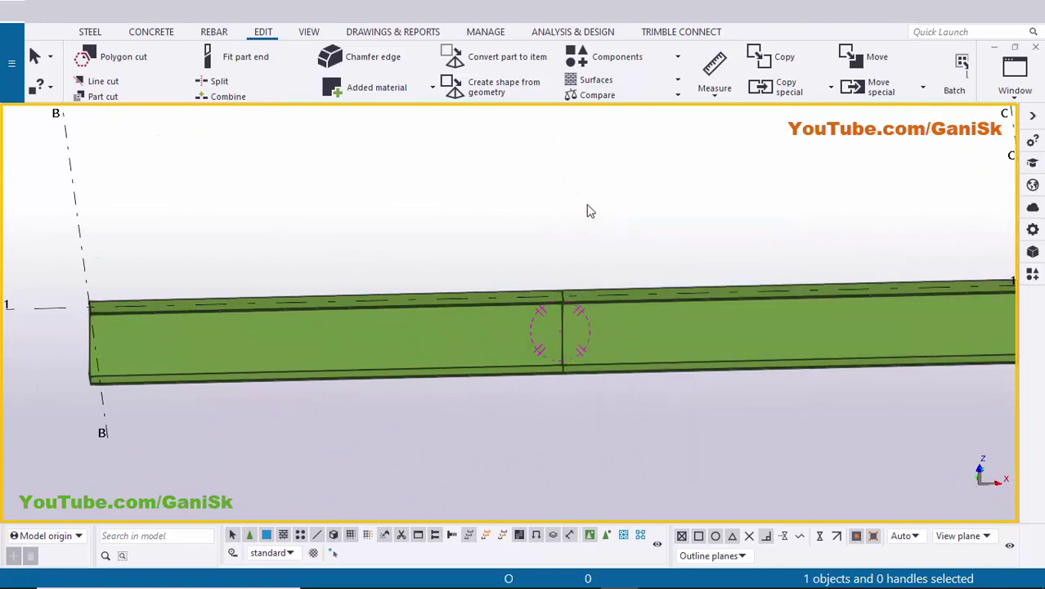
Redraw the model view and check the beam splice layout in the PDF drawing, returning to Tekla Structures
{"action": "right_click", "coordinate": [590, 211]}
{"action": "left_click", "coordinate": [625, 278]}
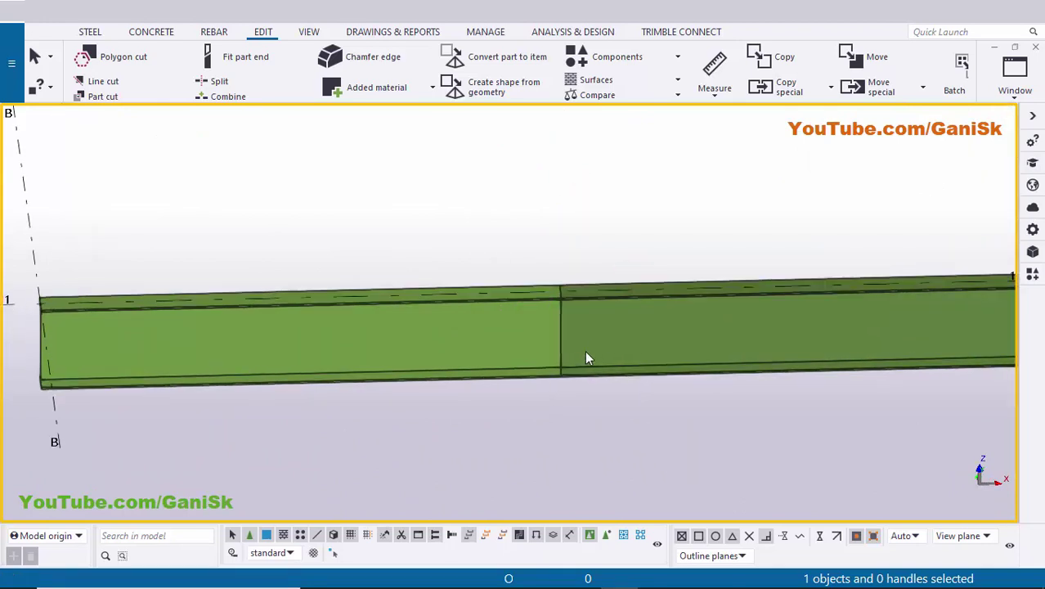
{"action": "middle_click_drag", "start_coordinate": [585, 357], "coordinate": [494, 309], "text": "ctrl"}
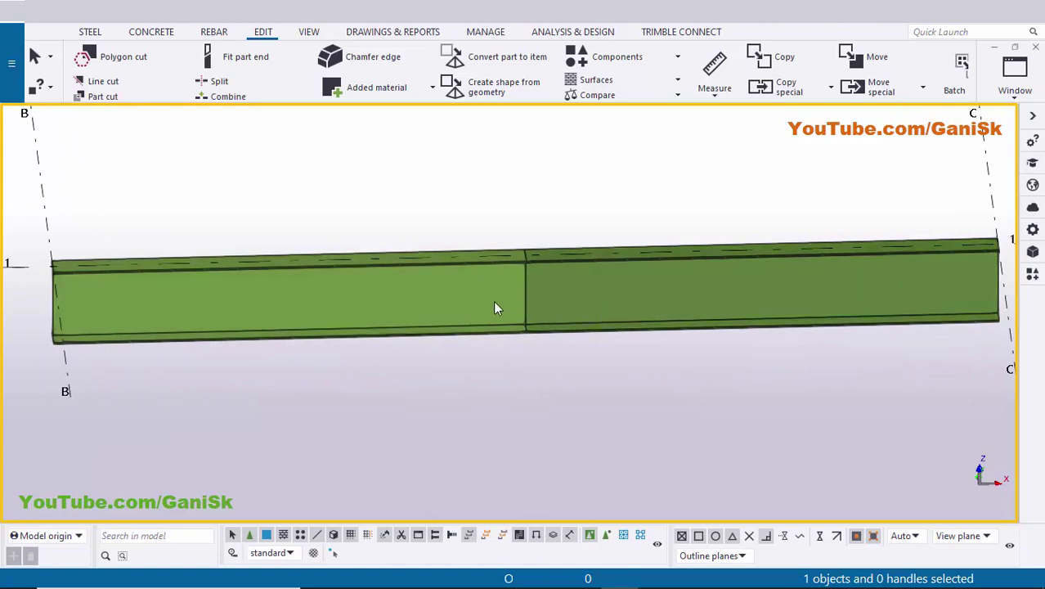
{"action": "left_click", "coordinate": [584, 574]}
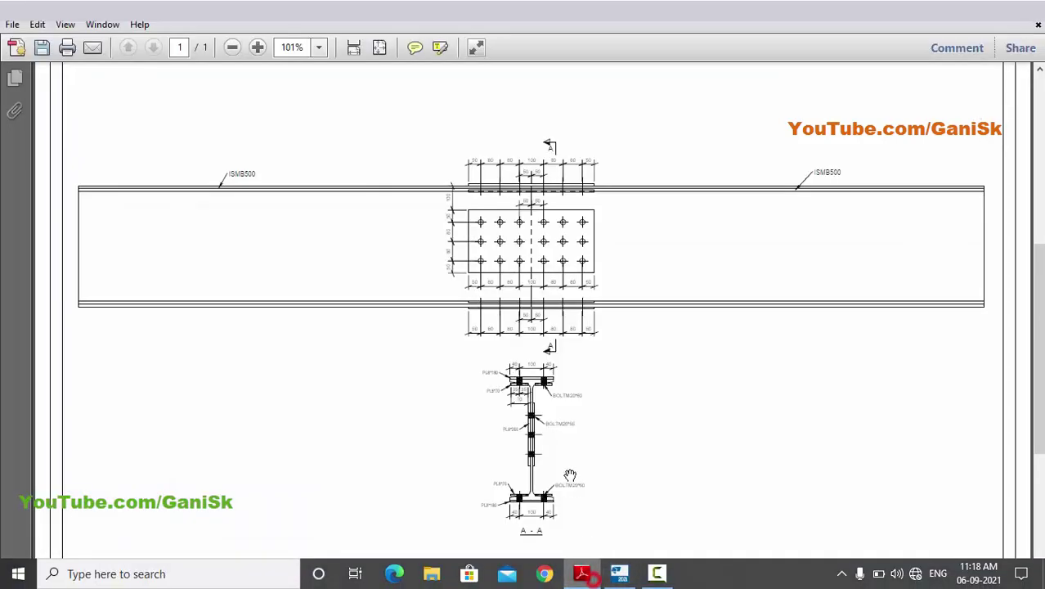
{"action": "scroll", "coordinate": [532, 309], "scroll_direction": "up", "scroll_amount": 1, "text": "ctrl"}
{"action": "key", "text": "alt+Tab"}
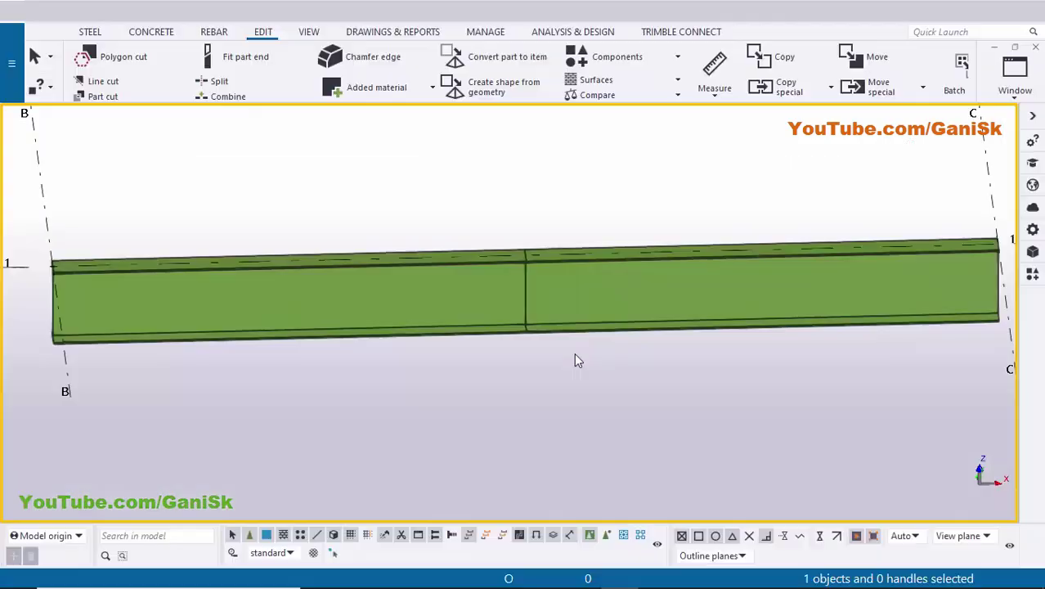
{"action": "scroll", "coordinate": [576, 384], "scroll_direction": "down", "scroll_amount": 1}
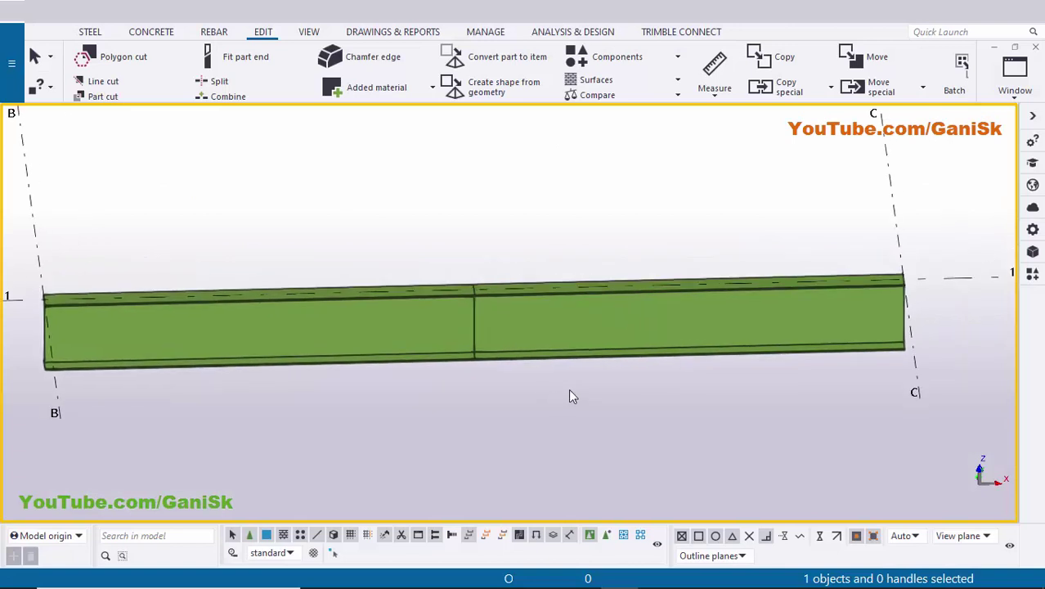
Search the components catalog for 77 and apply Splice connection (77) from the grid B beam half to the grid C half
{"action": "key", "text": "ctrl+f"}
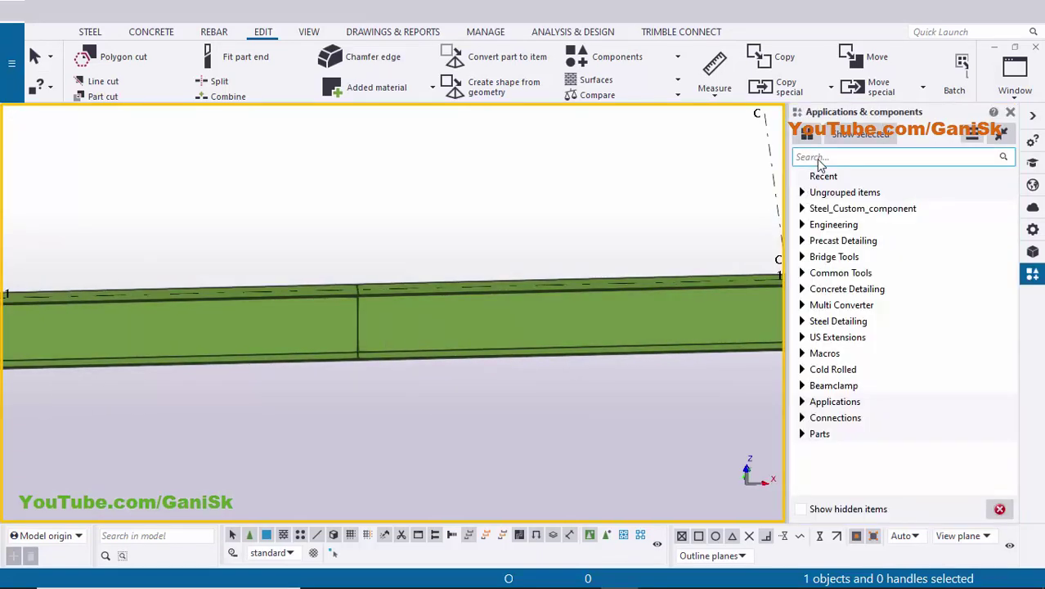
{"action": "left_click", "coordinate": [810, 158]}
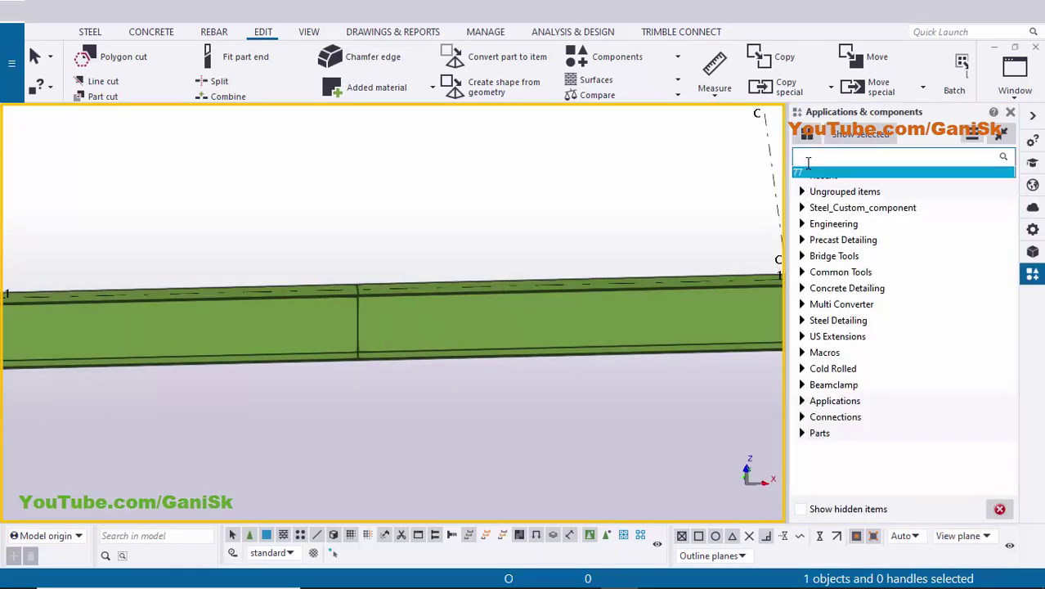
{"action": "left_click", "coordinate": [808, 170]}
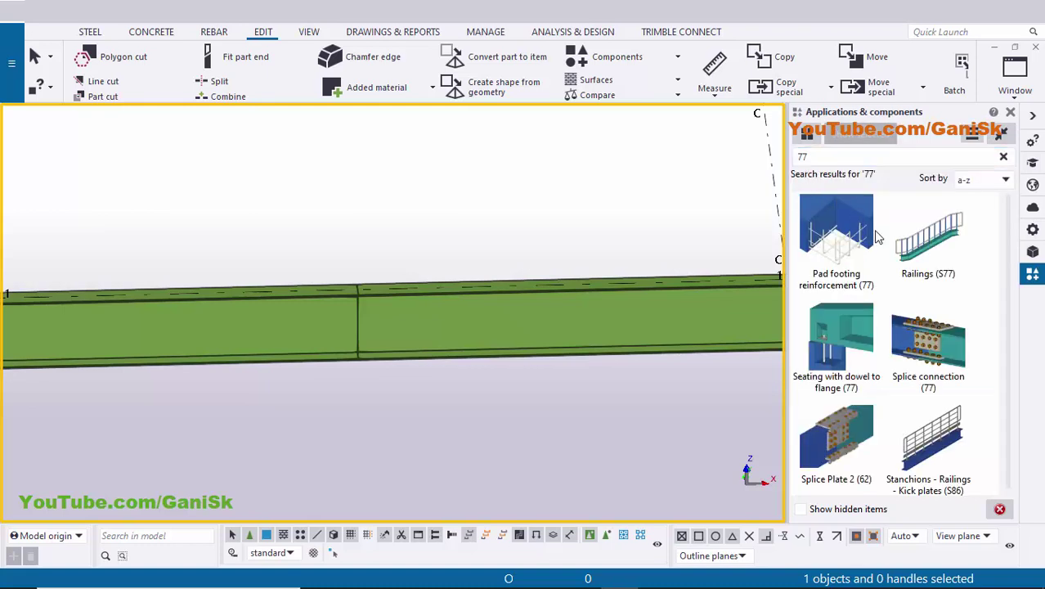
{"action": "scroll", "coordinate": [917, 269], "scroll_direction": "down", "scroll_amount": 1}
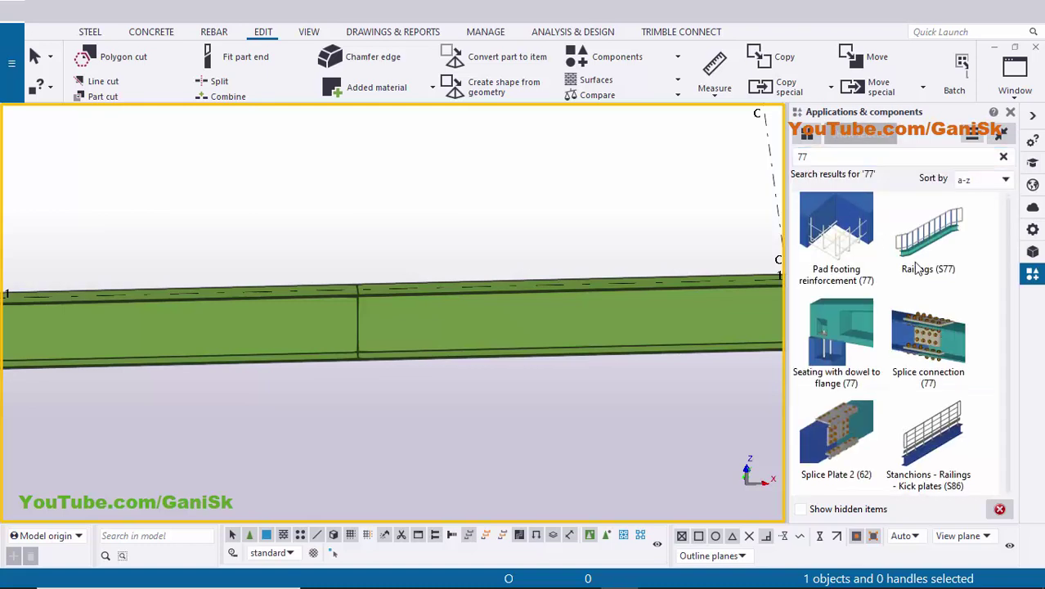
{"action": "left_click", "coordinate": [938, 350]}
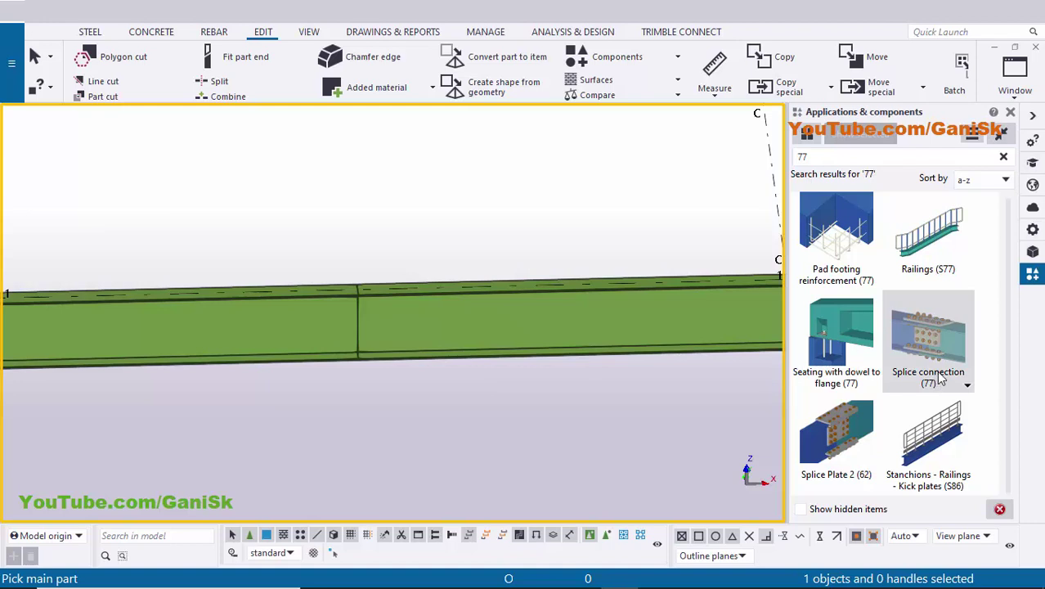
{"action": "left_click", "coordinate": [301, 348]}
{"action": "left_click", "coordinate": [419, 326]}
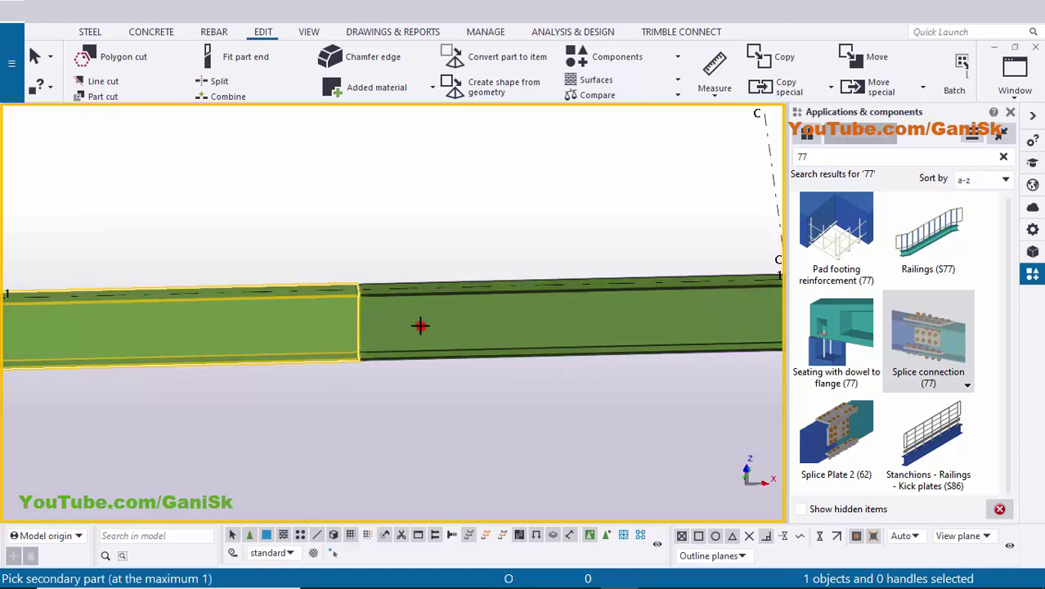
{"action": "right_click", "coordinate": [500, 200]}
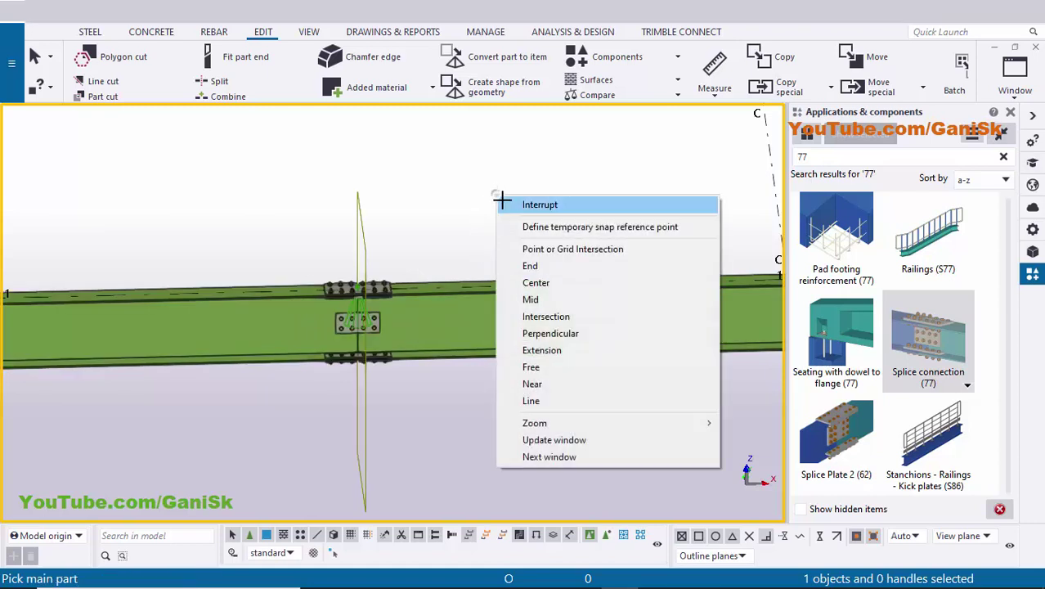
{"action": "left_click", "coordinate": [705, 203]}
{"action": "left_click", "coordinate": [1009, 113]}
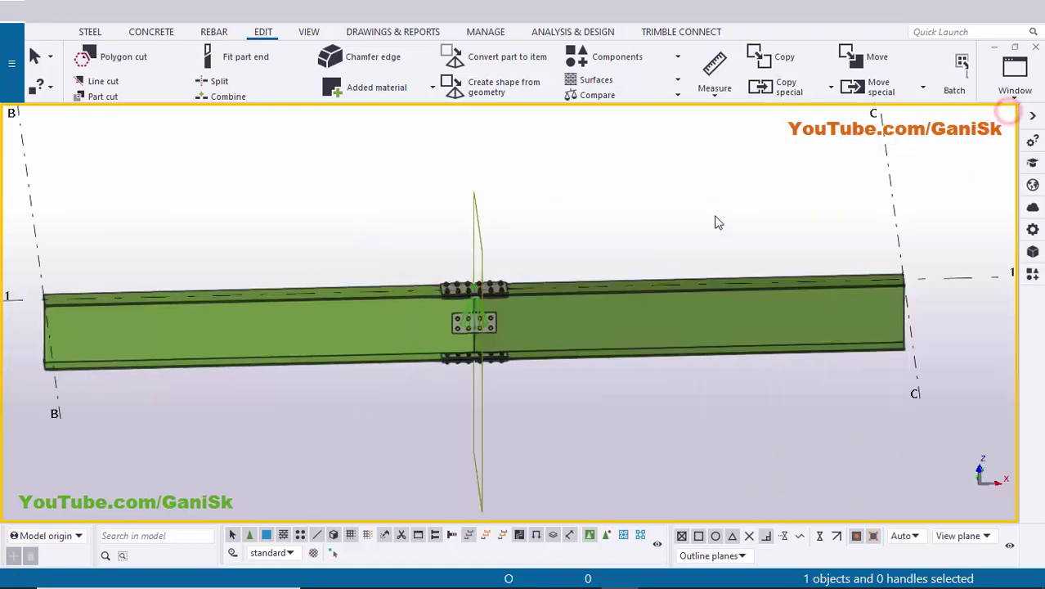
Change the class of the beam half at grid C to 5 and redraw the view
{"action": "double_click", "coordinate": [740, 351]}
{"action": "left_click", "coordinate": [857, 273]}
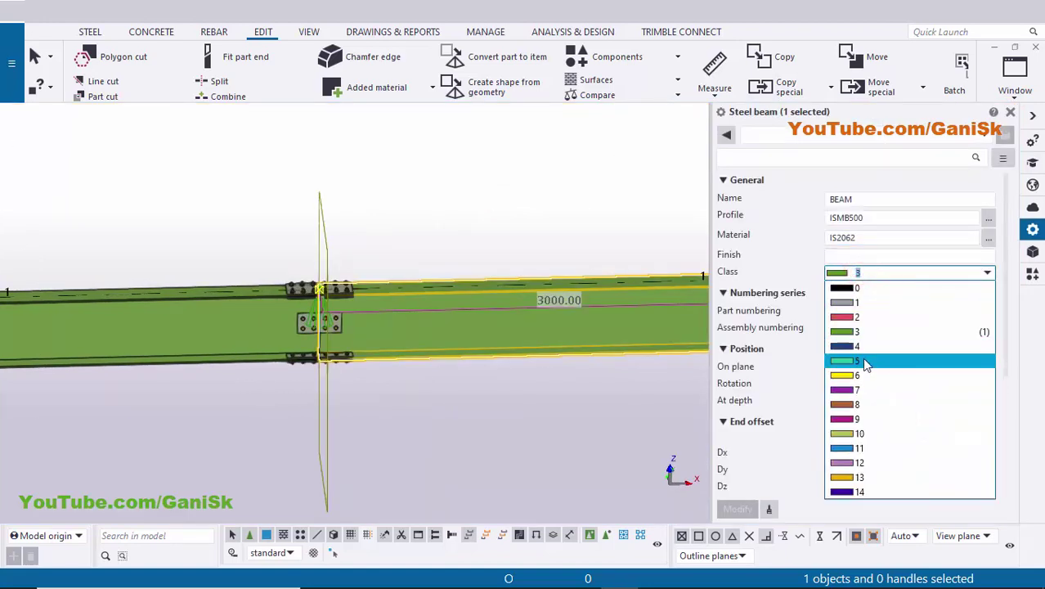
{"action": "left_click", "coordinate": [865, 360]}
{"action": "left_click", "coordinate": [737, 509]}
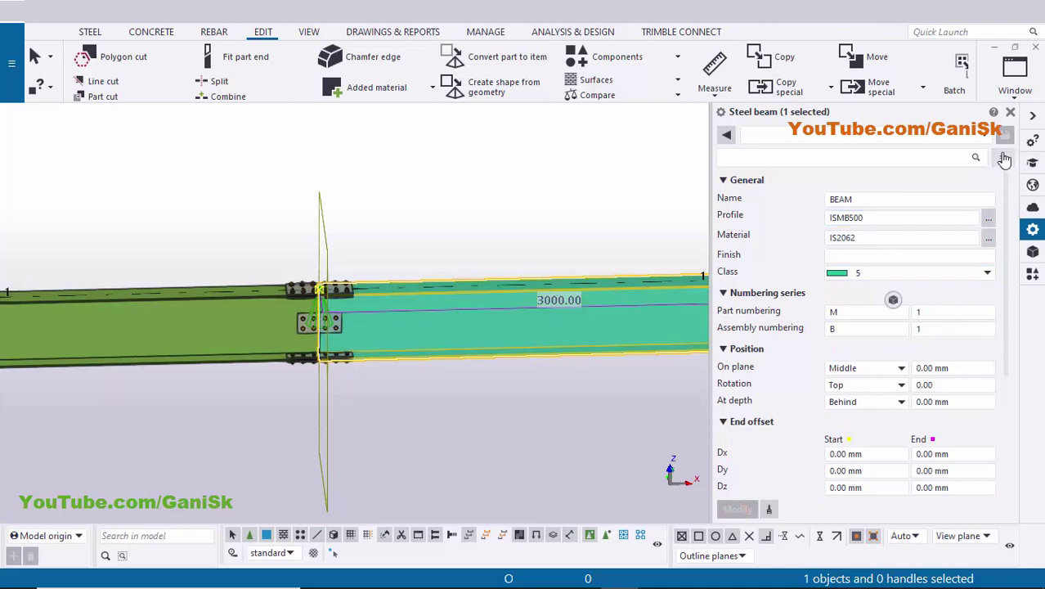
{"action": "left_click", "coordinate": [1010, 115]}
{"action": "right_click", "coordinate": [595, 175]}
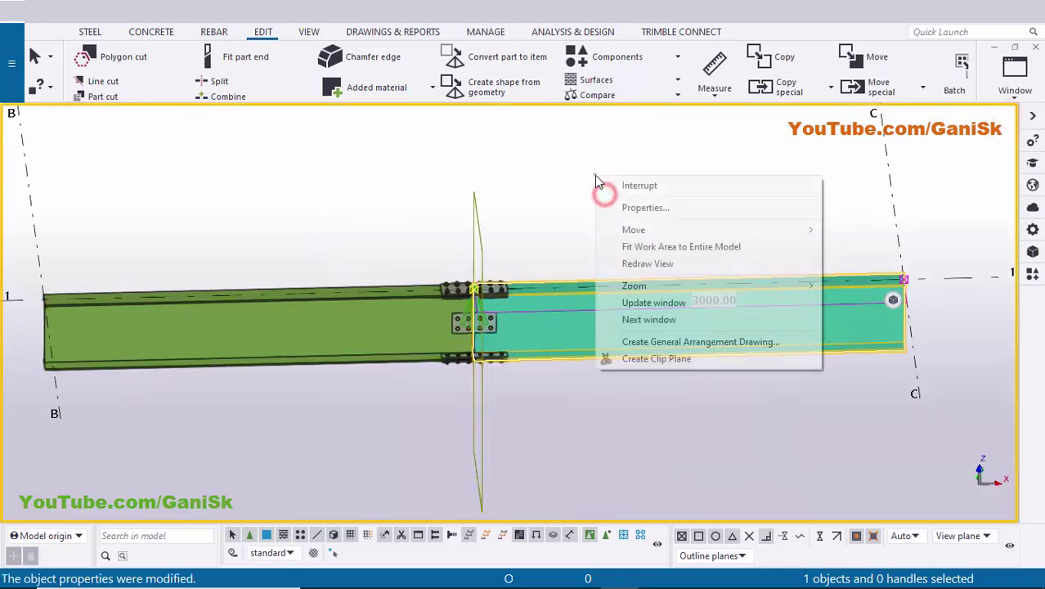
{"action": "left_click", "coordinate": [642, 262]}
Inspect the splice plates and bolts at the joint and compare them with the elevation and section A-A in the PDF drawing
{"action": "scroll", "coordinate": [514, 357], "scroll_direction": "up", "scroll_amount": 5}
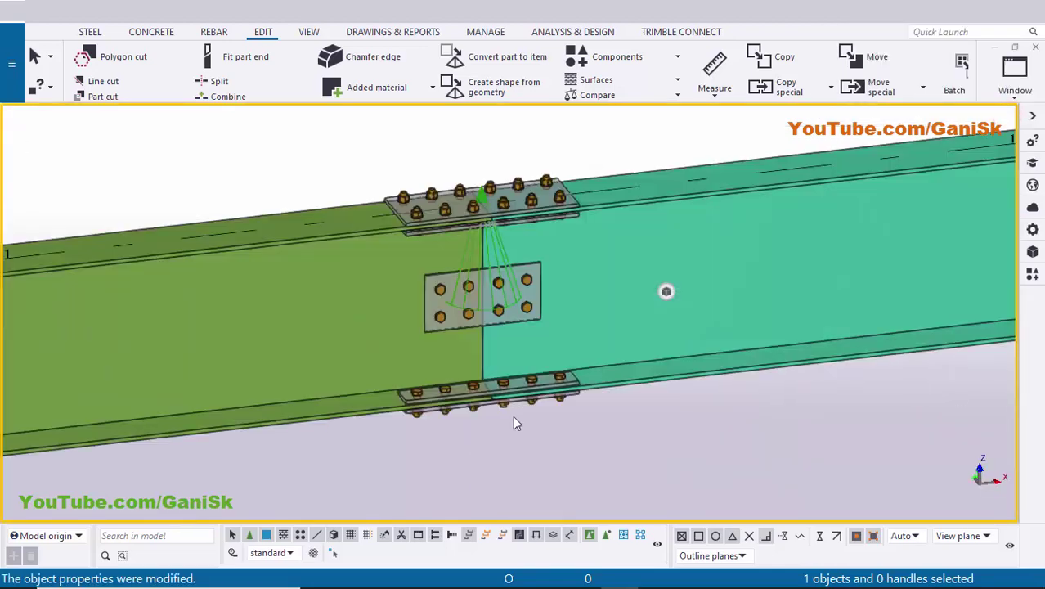
{"action": "middle_click_drag", "start_coordinate": [513, 419], "coordinate": [528, 523]}
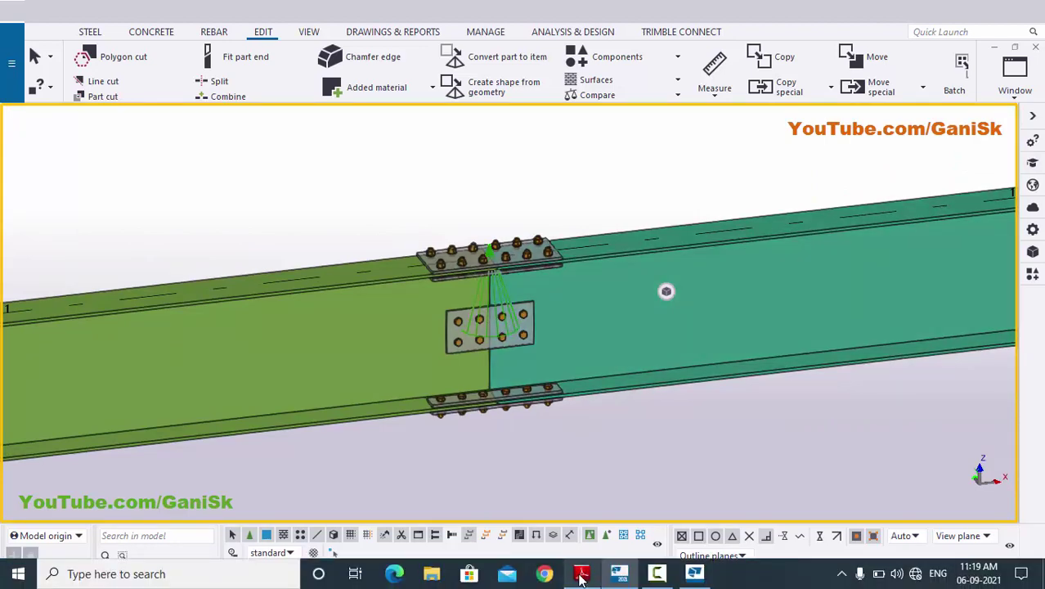
{"action": "left_click", "coordinate": [581, 573]}
{"action": "scroll", "coordinate": [524, 262], "scroll_direction": "up", "scroll_amount": 1}
{"action": "scroll", "coordinate": [520, 313], "scroll_direction": "down", "scroll_amount": 2}
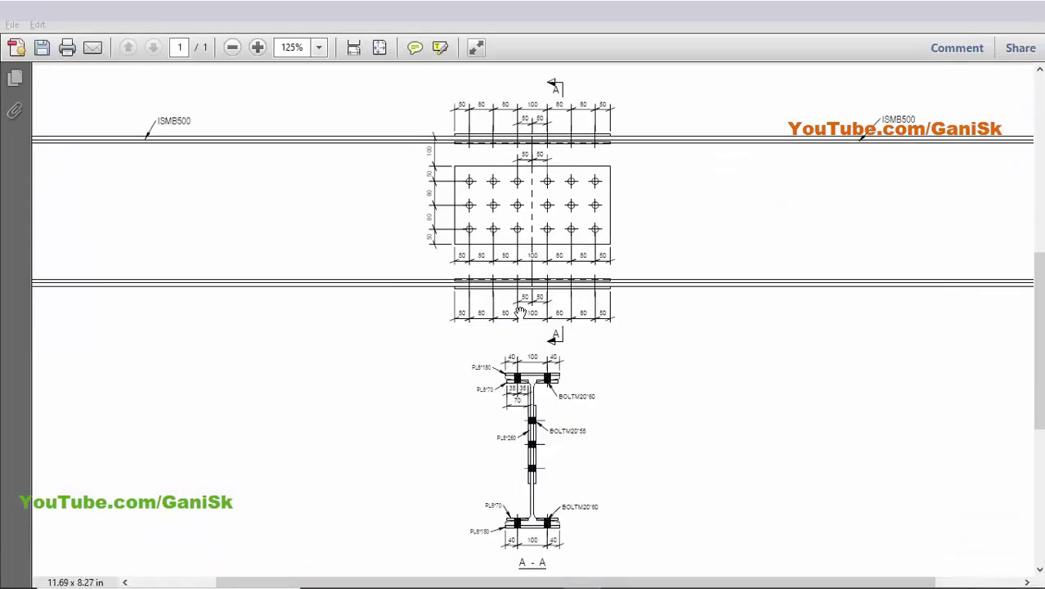
{"action": "key", "text": "alt+Tab"}
{"action": "middle_click_drag", "start_coordinate": [519, 314], "coordinate": [501, 255], "text": "ctrl"}
{"action": "scroll", "coordinate": [486, 258], "scroll_direction": "up", "scroll_amount": 2}
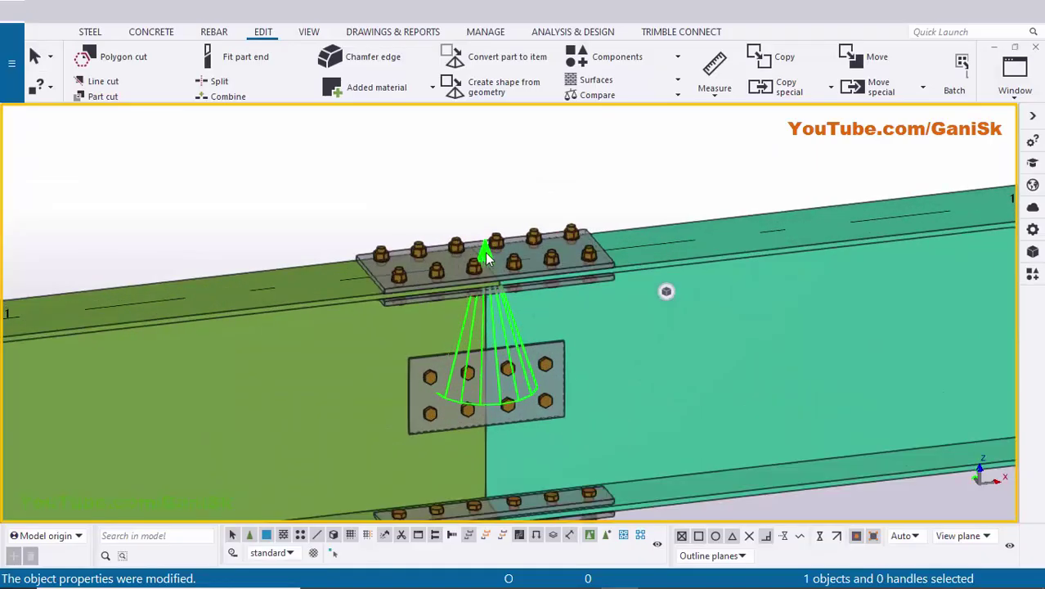
Open the splice connection's properties and display the dimension settings of its plates
{"action": "scroll", "coordinate": [484, 256], "scroll_direction": "up", "scroll_amount": 1}
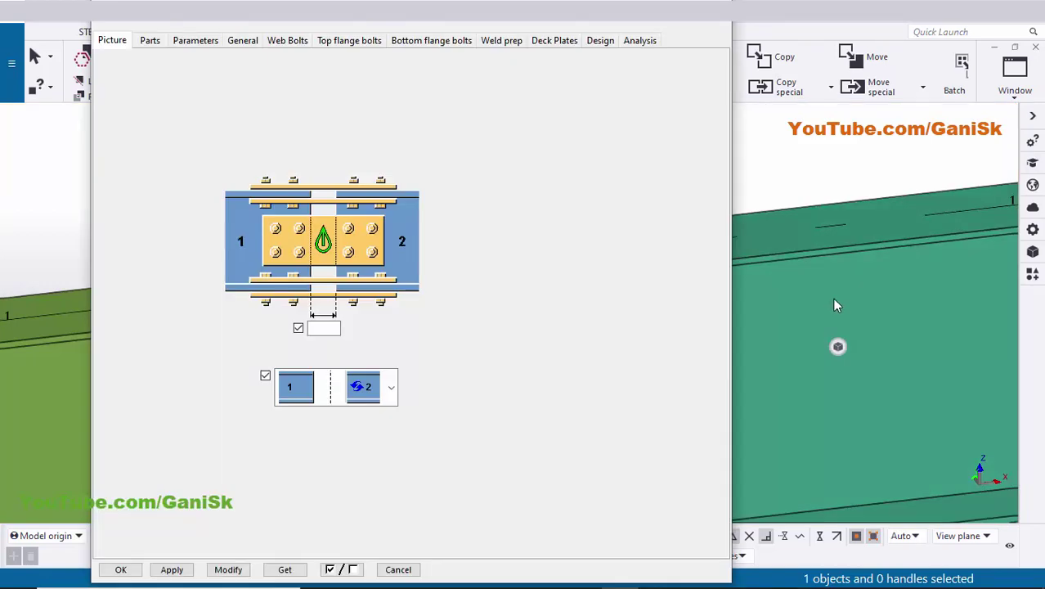
{"action": "scroll", "coordinate": [830, 298], "scroll_direction": "down", "scroll_amount": 5}
{"action": "scroll", "coordinate": [890, 315], "scroll_direction": "up", "scroll_amount": 5}
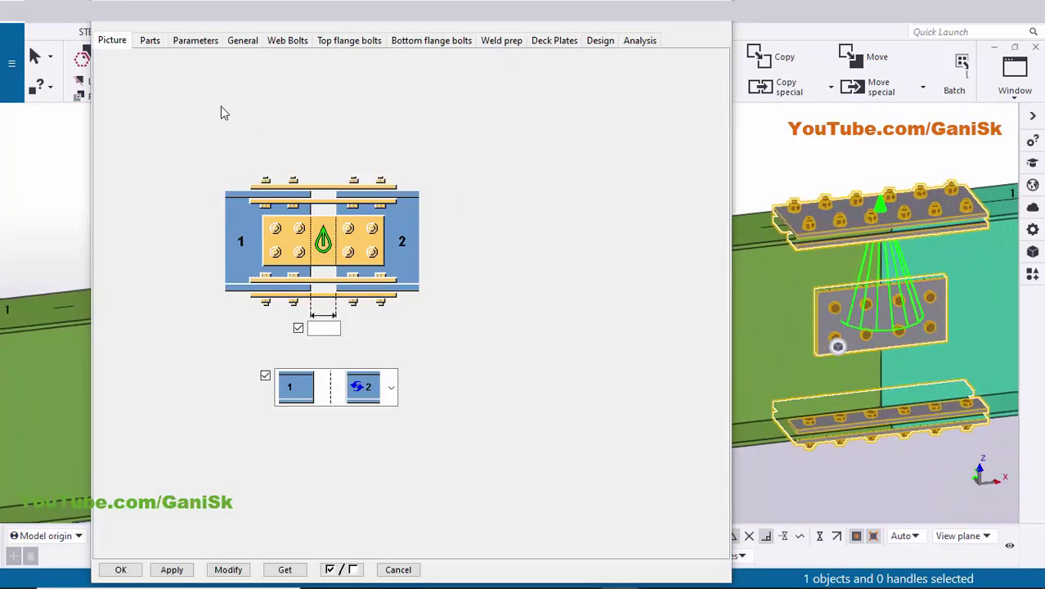
{"action": "left_click", "coordinate": [149, 40]}
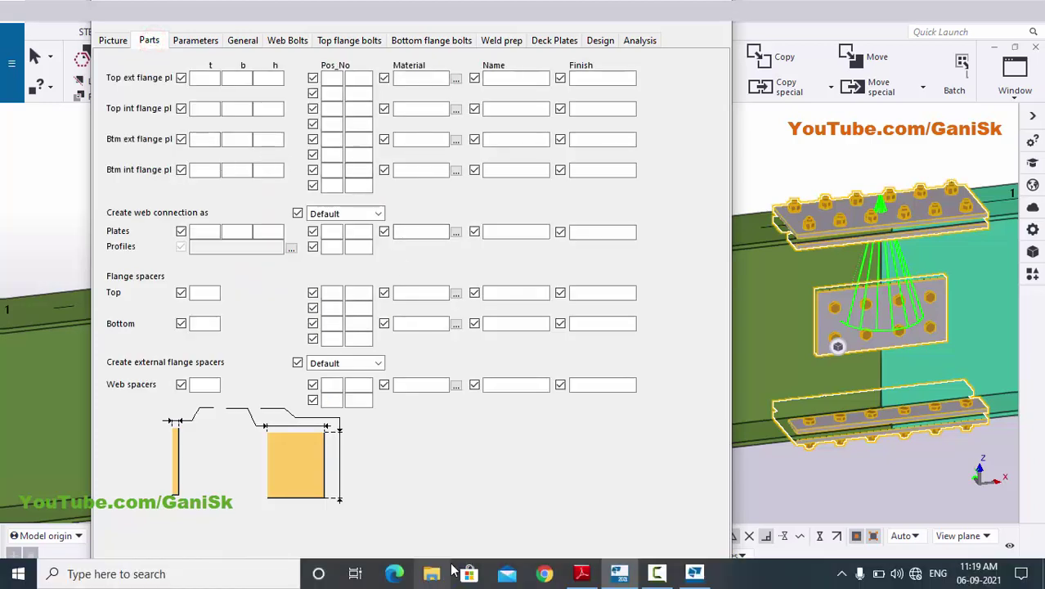
Switch to the PDF drawing, read the flange and web plate sizes in section A-A, and return to Tekla Structures
{"action": "left_click", "coordinate": [581, 573]}
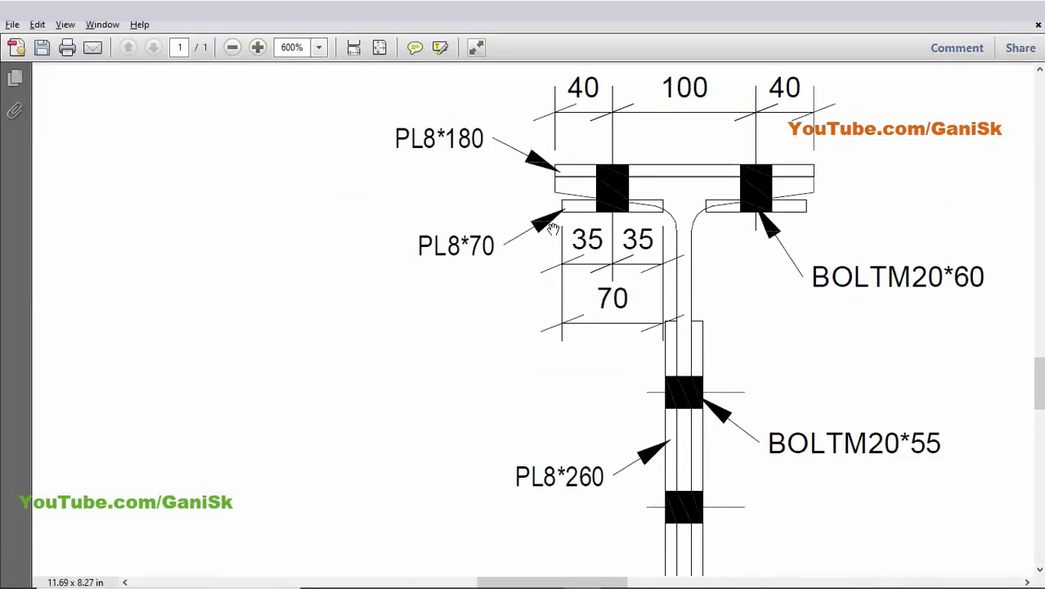
{"action": "scroll", "coordinate": [638, 483], "scroll_direction": "down", "scroll_amount": 5}
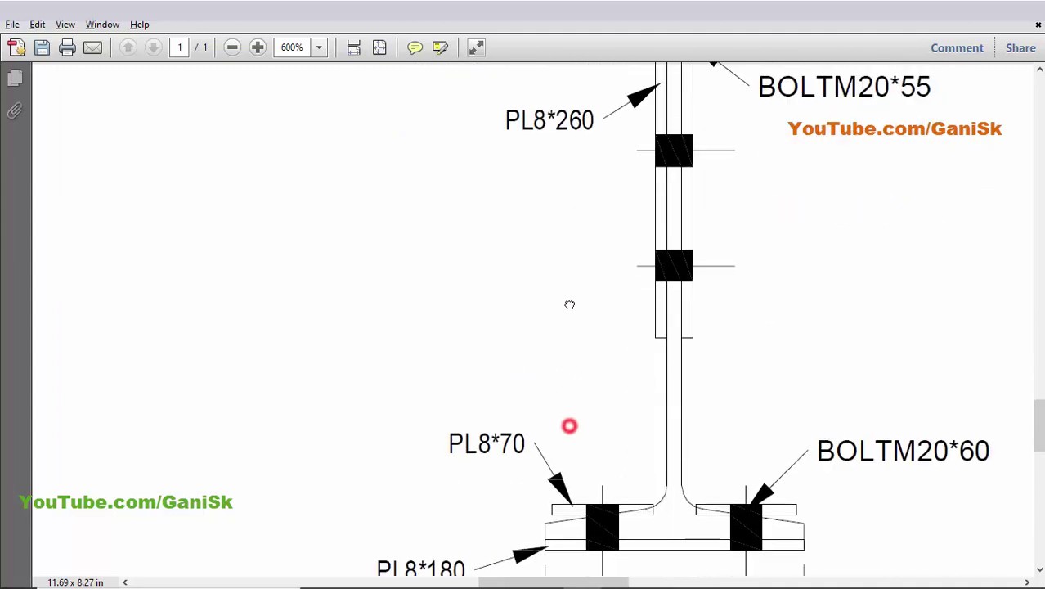
{"action": "key", "text": "alt+Tab"}
Set the thickness of the top and bottom external and internal flange plates to 8 mm and apply it to the splice
{"action": "left_click", "coordinate": [203, 79]}
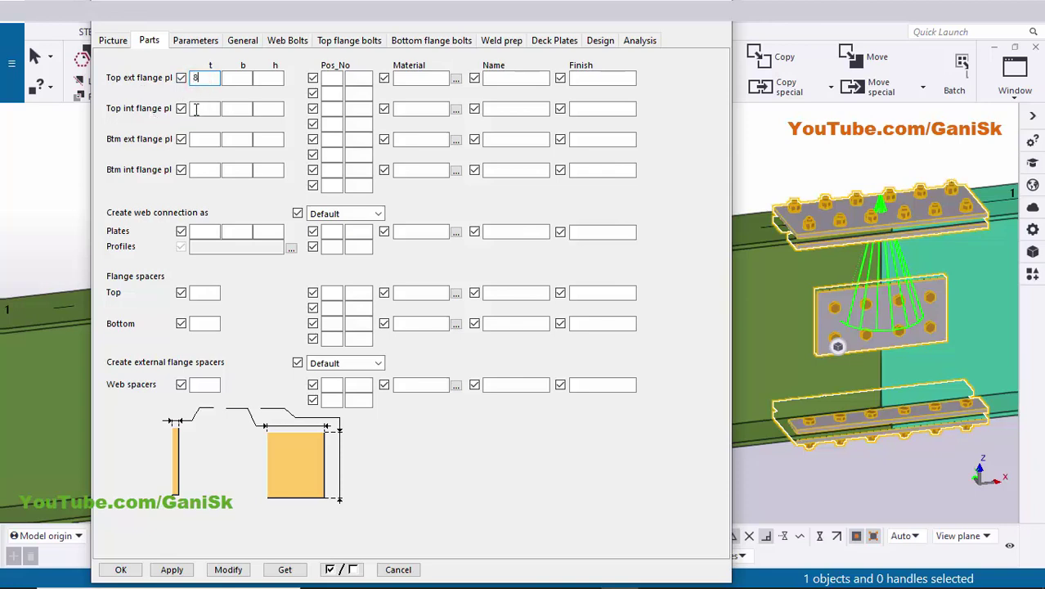
{"action": "left_click", "coordinate": [196, 109]}
{"action": "type", "text": "8"}
{"action": "left_click", "coordinate": [204, 140]}
{"action": "type", "text": "8"}
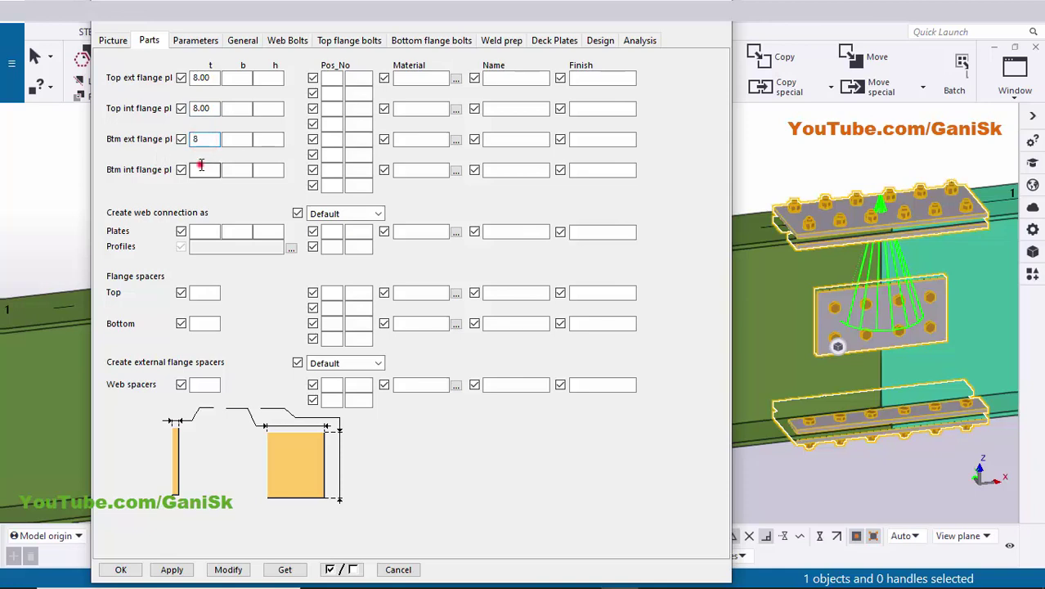
{"action": "left_click", "coordinate": [200, 166]}
{"action": "type", "text": "8"}
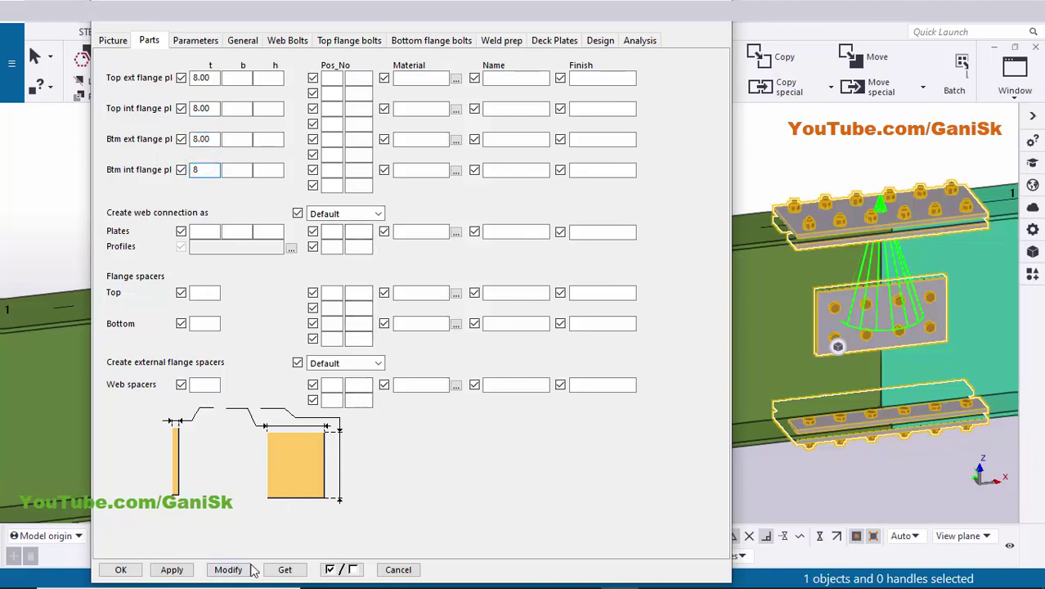
{"action": "scroll", "coordinate": [843, 274], "scroll_direction": "up", "scroll_amount": 5}
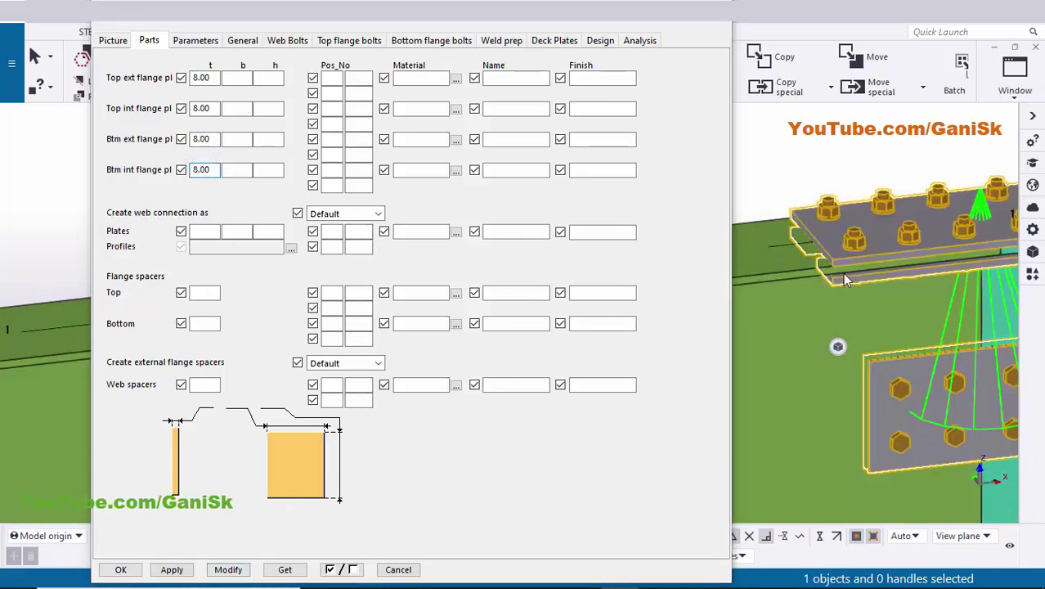
{"action": "left_click", "coordinate": [228, 570]}
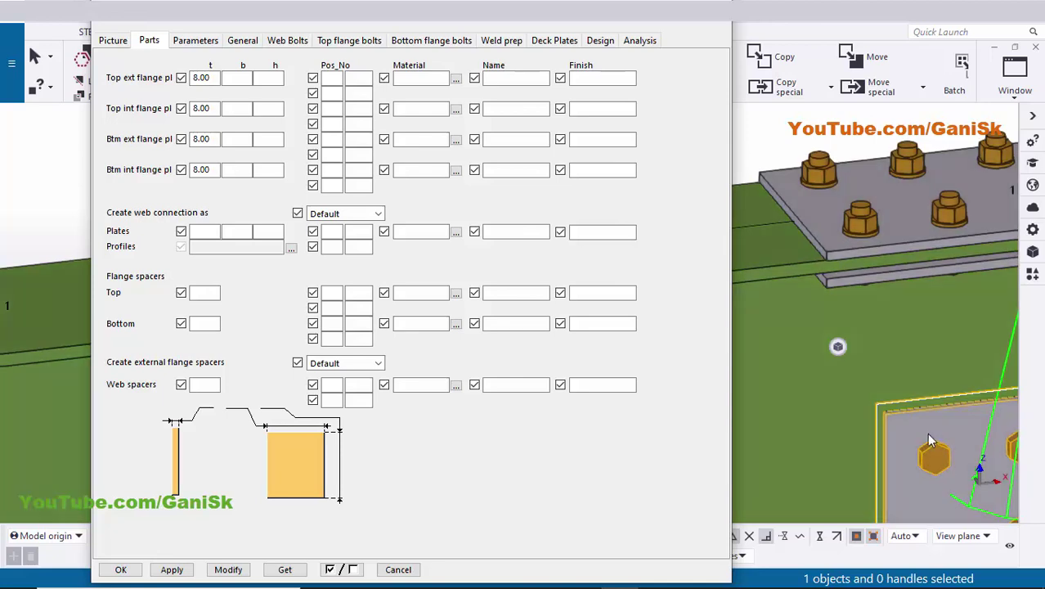
Set the web plate thickness to 8 mm and apply it to the splice
{"action": "left_click", "coordinate": [205, 231]}
{"action": "type", "text": "8"}
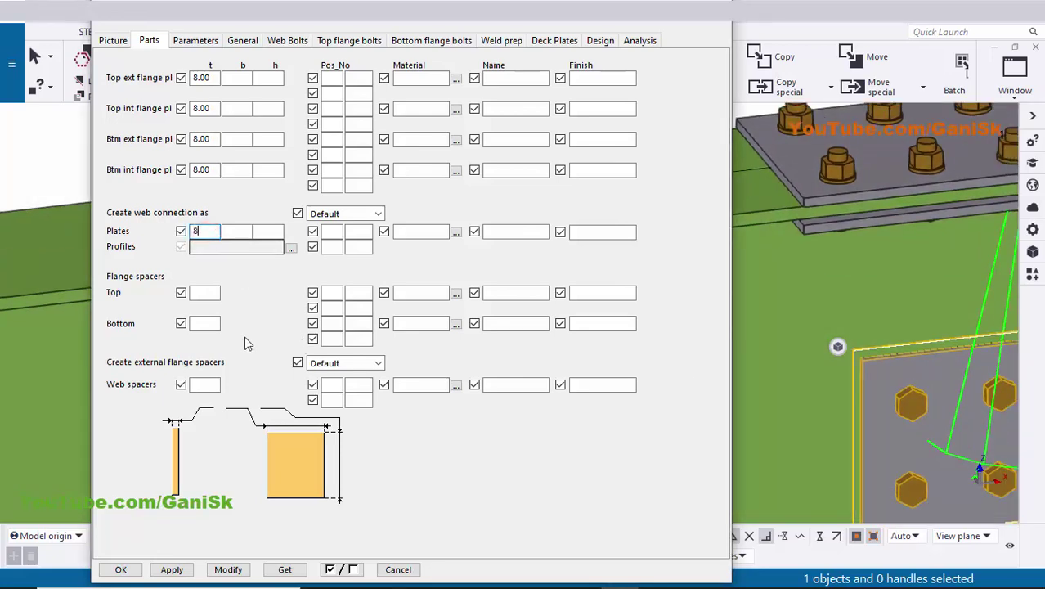
{"action": "left_click", "coordinate": [228, 570]}
{"action": "scroll", "coordinate": [939, 401], "scroll_direction": "down", "scroll_amount": 5}
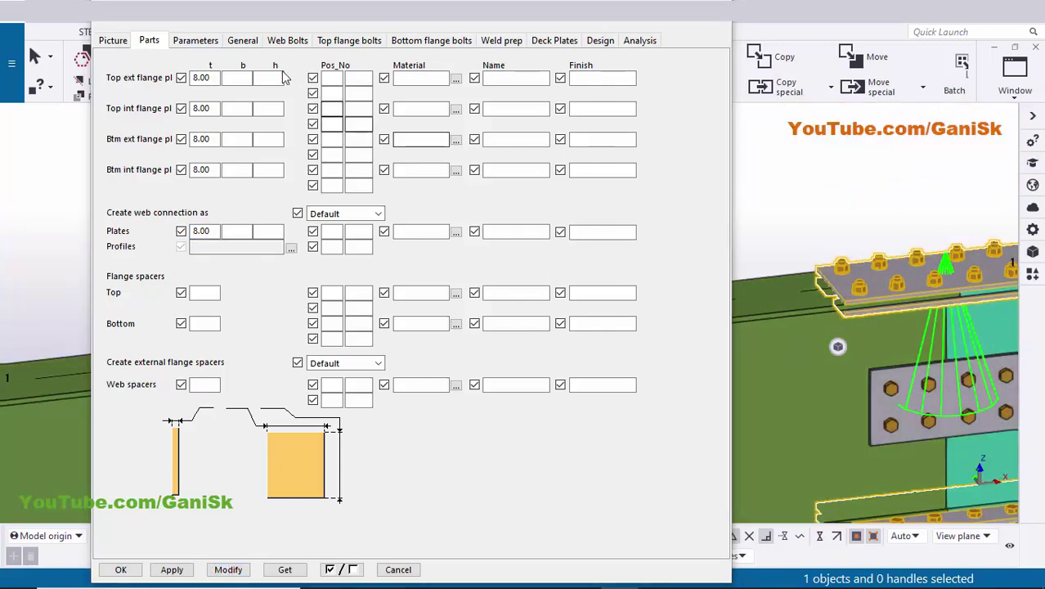
Display the splice's web bolt settings and examine the web plate's bolt rows, spacings and edge distances in the PDF drawing
{"action": "left_click", "coordinate": [290, 42]}
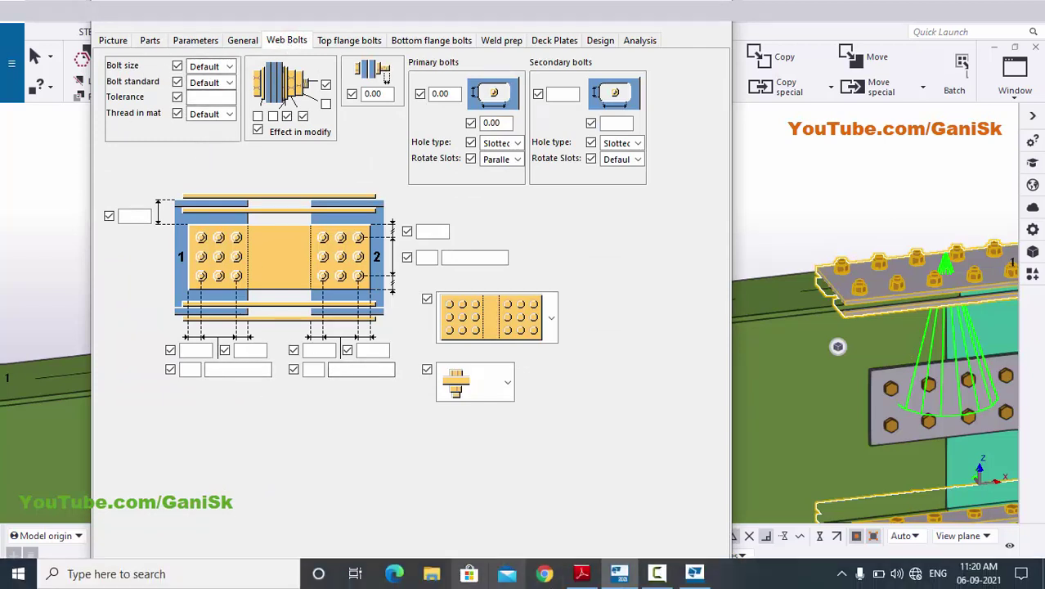
{"action": "left_click", "coordinate": [582, 577]}
{"action": "scroll", "coordinate": [653, 432], "scroll_direction": "down", "scroll_amount": 5, "text": "ctrl"}
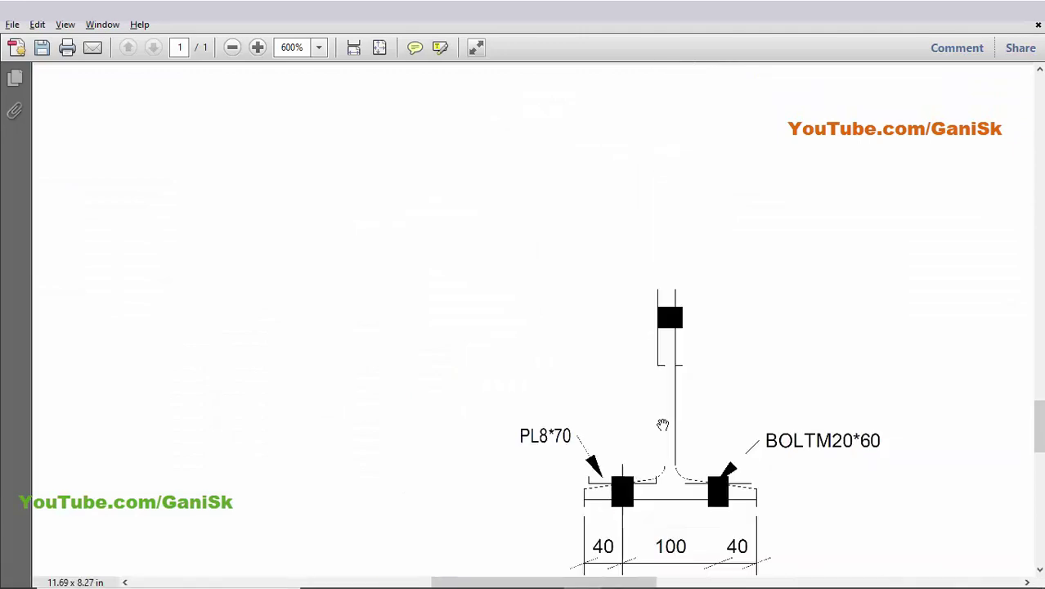
{"action": "scroll", "coordinate": [633, 147], "scroll_direction": "up", "scroll_amount": 3, "text": "ctrl"}
{"action": "left_click_drag", "start_coordinate": [601, 153], "coordinate": [596, 309]}
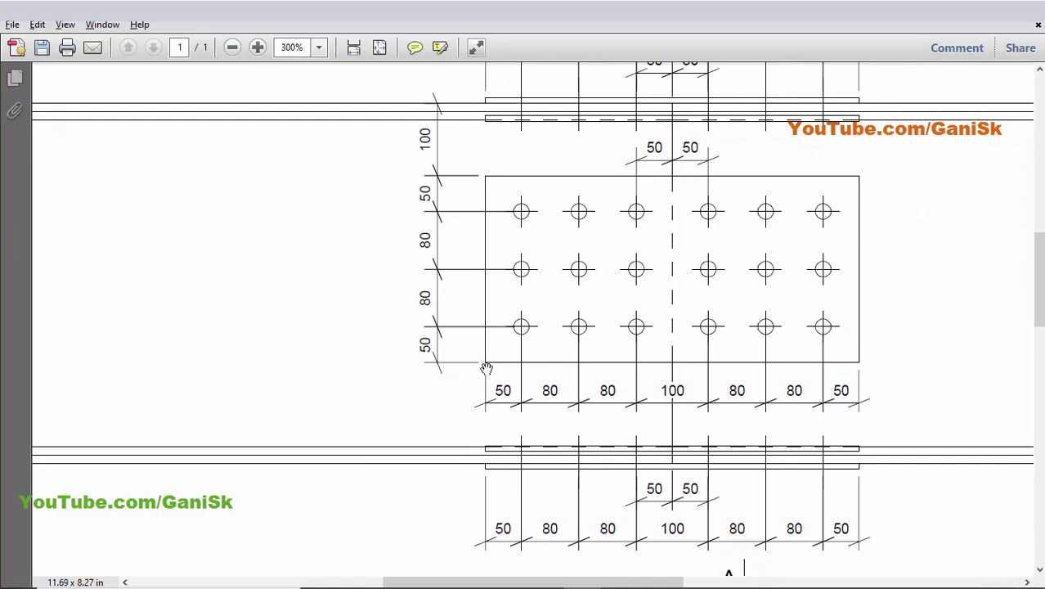
Check the web bolt callout in section A-A of the PDF, then set the splice's web bolts to size 20 with tolerance 2.00 and apply
{"action": "scroll", "coordinate": [701, 378], "scroll_direction": "down", "scroll_amount": 8}
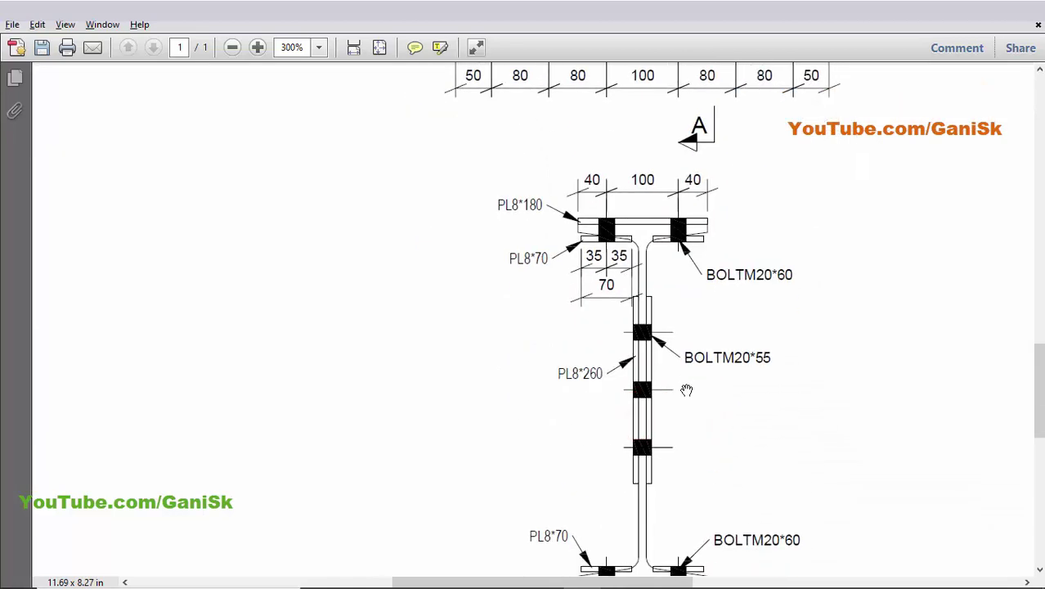
{"action": "scroll", "coordinate": [686, 388], "scroll_direction": "up", "scroll_amount": 1, "text": "ctrl"}
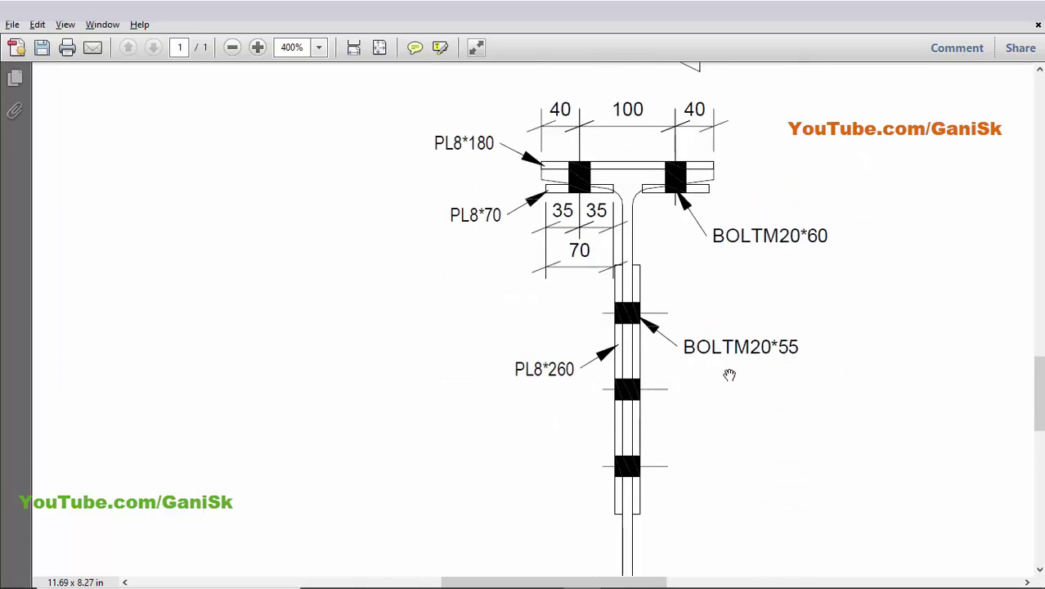
{"action": "scroll", "coordinate": [703, 376], "scroll_direction": "down", "scroll_amount": 1}
{"action": "key", "text": "alt+Tab"}
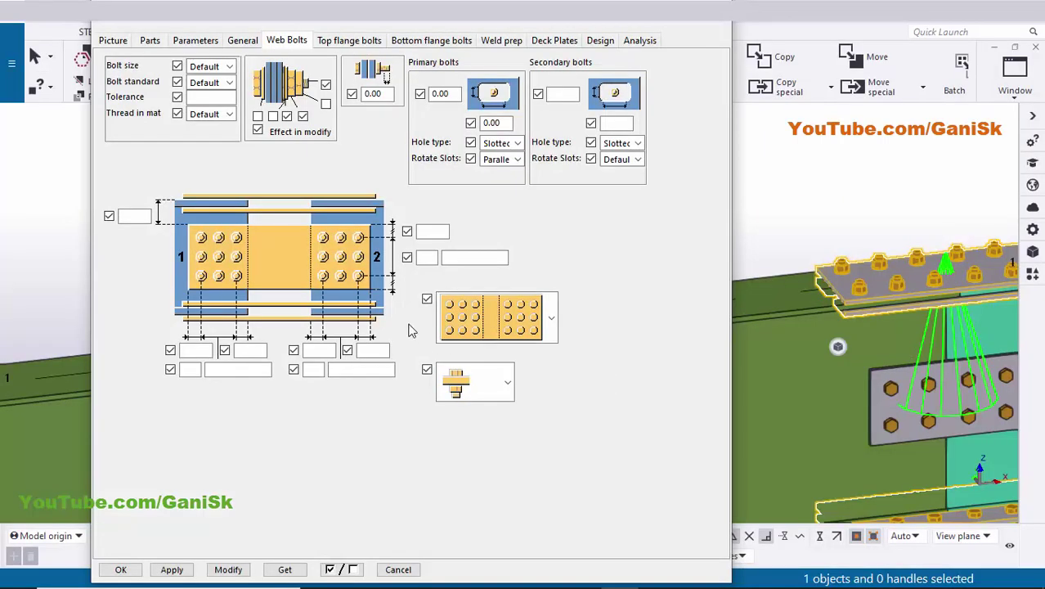
{"action": "left_click", "coordinate": [205, 65]}
{"action": "left_click", "coordinate": [210, 129]}
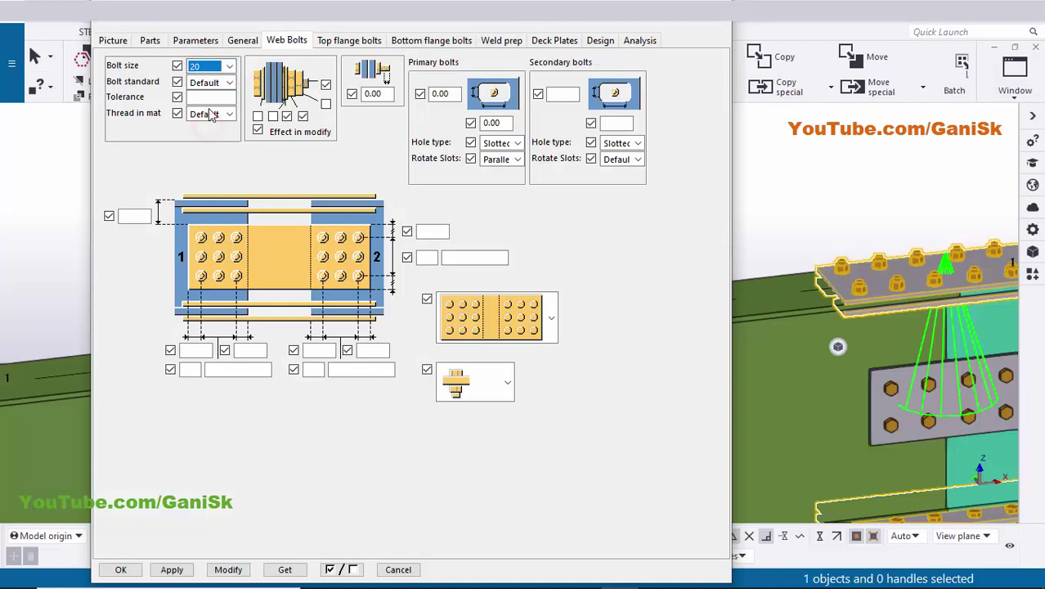
{"action": "left_click", "coordinate": [210, 96]}
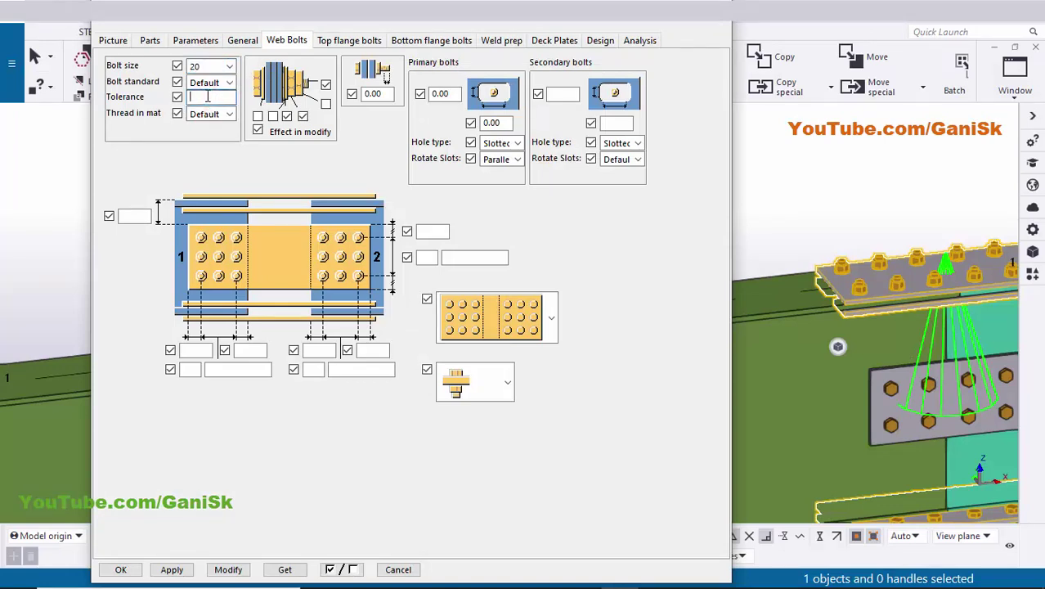
{"action": "type", "text": "2"}
{"action": "left_click", "coordinate": [228, 569]}
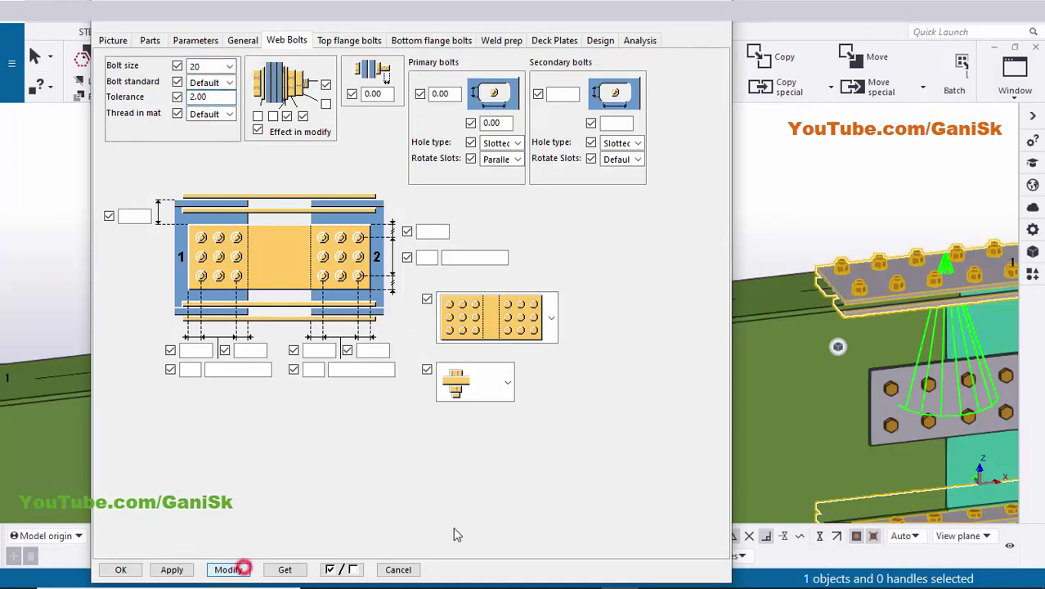
{"action": "mouse_move", "coordinate": [897, 428]}
{"action": "middle_mouse_down", "text": "ctrl"}
{"action": "mouse_move", "coordinate": [881, 362]}
{"action": "mouse_move", "coordinate": [846, 352]}
{"action": "middle_mouse_up", "text": "ctrl"}
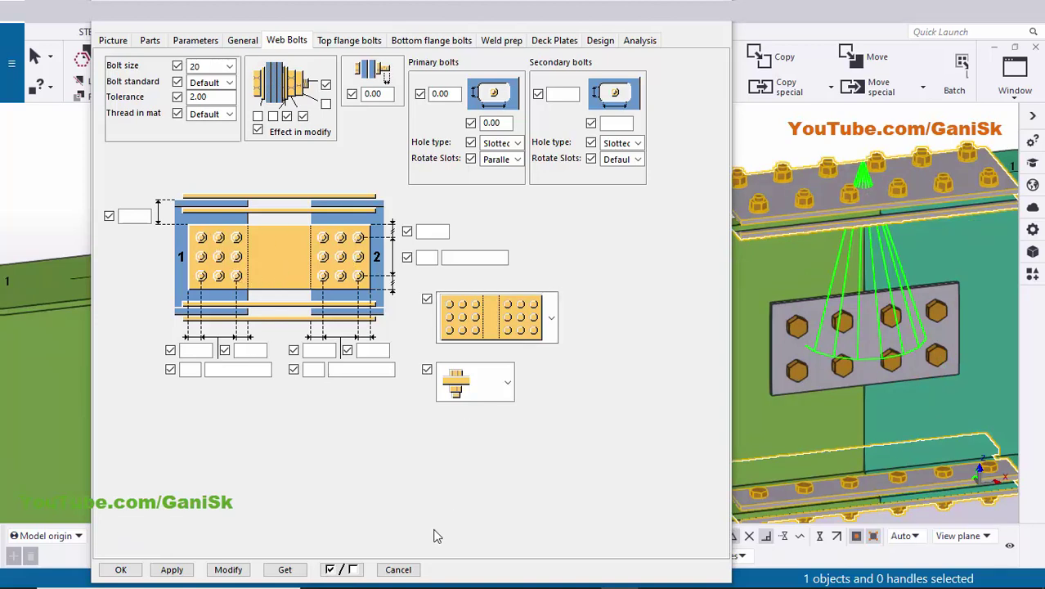
Set the web bolts' vertical edge distance to 50 mm, consulting the web plate elevation in the PDF drawing
{"action": "left_click", "coordinate": [582, 573]}
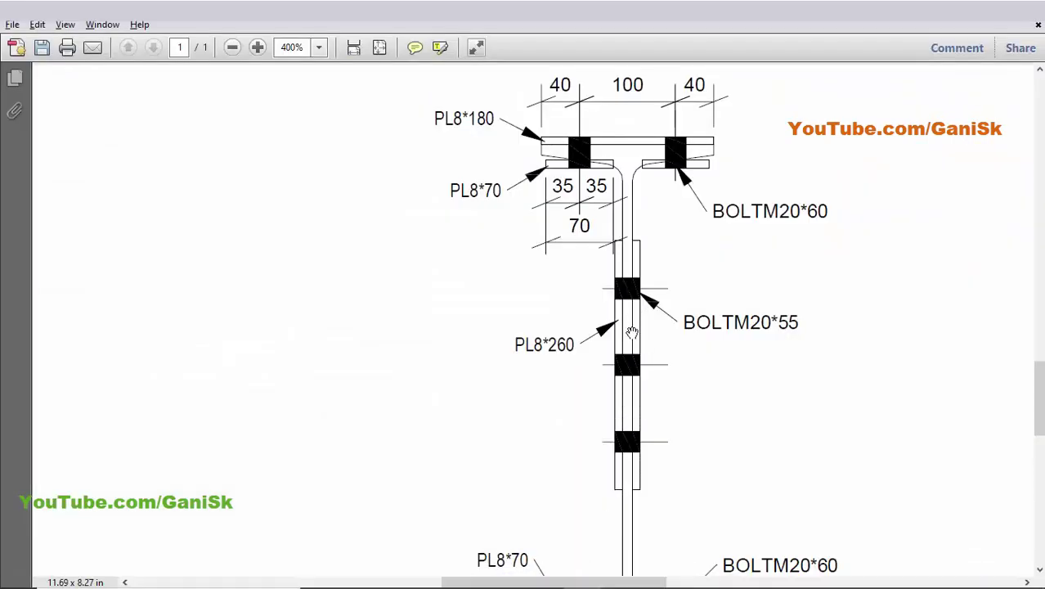
{"action": "scroll", "coordinate": [633, 310], "scroll_direction": "up", "scroll_amount": 5}
{"action": "scroll", "coordinate": [630, 301], "scroll_direction": "up", "scroll_amount": 10}
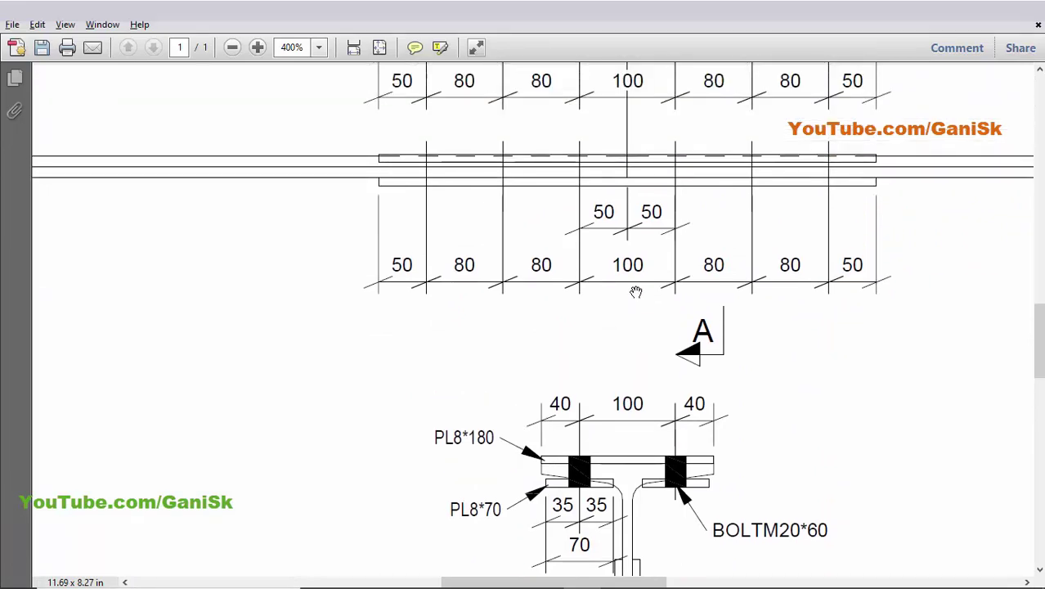
{"action": "scroll", "coordinate": [687, 409], "scroll_direction": "down", "scroll_amount": 1, "text": "ctrl"}
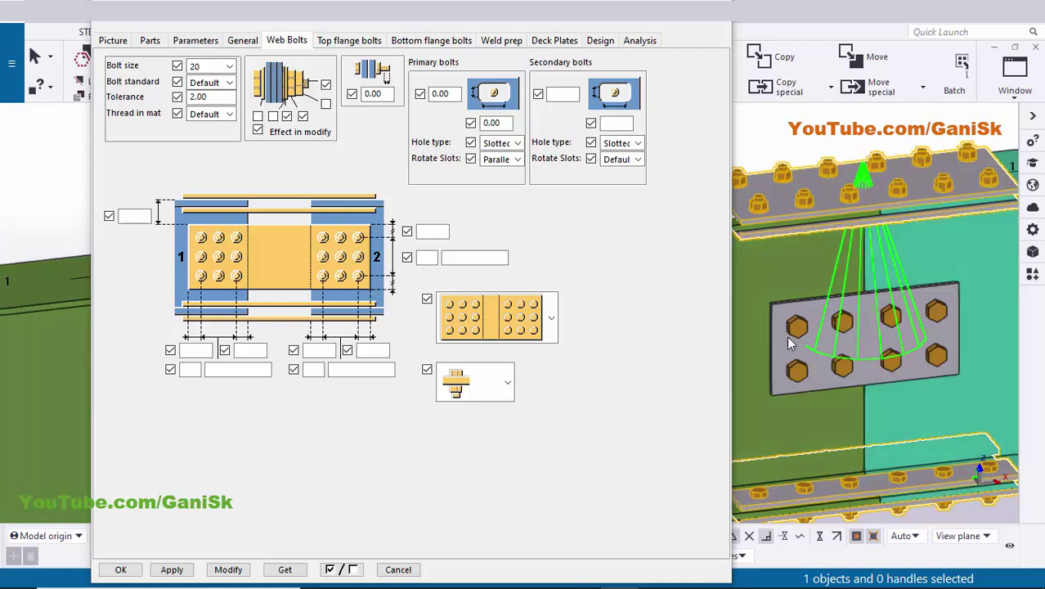
{"action": "left_click", "coordinate": [421, 232]}
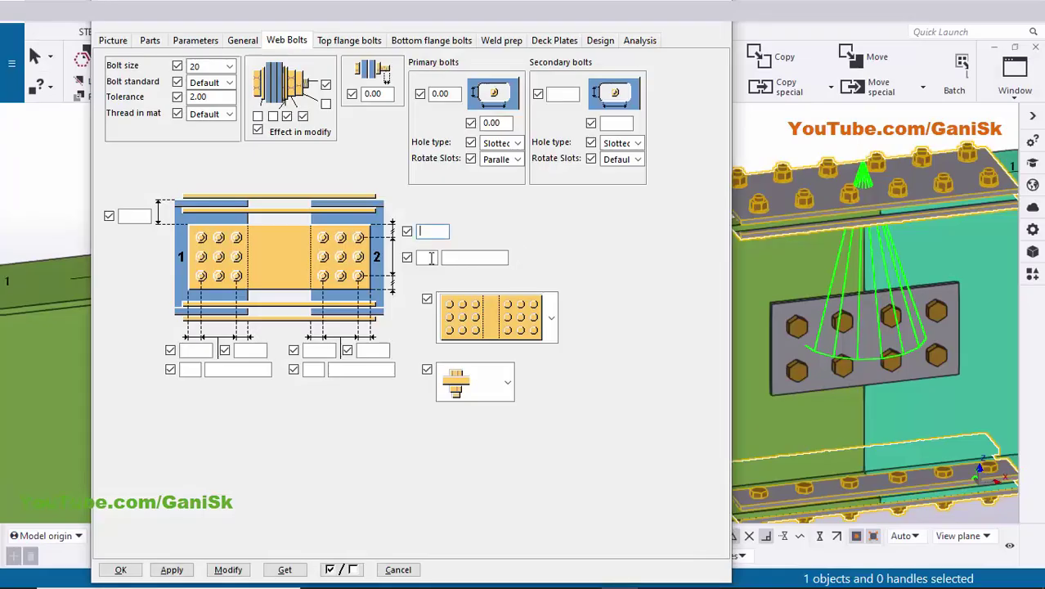
{"action": "left_click", "coordinate": [426, 230]}
{"action": "type", "text": "50"}
{"action": "key", "text": "alt+Tab"}
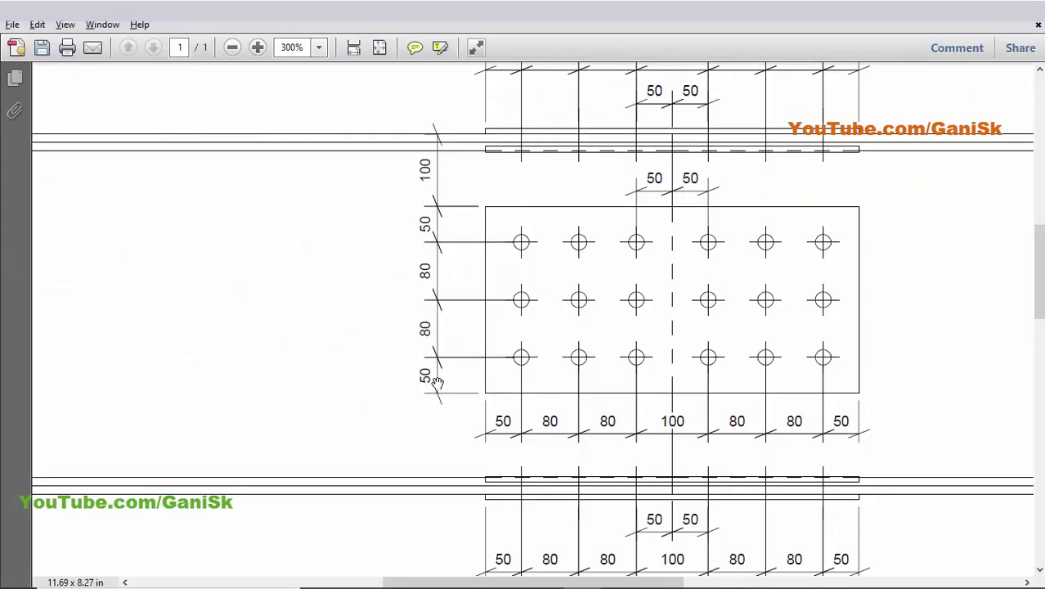
{"action": "key", "text": "alt+Tab"}
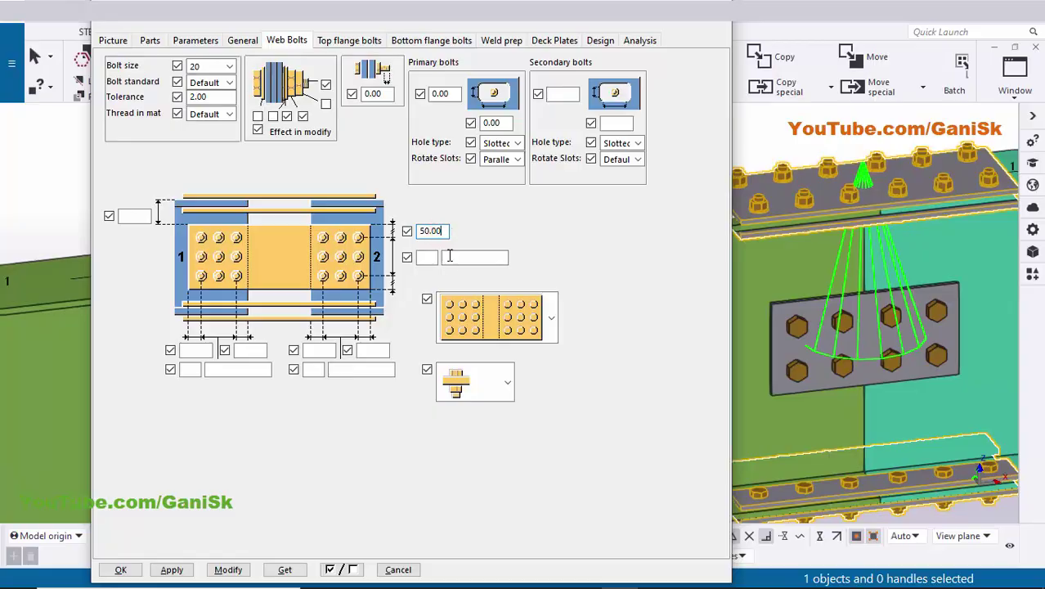
Set the web bolts to 3 rows with a vertical spacing of 2*80 mm, checking the PDF drawing, and apply it to the splice
{"action": "key", "text": "alt+Tab"}
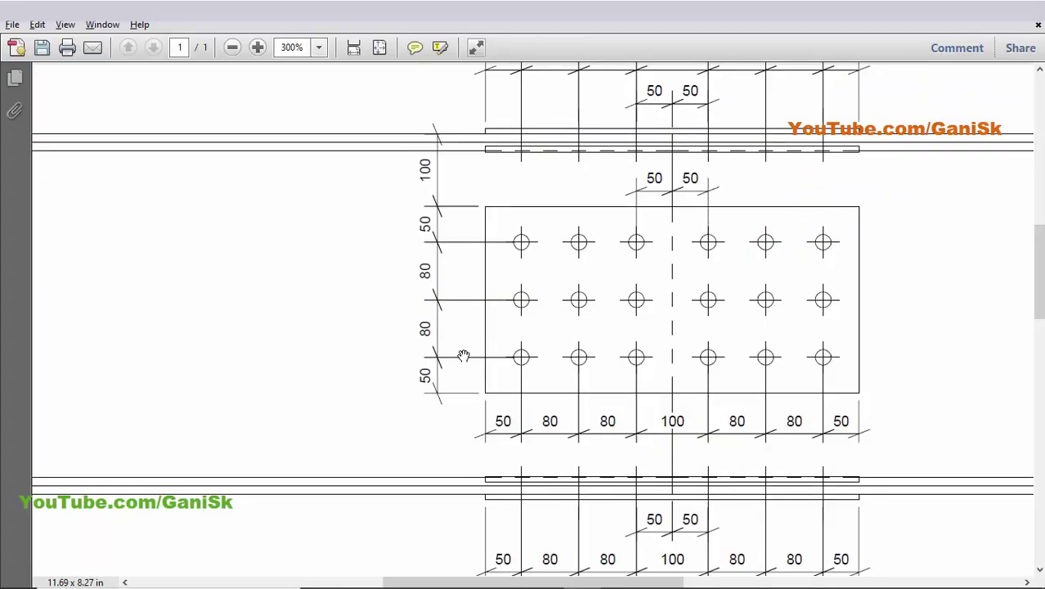
{"action": "key", "text": "alt+Tab"}
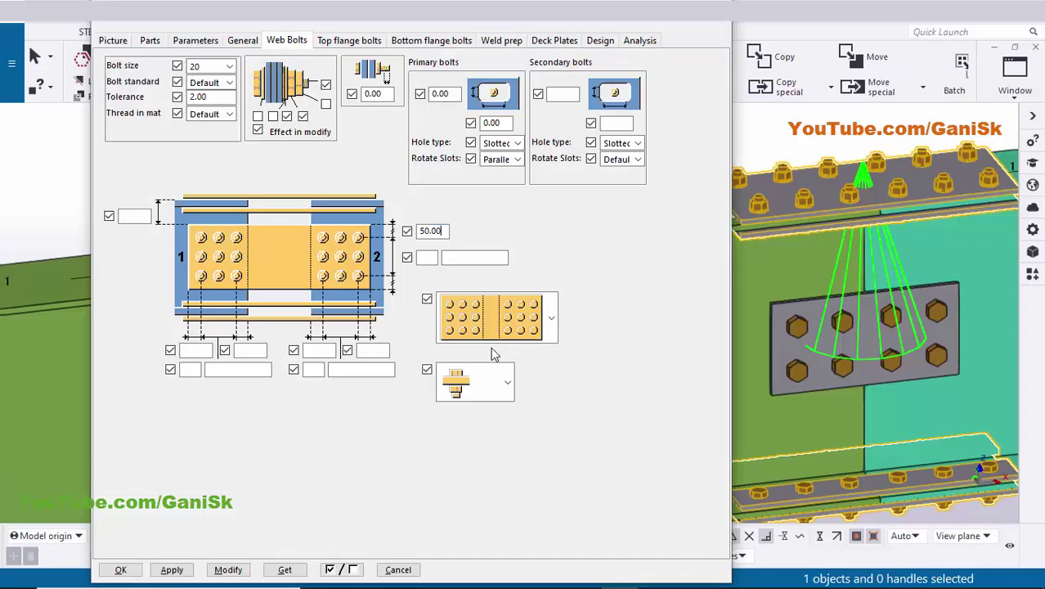
{"action": "left_click", "coordinate": [427, 256]}
{"action": "type", "text": "3"}
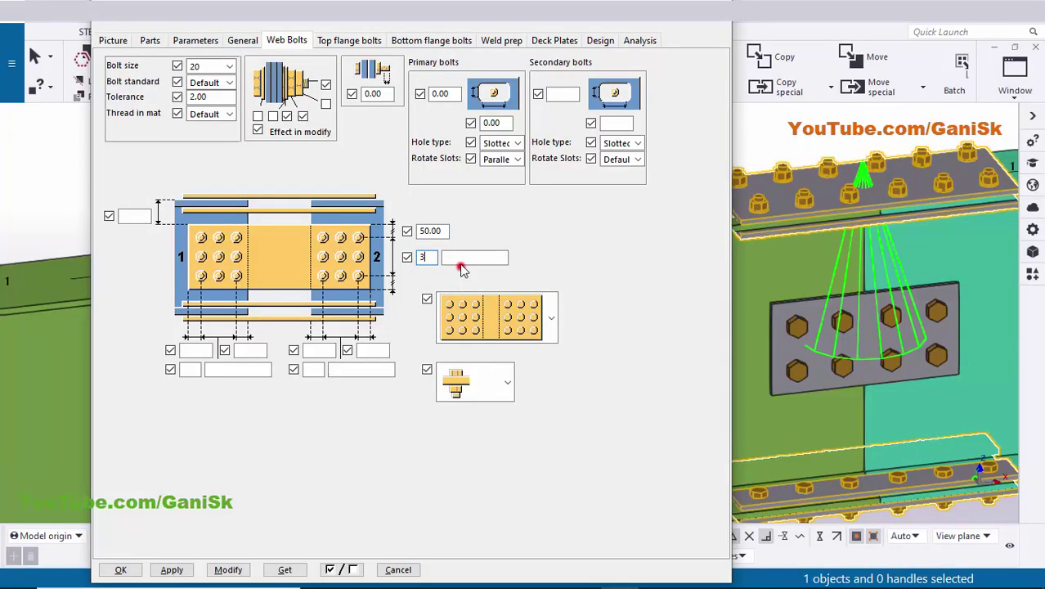
{"action": "key", "text": "alt+Tab"}
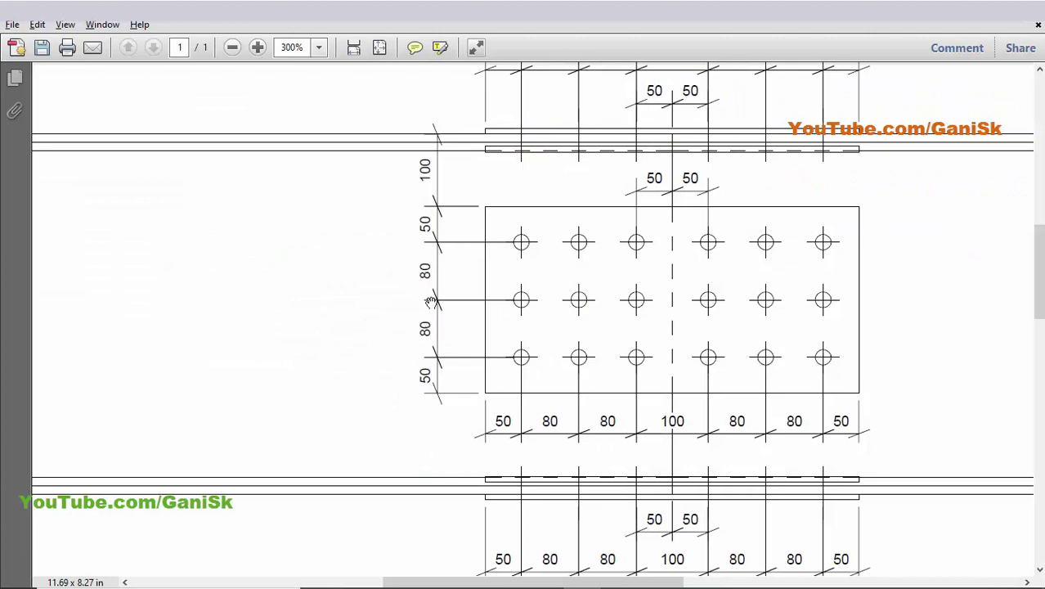
{"action": "key", "text": "alt+Tab"}
{"action": "left_click", "coordinate": [464, 258]}
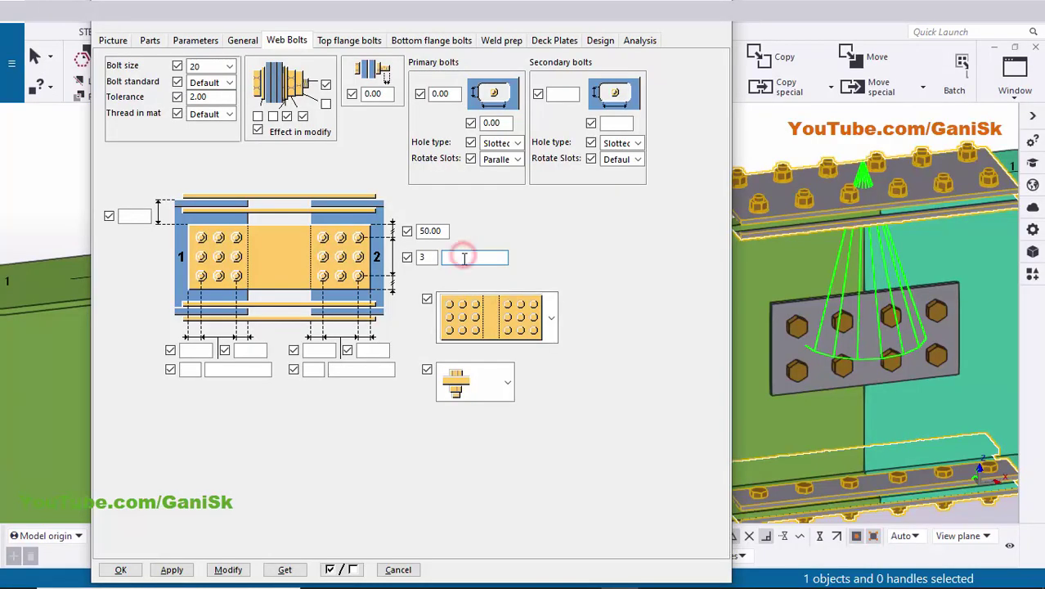
{"action": "type", "text": "80 80"}
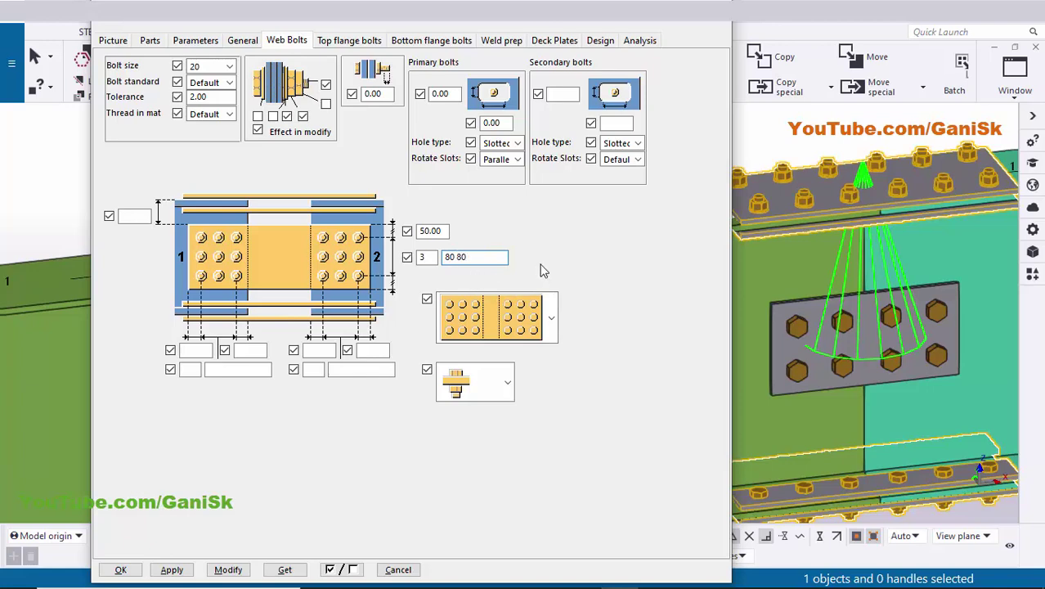
{"action": "key", "text": "alt+Tab"}
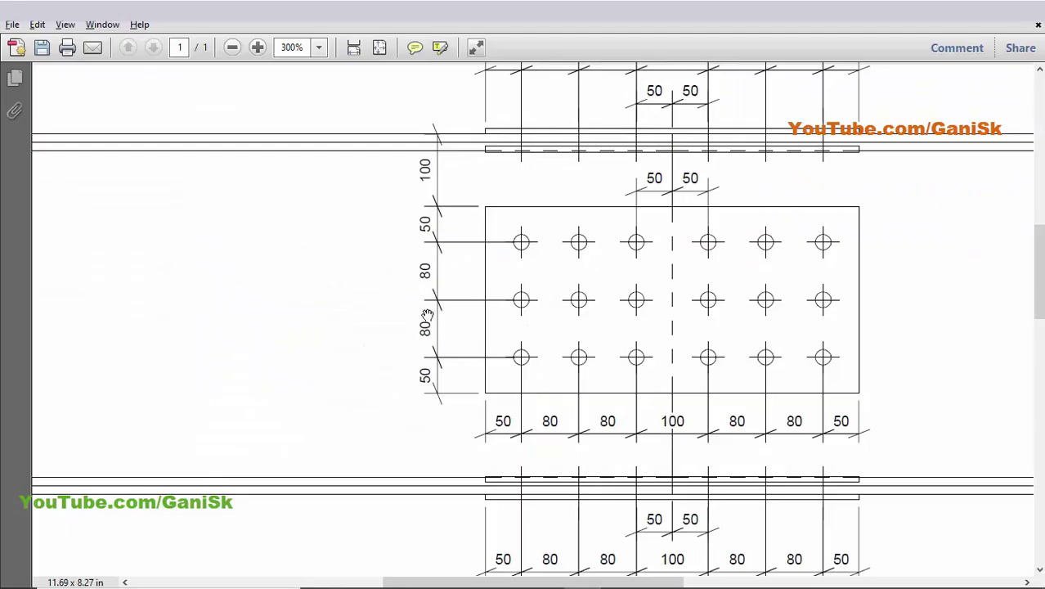
{"action": "key", "text": "alt+Tab"}
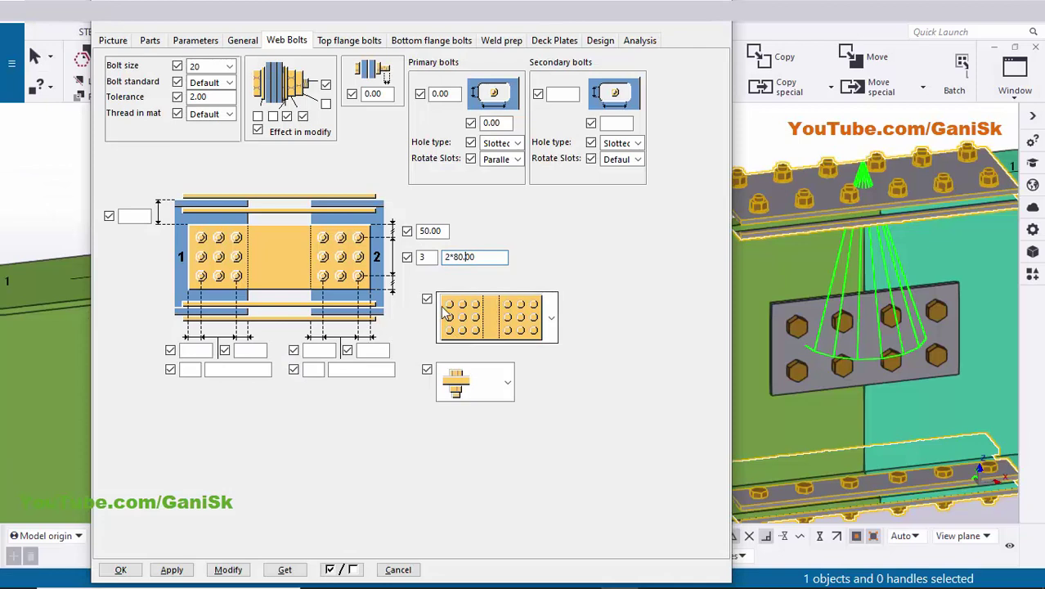
{"action": "left_click", "coordinate": [228, 570]}
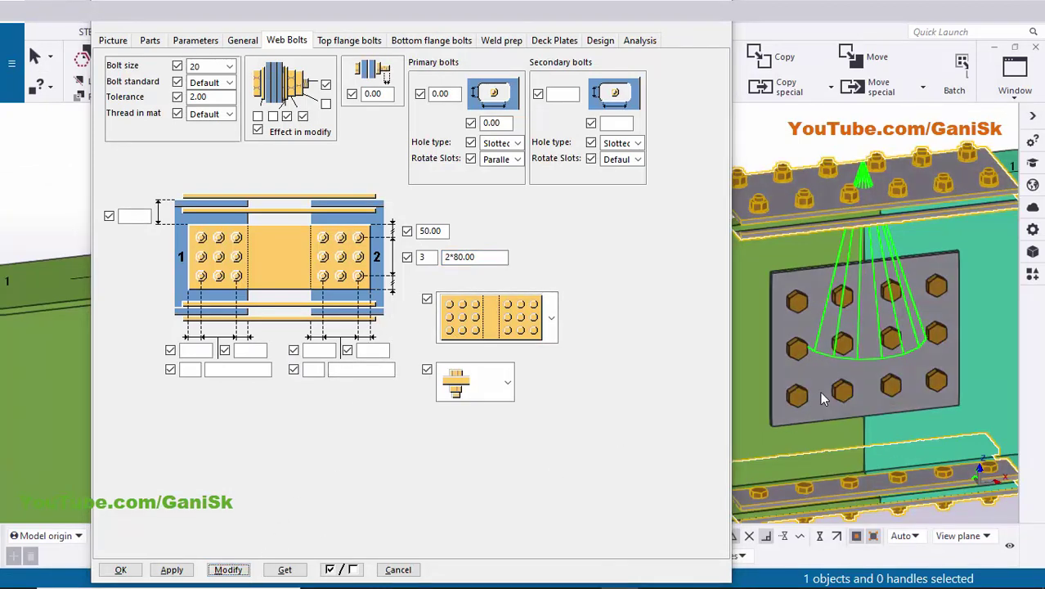
{"action": "middle_click_drag", "start_coordinate": [824, 398], "coordinate": [844, 347]}
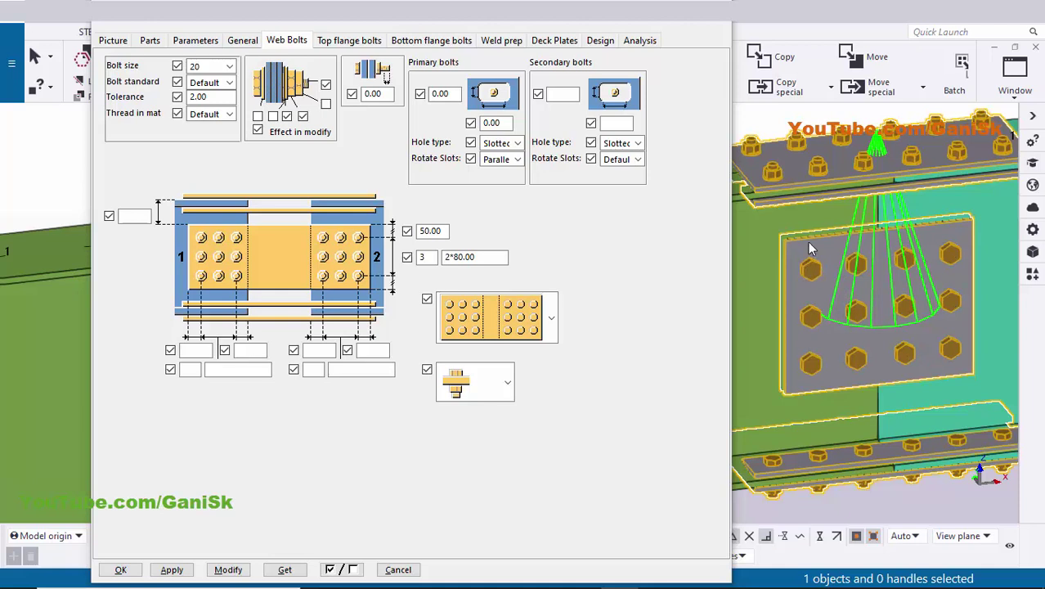
{"action": "left_click", "coordinate": [431, 231]}
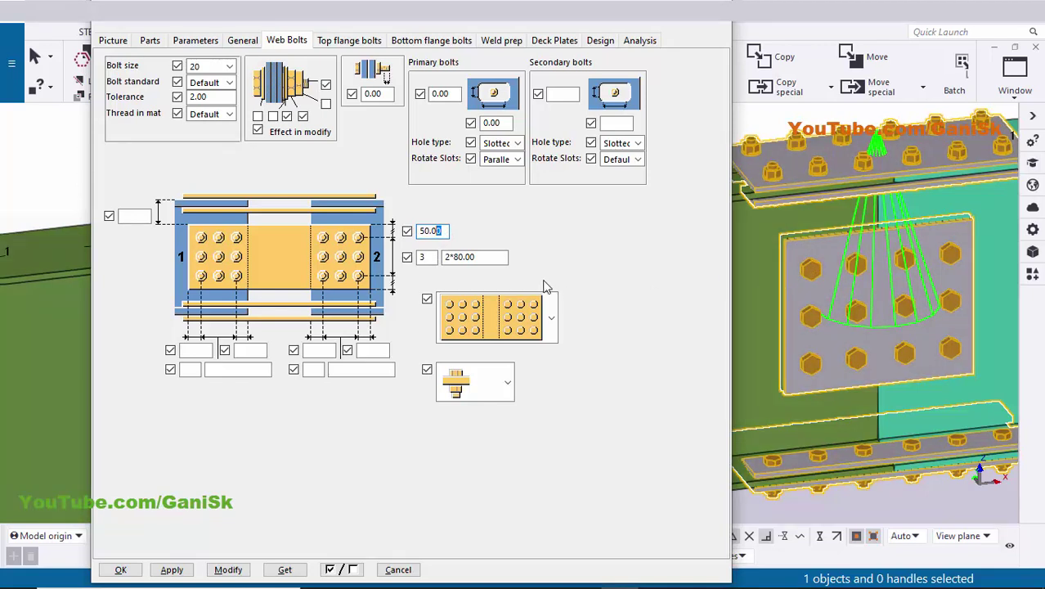
{"action": "left_click", "coordinate": [423, 257]}
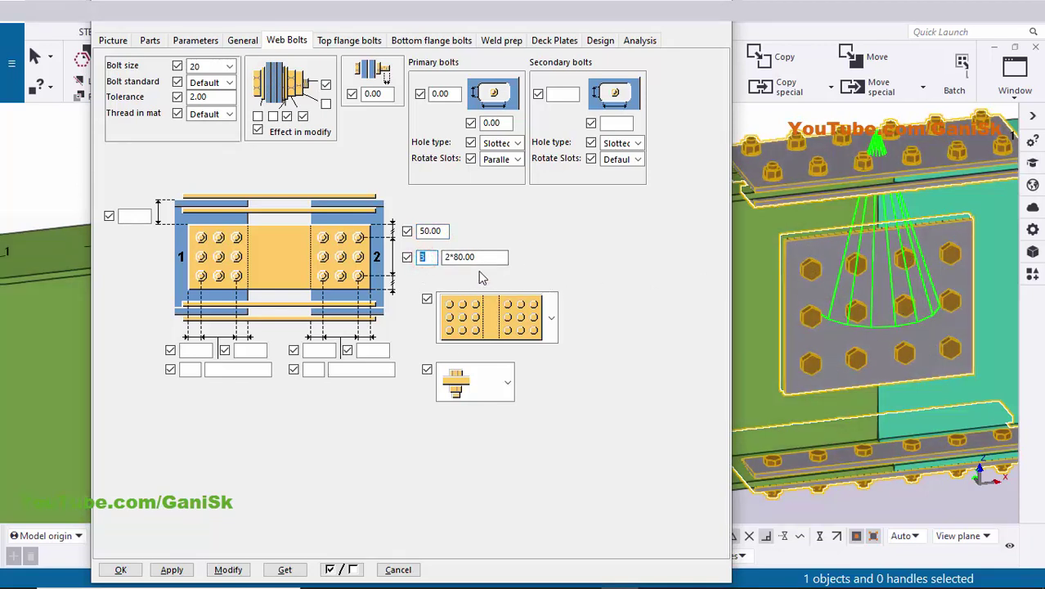
{"action": "left_click", "coordinate": [477, 257]}
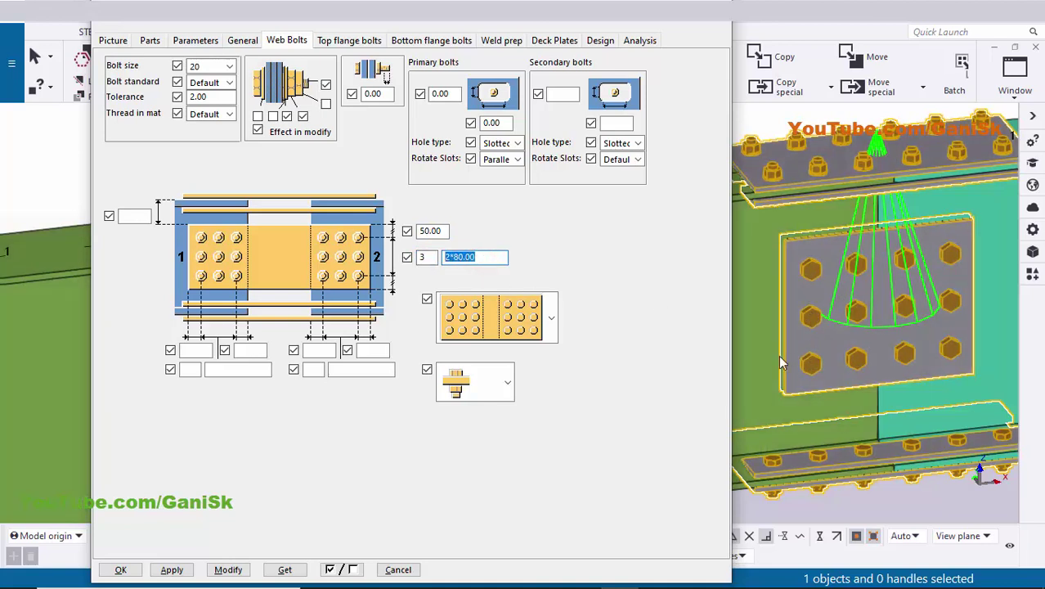
Set the beam 1 side's horizontal web bolt distances to 50 mm from the plate edge and 50 mm from the beam end, following the PDF
{"action": "key", "text": "alt+Tab"}
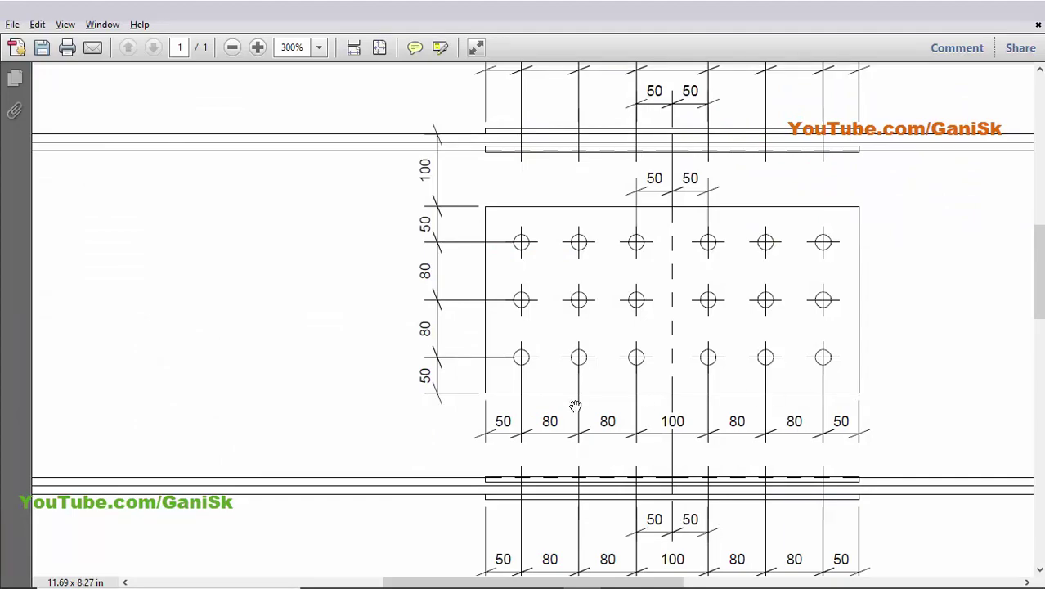
{"action": "key", "text": "alt+Tab"}
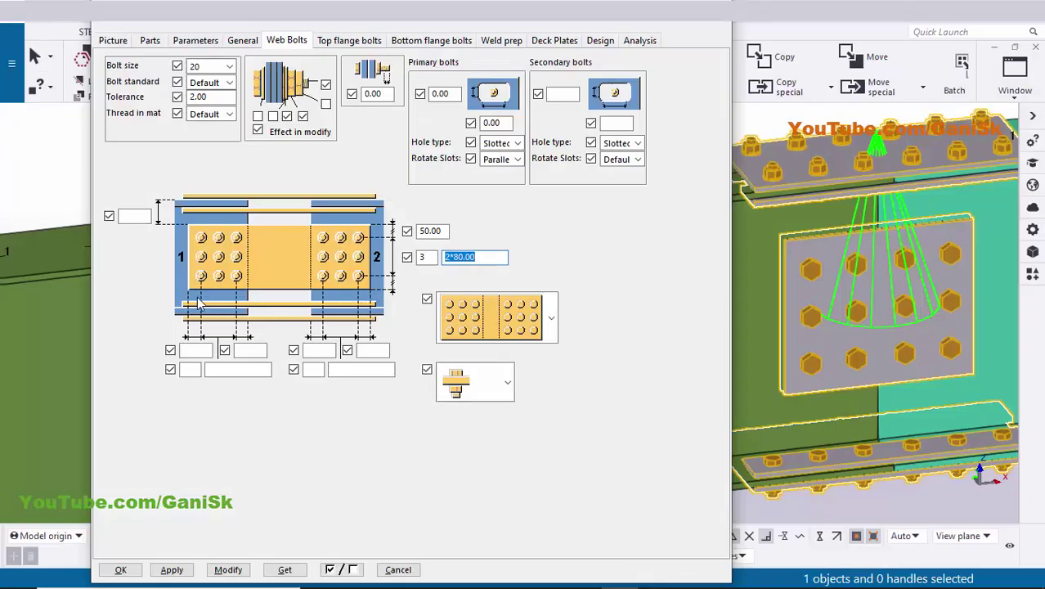
{"action": "left_click", "coordinate": [193, 349]}
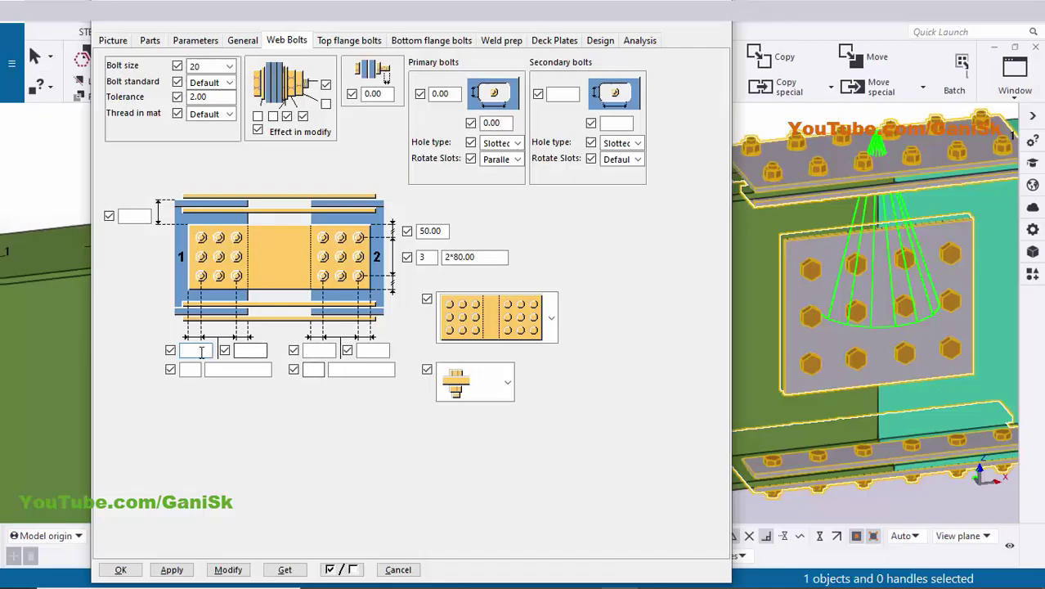
{"action": "left_click", "coordinate": [199, 351]}
{"action": "key", "text": "alt+Tab"}
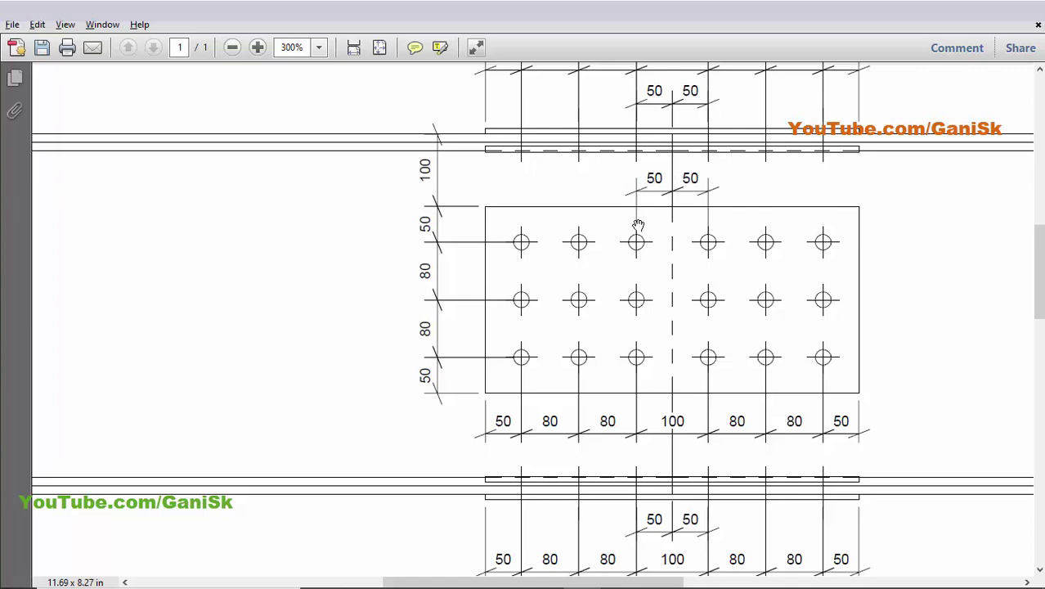
{"action": "key", "text": "alt+Tab"}
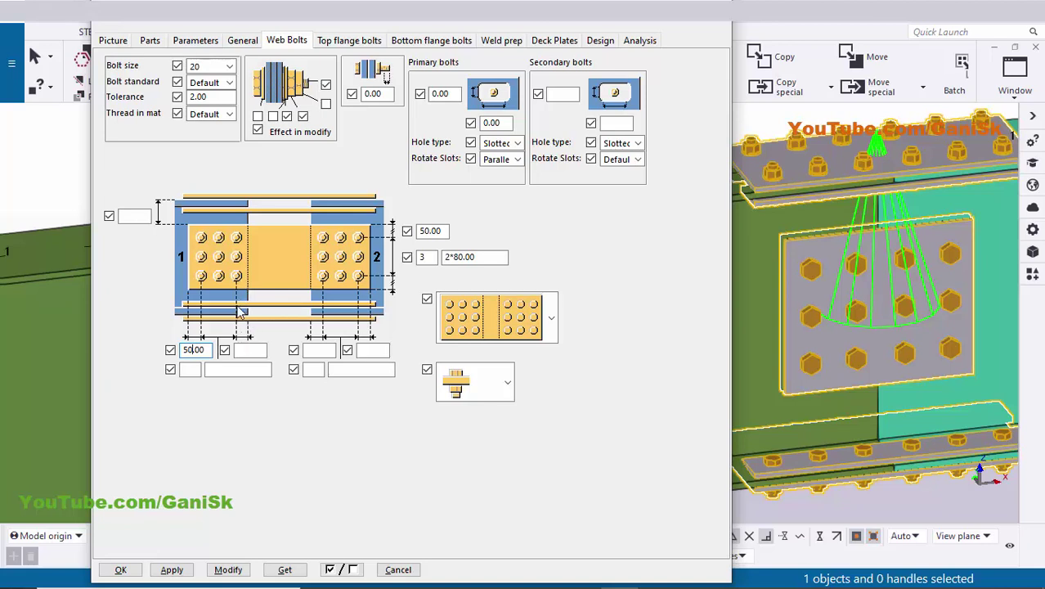
{"action": "left_click", "coordinate": [245, 349]}
{"action": "type", "text": "50"}
Set the beam 1 side's web bolts to 3 columns with a horizontal spacing of 80 mm and apply it to the splice
{"action": "left_click", "coordinate": [190, 369]}
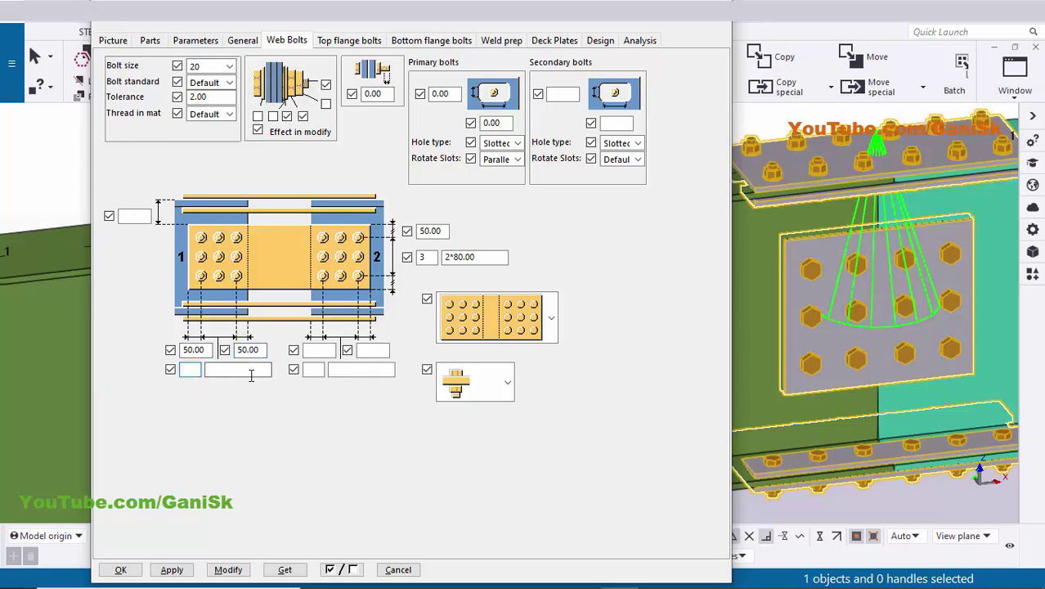
{"action": "key", "text": "alt+Tab"}
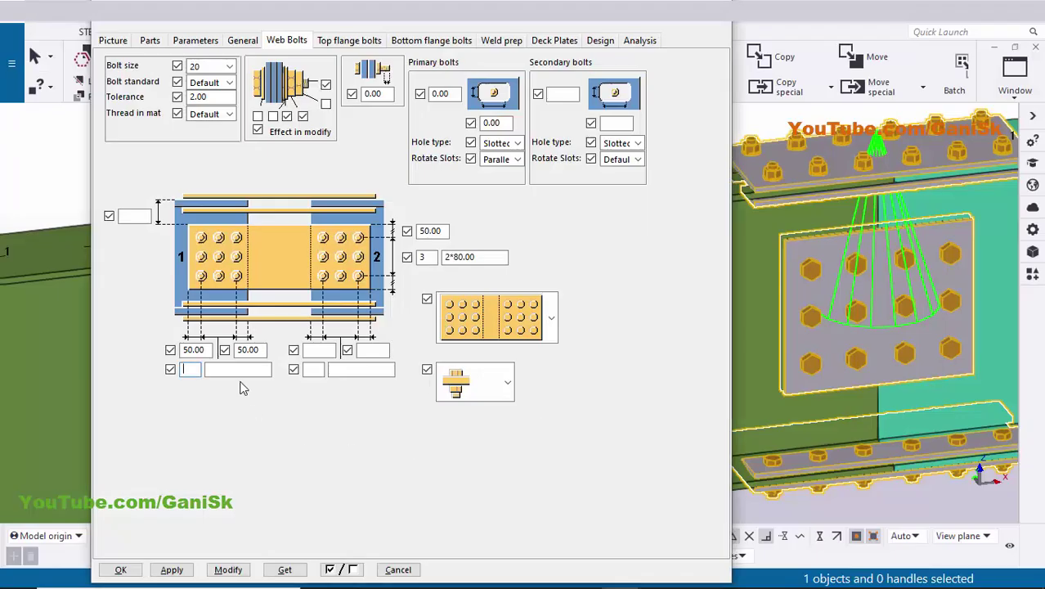
{"action": "left_click", "coordinate": [191, 369]}
{"action": "type", "text": "3"}
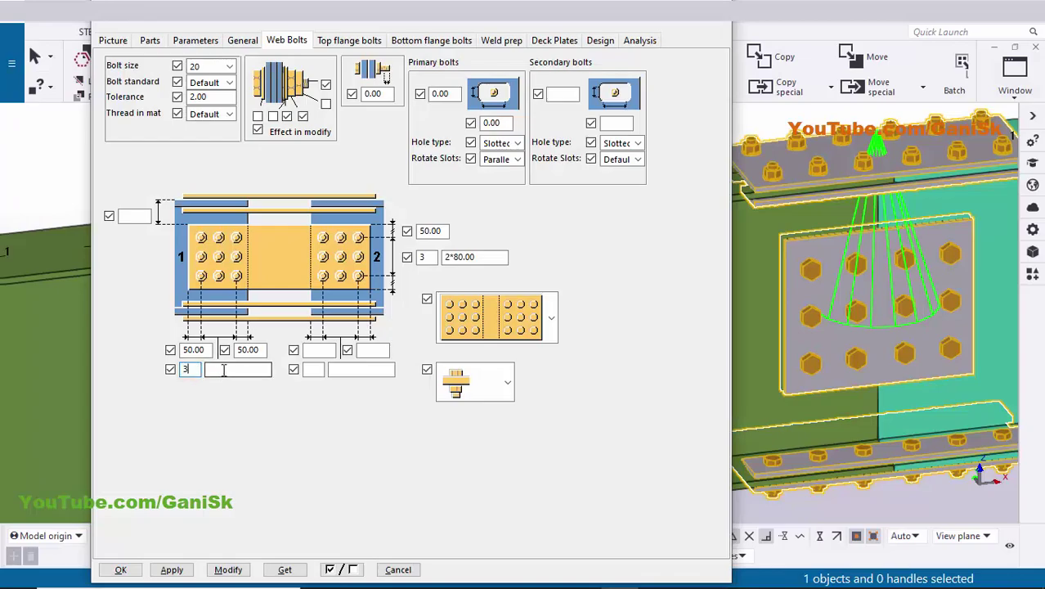
{"action": "left_click", "coordinate": [222, 369]}
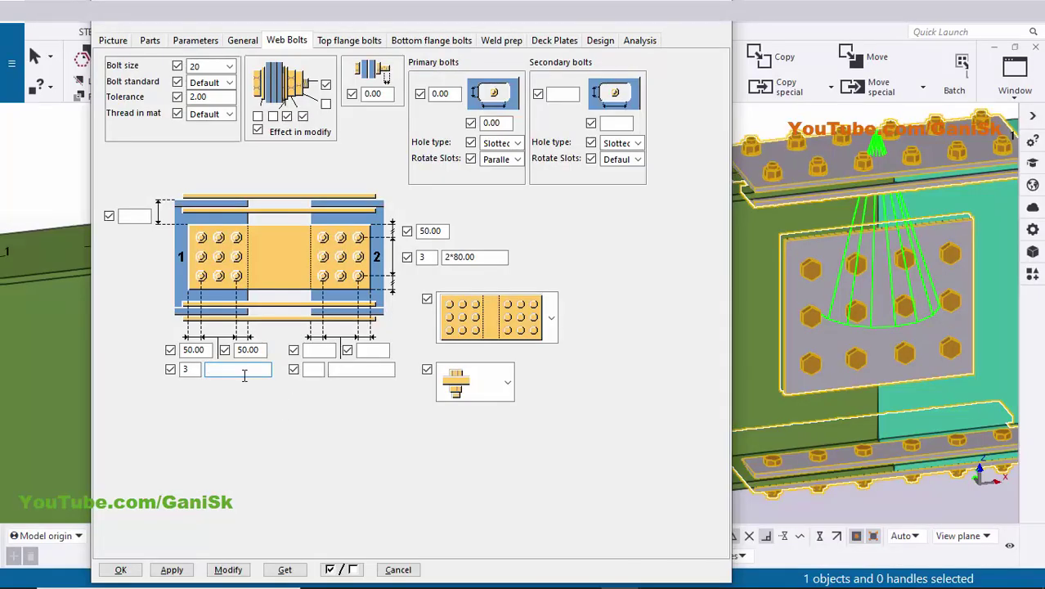
{"action": "left_click", "coordinate": [225, 569]}
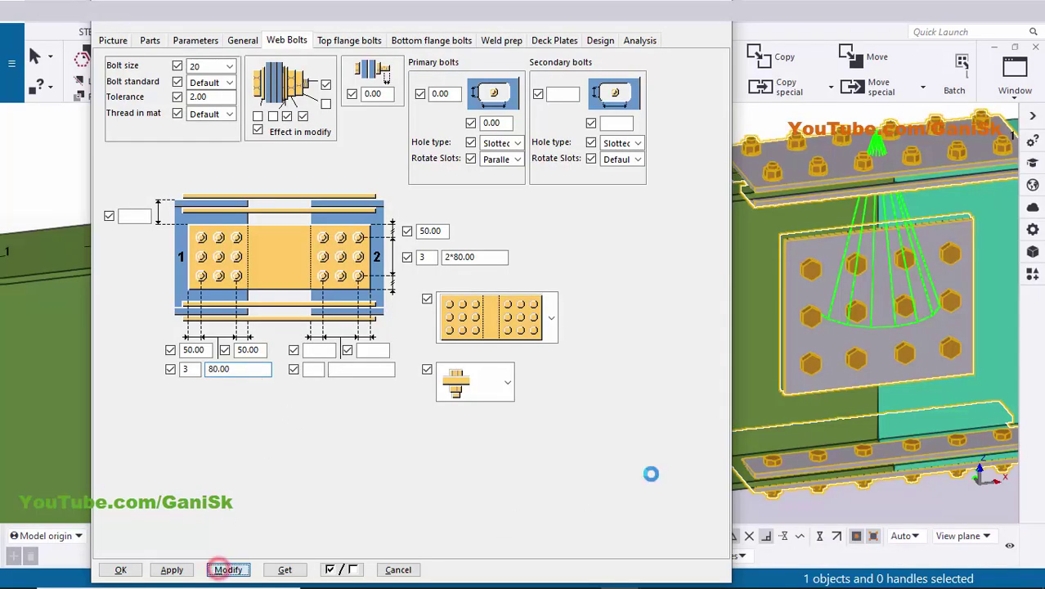
{"action": "key", "text": "ctrl+p"}
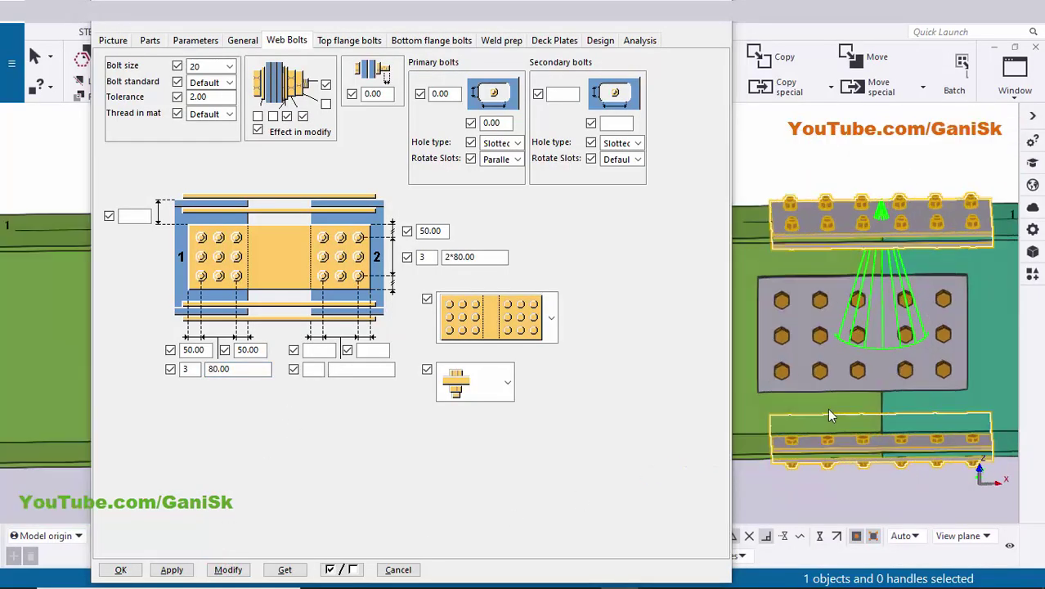
{"action": "scroll", "coordinate": [833, 378], "scroll_direction": "up", "scroll_amount": 2}
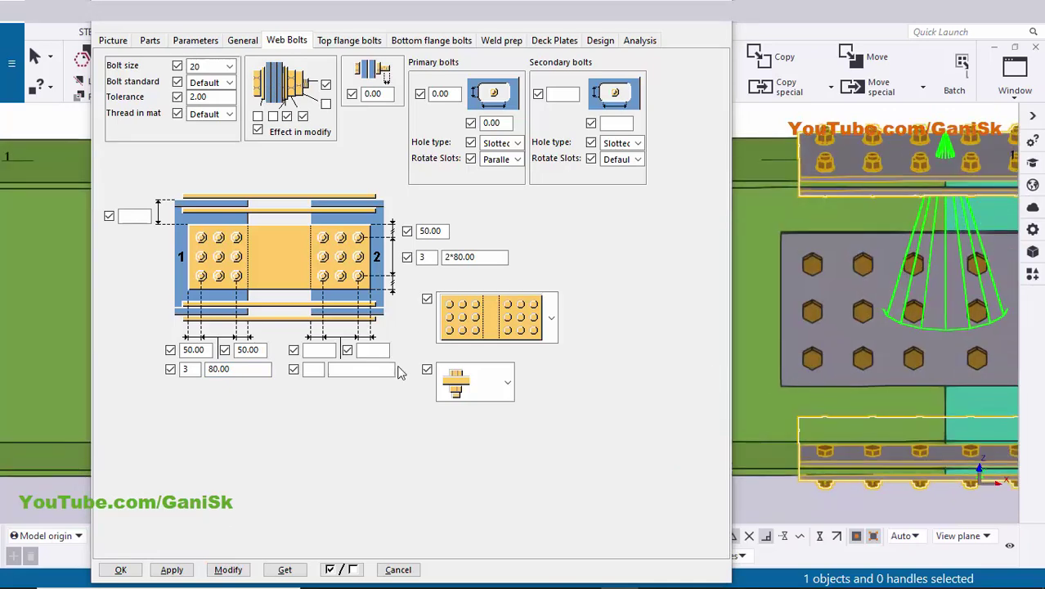
Compare the beam 1 side's horizontal web bolt distances, column count and spacing with the bolts in the model
{"action": "double_click", "coordinate": [208, 350]}
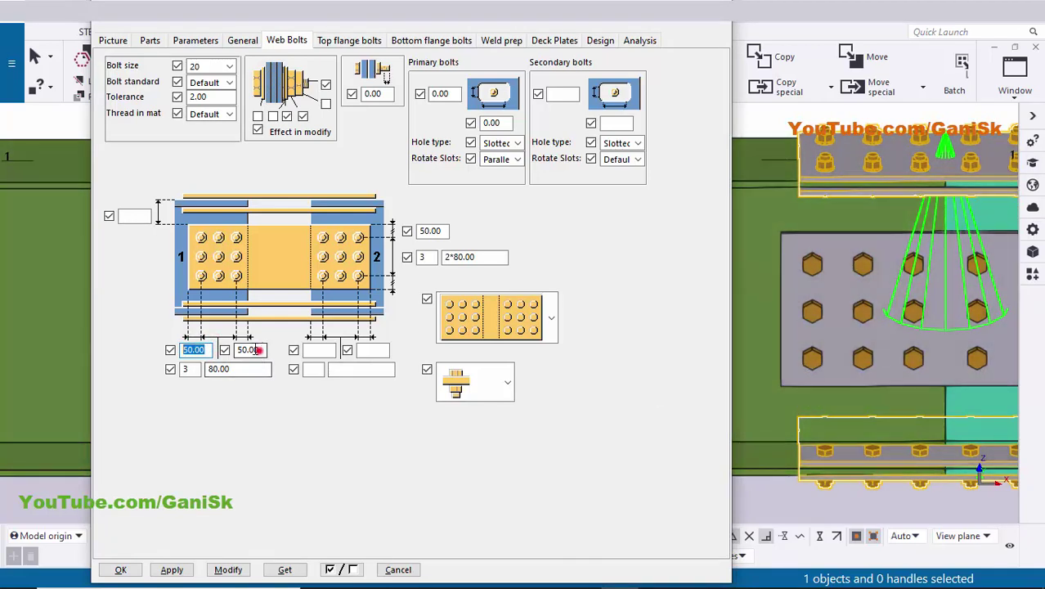
{"action": "key", "text": "Tab"}
{"action": "key", "text": "Tab"}
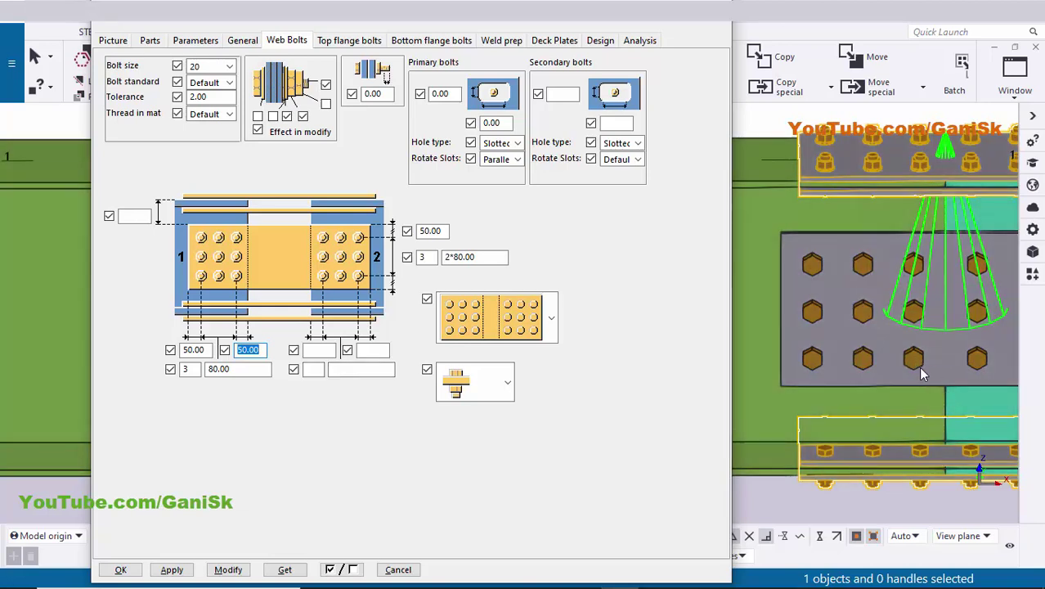
{"action": "double_click", "coordinate": [186, 369]}
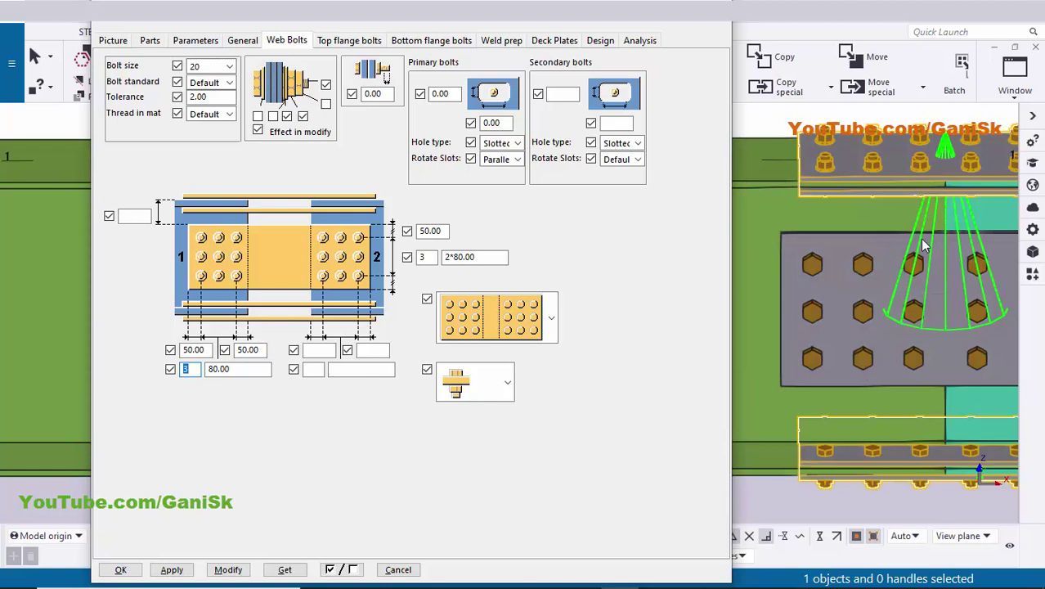
{"action": "double_click", "coordinate": [241, 369]}
Set the beam 2 side's horizontal web bolt distances to 50 mm from the beam end and 50 mm from the plate edge
{"action": "middle_click_drag", "start_coordinate": [936, 364], "coordinate": [860, 344]}
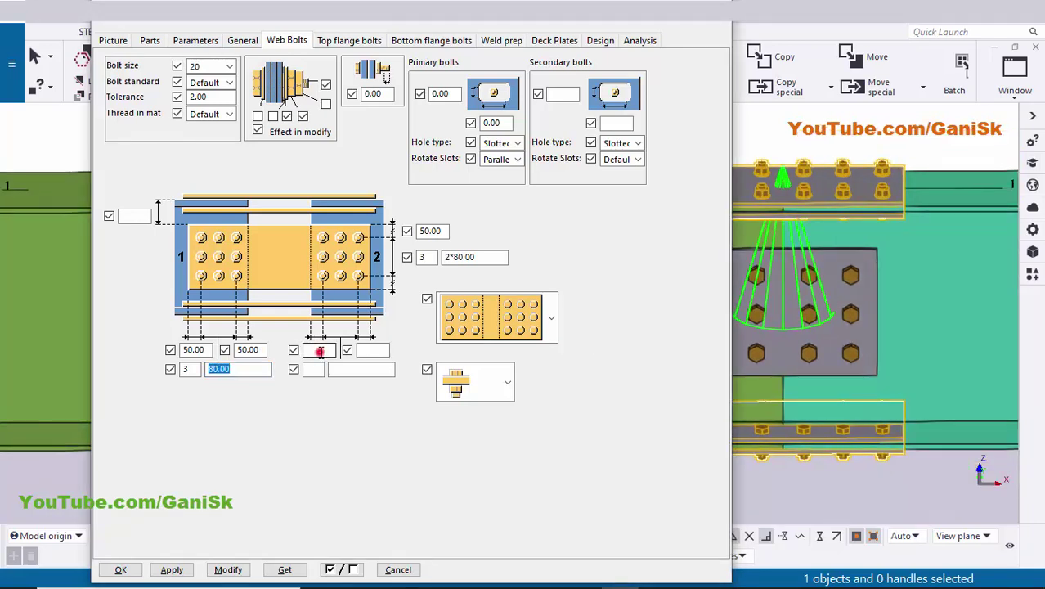
{"action": "left_click", "coordinate": [320, 350]}
{"action": "type", "text": "50"}
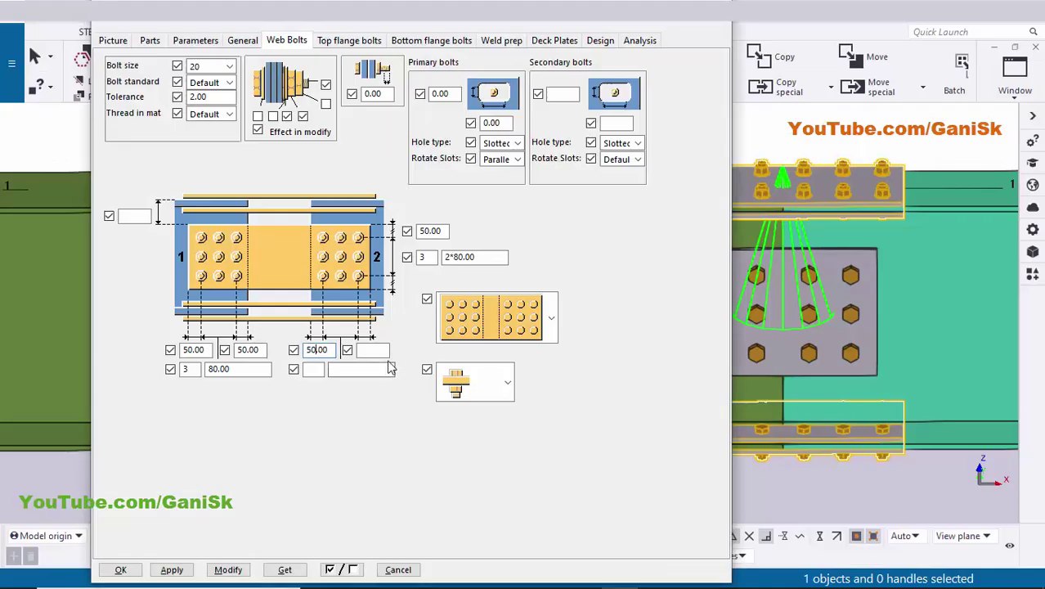
{"action": "left_click", "coordinate": [377, 352]}
{"action": "type", "text": "50"}
Set the beam 2 side's web bolts to 3 columns with a horizontal spacing of 2*80 mm and apply it to the splice
{"action": "left_click", "coordinate": [313, 369]}
{"action": "left_click", "coordinate": [346, 370]}
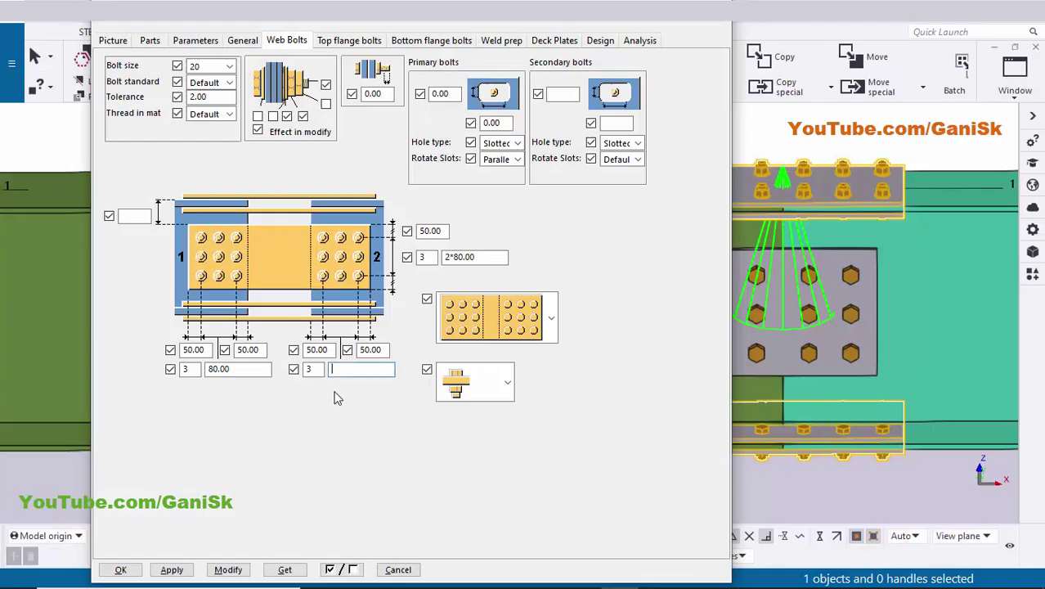
{"action": "left_click", "coordinate": [337, 373]}
{"action": "type", "text": "80 80"}
{"action": "left_click", "coordinate": [228, 569]}
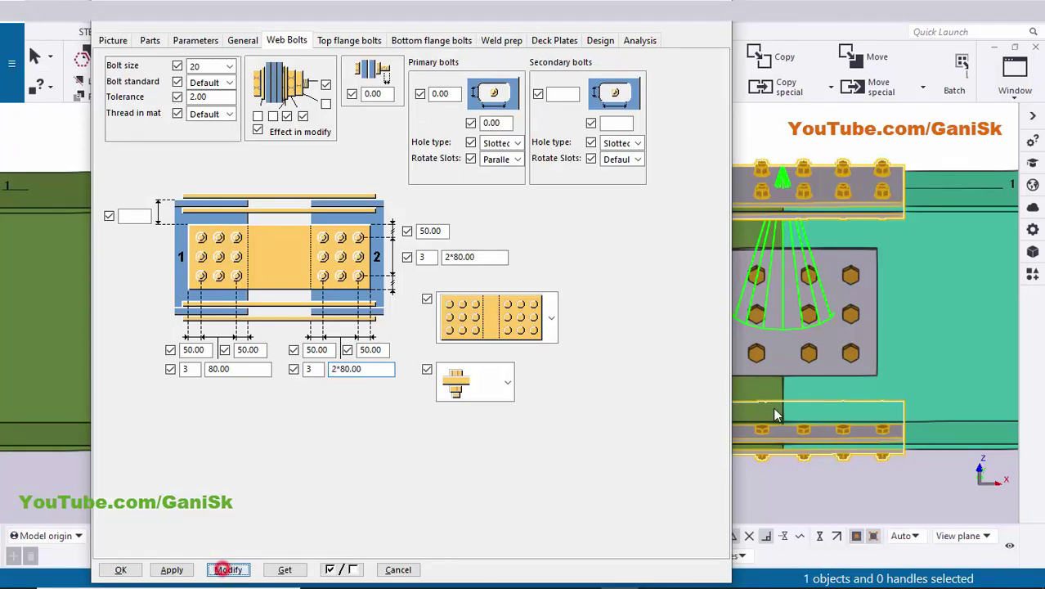
Compare the beam 2 side's horizontal web bolt distances, column count and spacing with the bolts in the model
{"action": "double_click", "coordinate": [317, 349]}
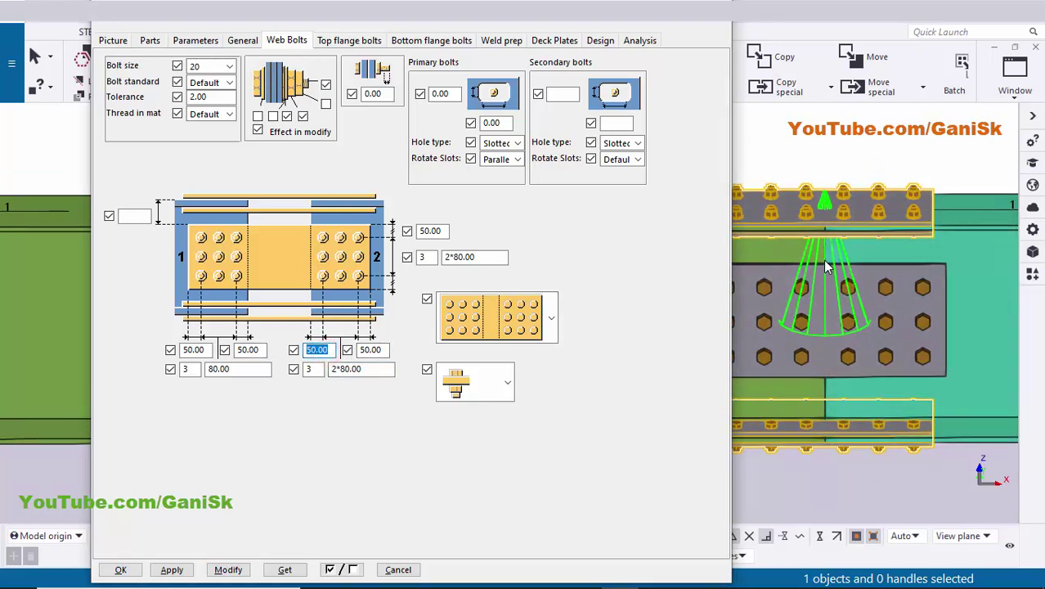
{"action": "double_click", "coordinate": [370, 349]}
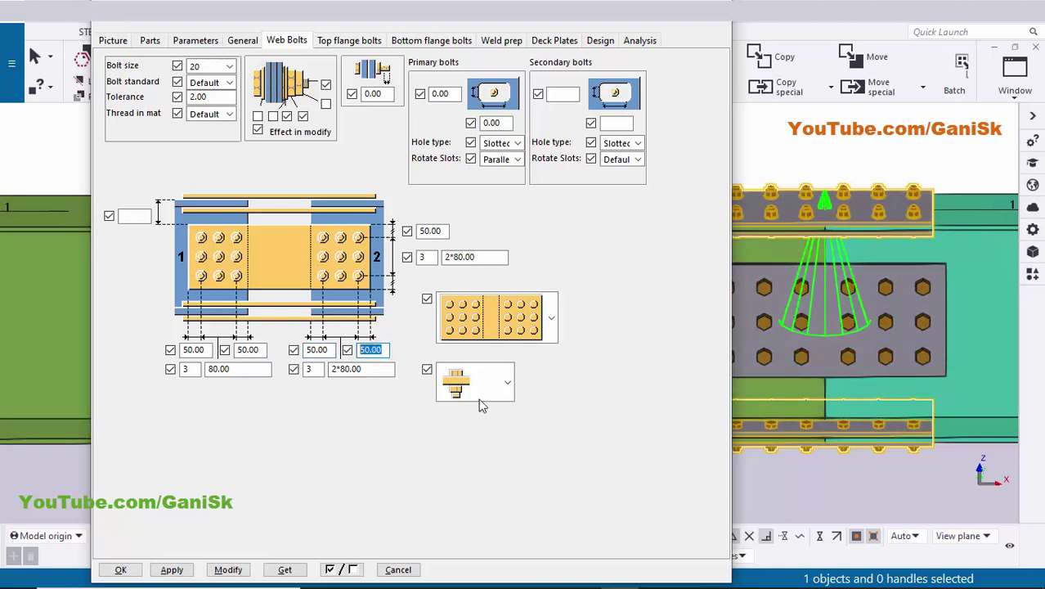
{"action": "double_click", "coordinate": [308, 369]}
{"action": "double_click", "coordinate": [340, 369]}
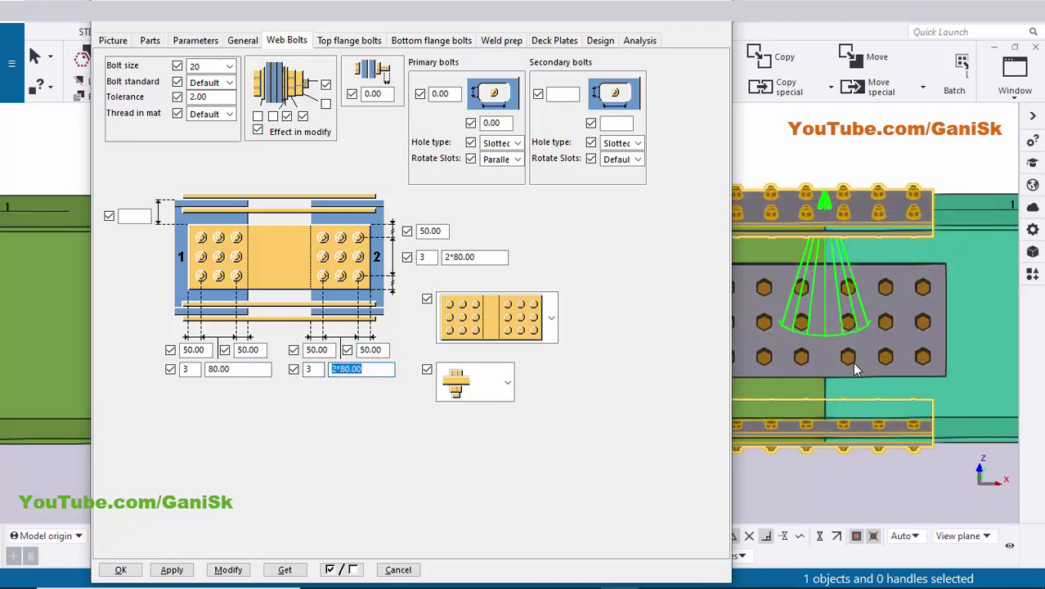
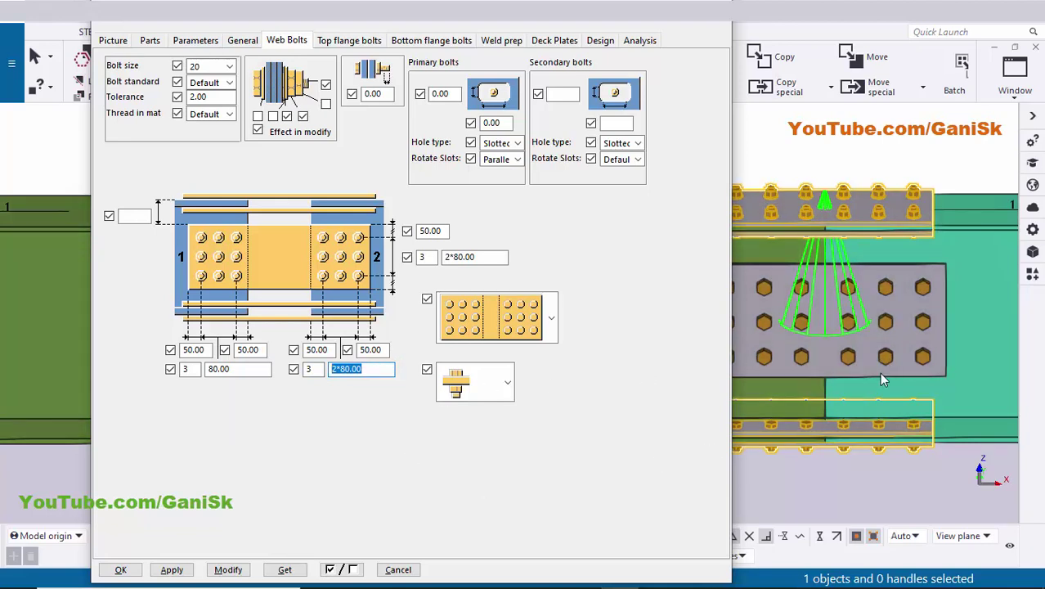
{"action": "scroll", "coordinate": [833, 314], "scroll_direction": "up", "scroll_amount": 5}
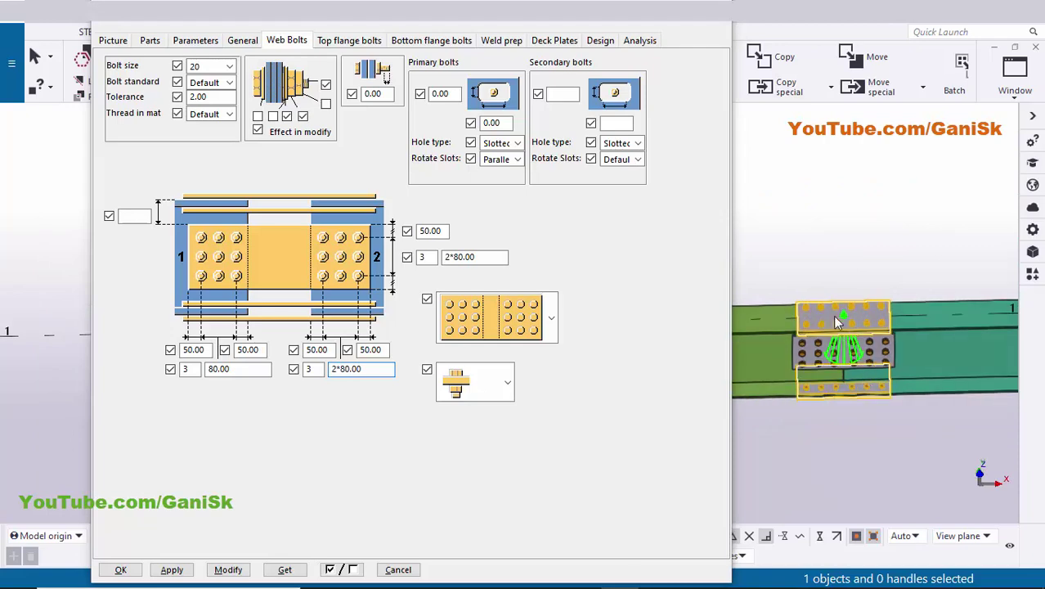
Check the top flange bolt callout in section A-A of the PDF, then set the top flange bolts to size 20 with tolerance 2.00
{"action": "left_click", "coordinate": [358, 42]}
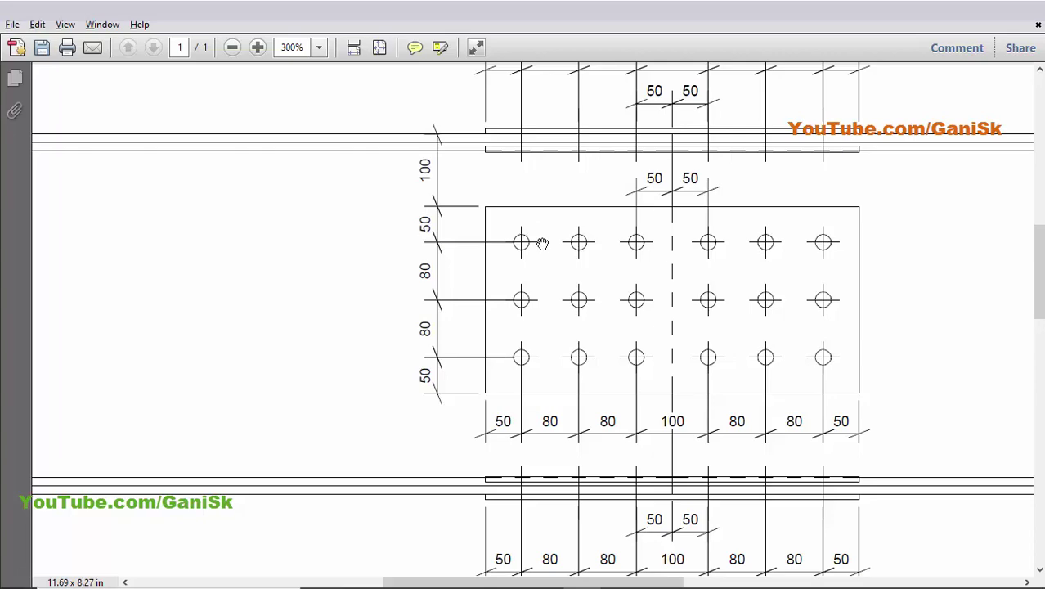
{"action": "scroll", "coordinate": [542, 243], "scroll_direction": "down", "scroll_amount": 3, "text": "ctrl"}
{"action": "scroll", "coordinate": [532, 384], "scroll_direction": "down", "scroll_amount": 5}
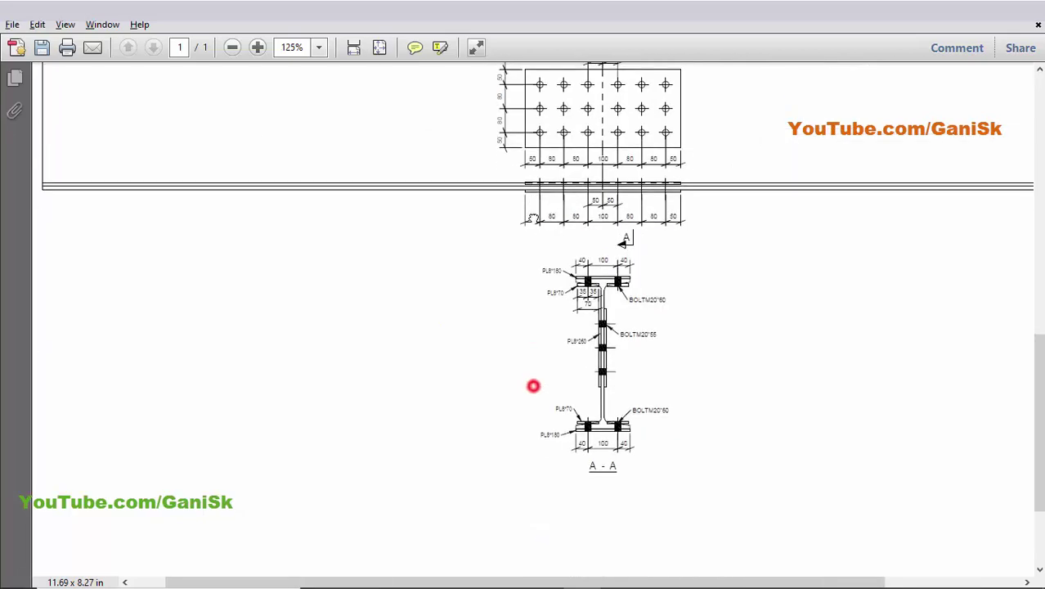
{"action": "scroll", "coordinate": [532, 384], "scroll_direction": "up", "scroll_amount": 3, "text": "ctrl"}
{"action": "scroll", "coordinate": [554, 333], "scroll_direction": "up", "scroll_amount": 2, "text": "ctrl"}
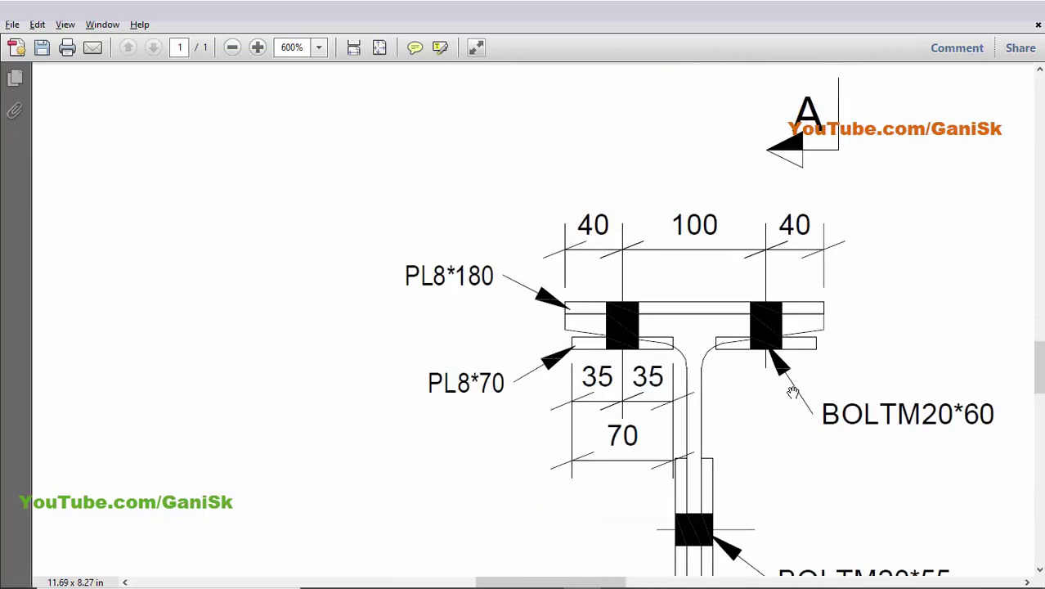
{"action": "scroll", "coordinate": [792, 393], "scroll_direction": "down", "scroll_amount": 2, "text": "ctrl"}
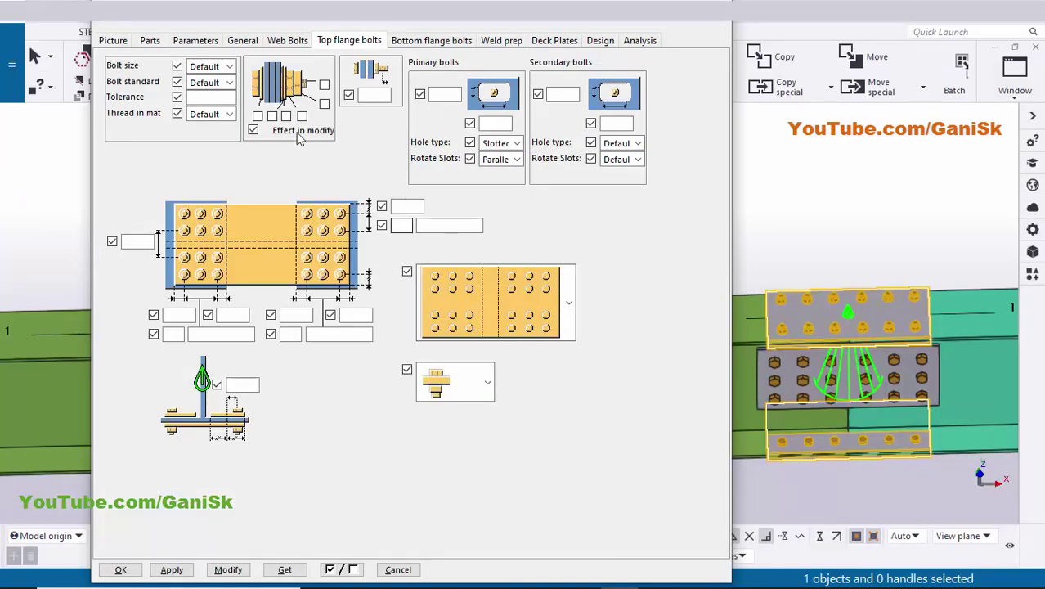
{"action": "left_click", "coordinate": [230, 66]}
{"action": "left_click", "coordinate": [202, 129]}
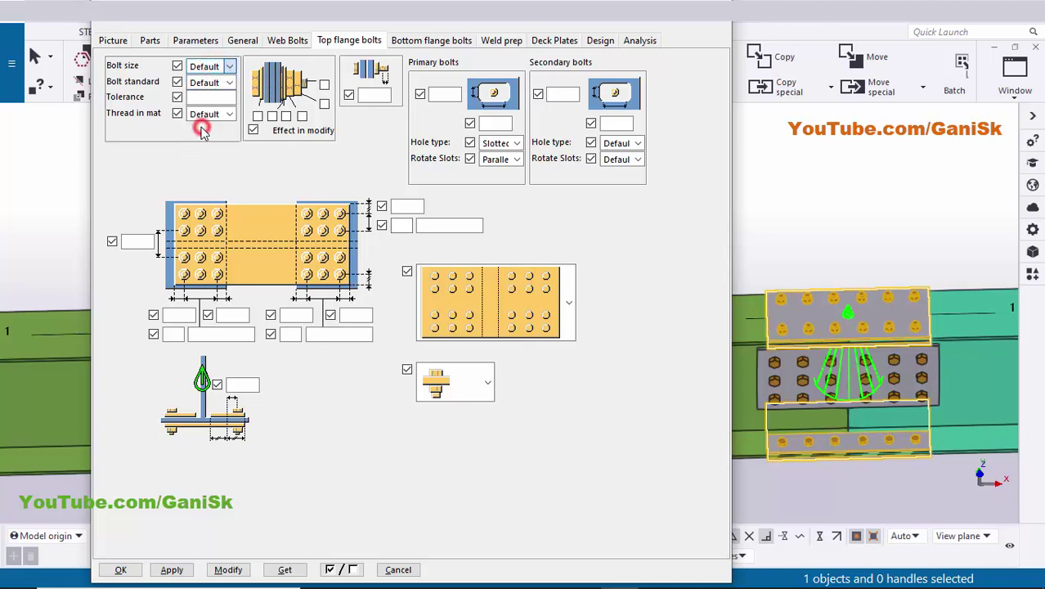
{"action": "left_click", "coordinate": [209, 96]}
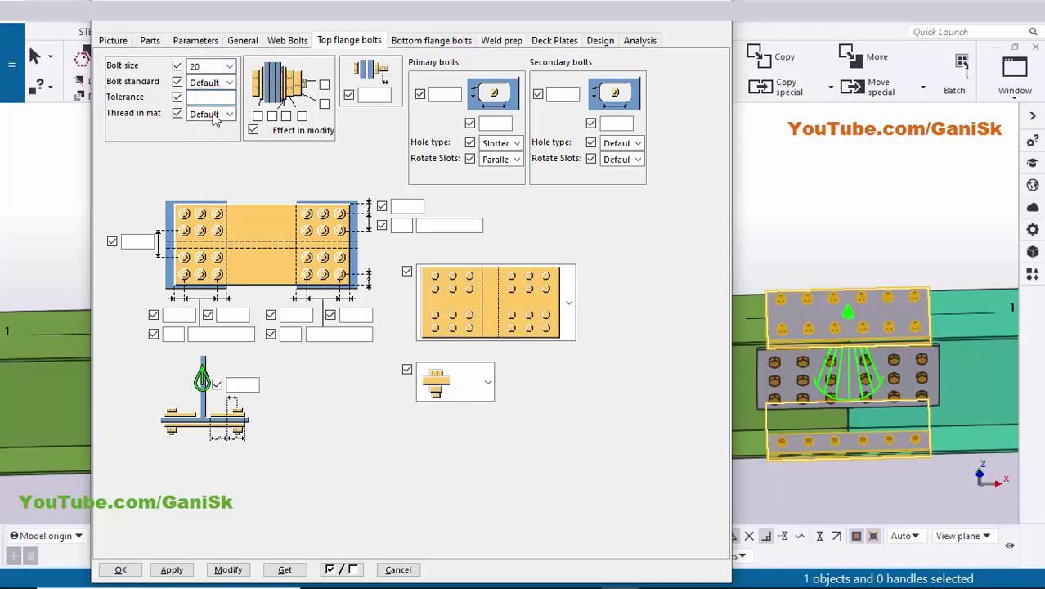
{"action": "type", "text": "2"}
Set the distance between the top flange bolt rows across the web to 100 mm, consulting section A-A of the PDF
{"action": "left_click", "coordinate": [135, 241]}
{"action": "mouse_move", "coordinate": [880, 314]}
{"action": "middle_mouse_down", "text": "ctrl"}
{"action": "mouse_move", "coordinate": [772, 317]}
{"action": "mouse_move", "coordinate": [784, 340]}
{"action": "middle_mouse_up", "text": "ctrl"}
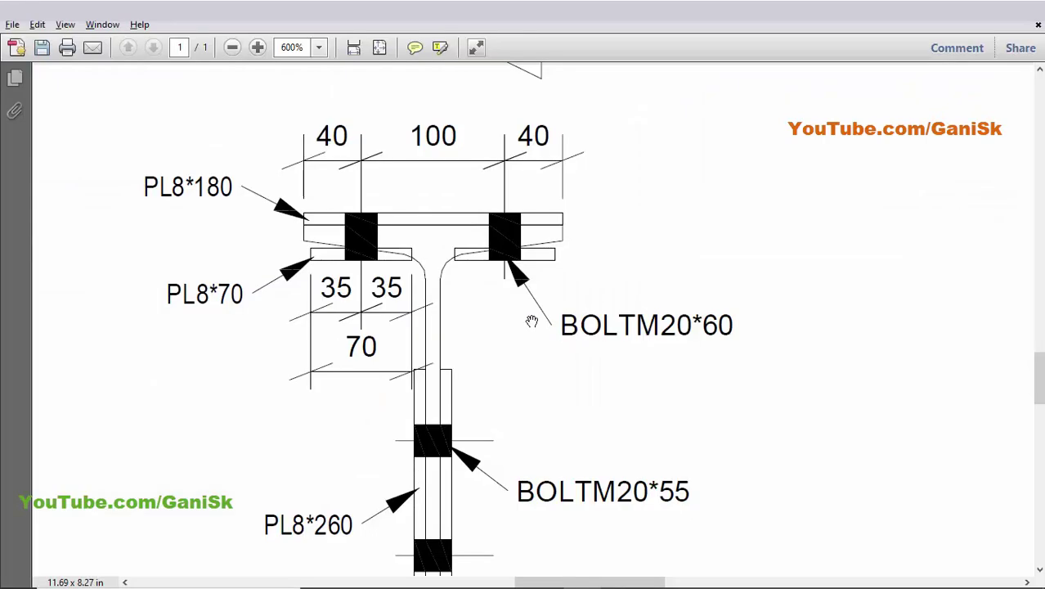
{"action": "scroll", "coordinate": [498, 292], "scroll_direction": "down", "scroll_amount": 2, "text": "ctrl"}
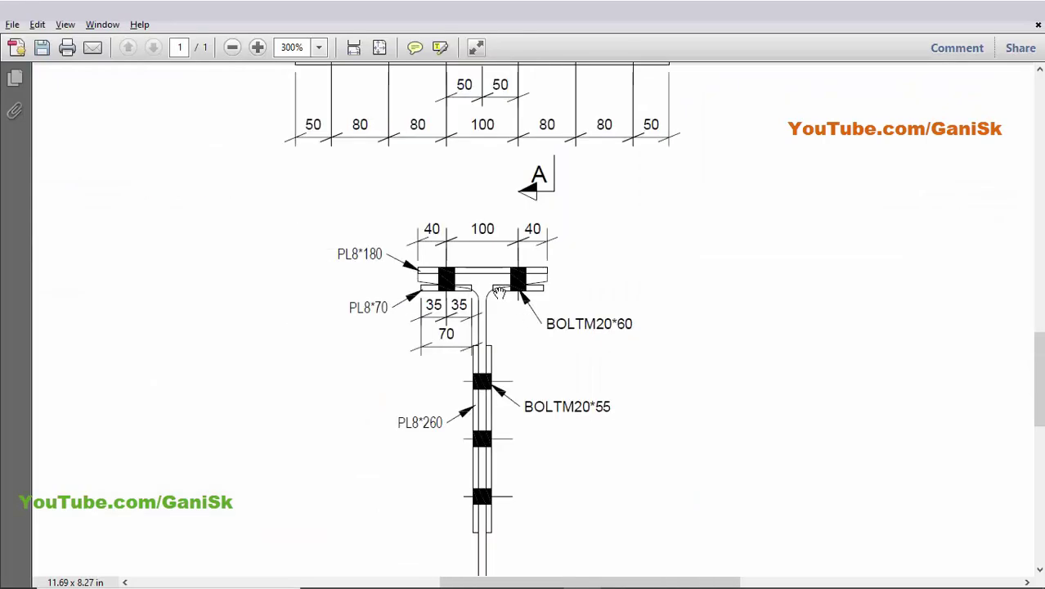
{"action": "scroll", "coordinate": [498, 292], "scroll_direction": "up", "scroll_amount": 2, "text": "ctrl"}
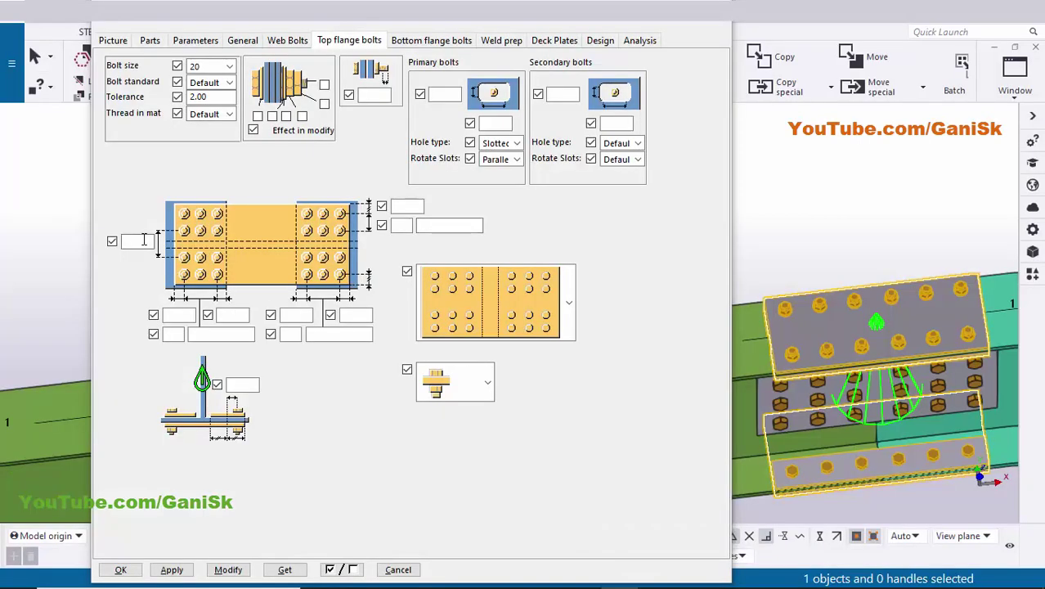
{"action": "left_click", "coordinate": [144, 239]}
{"action": "type", "text": "1"}
{"action": "type", "text": "00"}
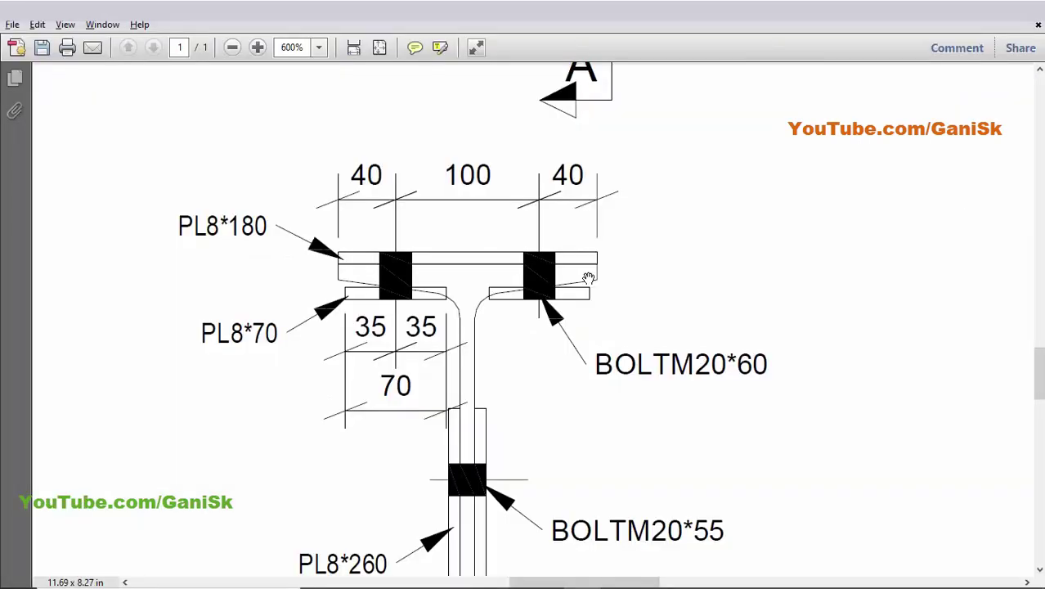
Check the flange bolt layout in the PDF drawing, then apply the top flange bolt settings to the splice and inspect the model
{"action": "scroll", "coordinate": [559, 287], "scroll_direction": "down", "scroll_amount": 3, "text": "ctrl"}
{"action": "scroll", "coordinate": [565, 210], "scroll_direction": "up", "scroll_amount": 5}
{"action": "scroll", "coordinate": [563, 208], "scroll_direction": "down", "scroll_amount": 3}
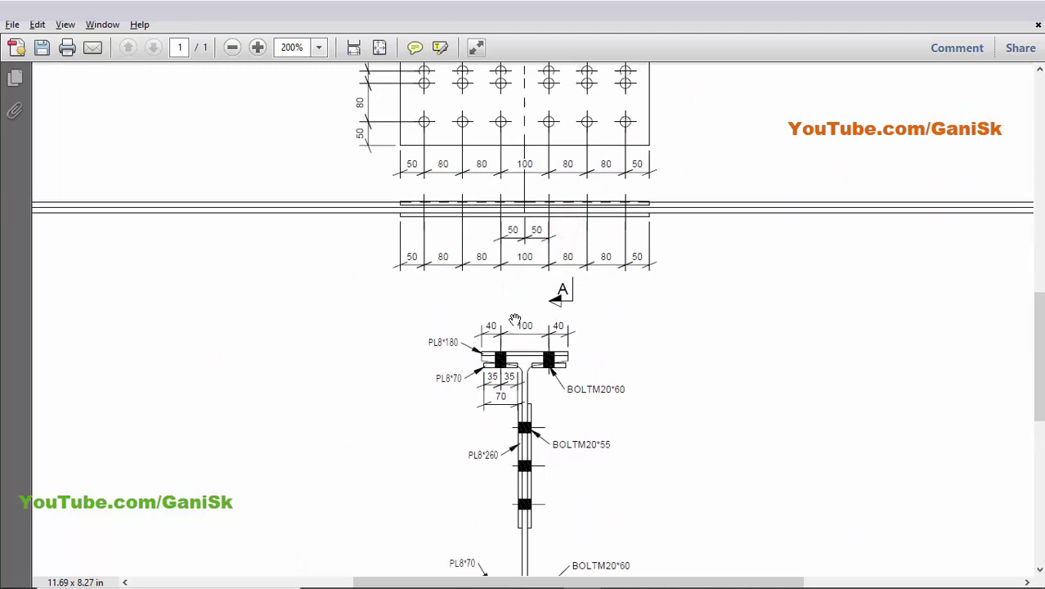
{"action": "scroll", "coordinate": [570, 350], "scroll_direction": "up", "scroll_amount": 2, "text": "ctrl"}
{"action": "key", "text": "alt+Tab"}
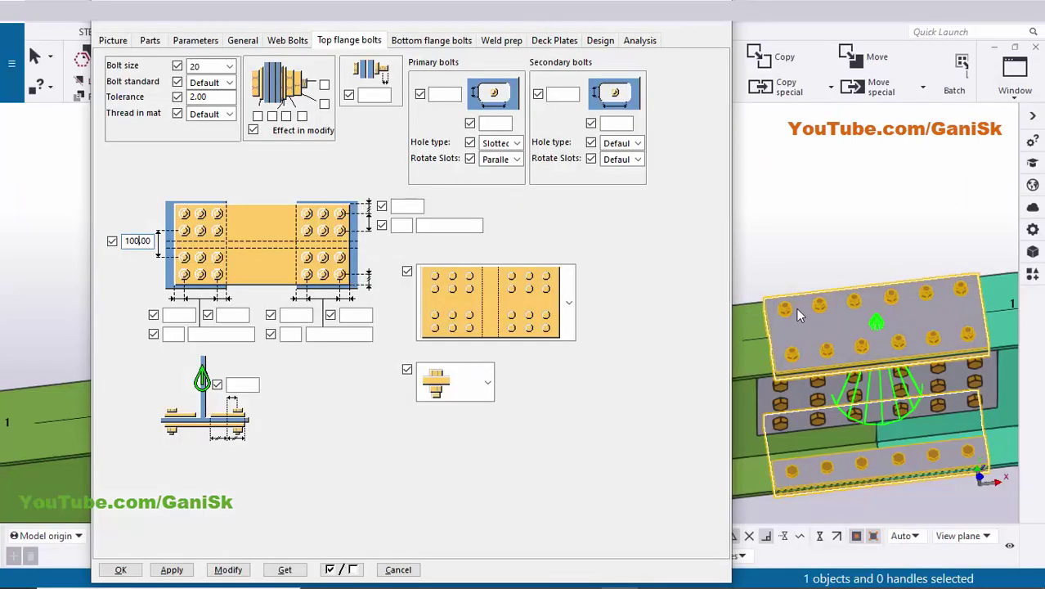
{"action": "left_click", "coordinate": [228, 569]}
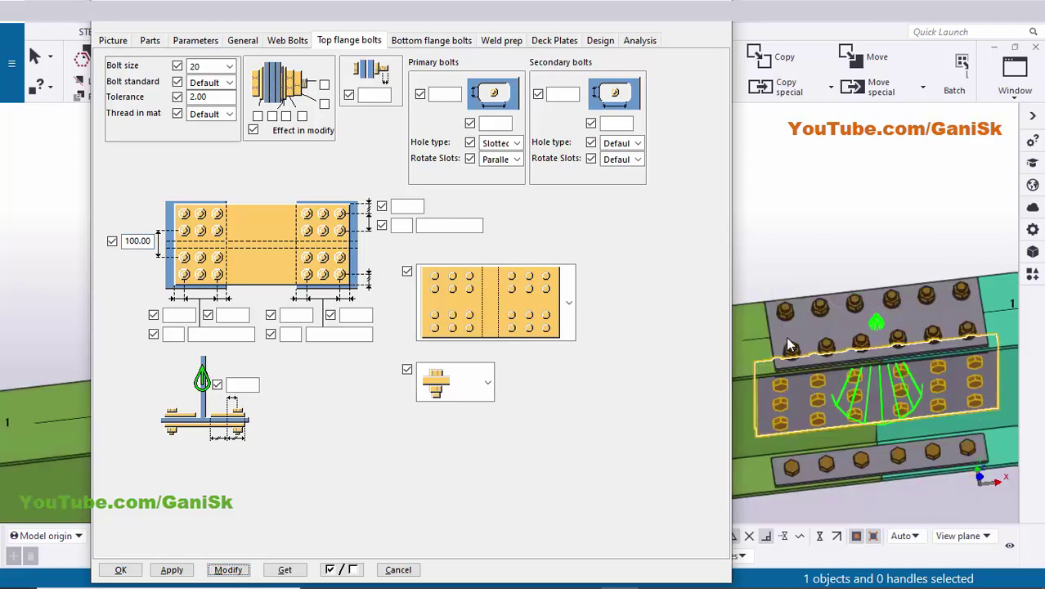
{"action": "scroll", "coordinate": [789, 345], "scroll_direction": "up", "scroll_amount": 5}
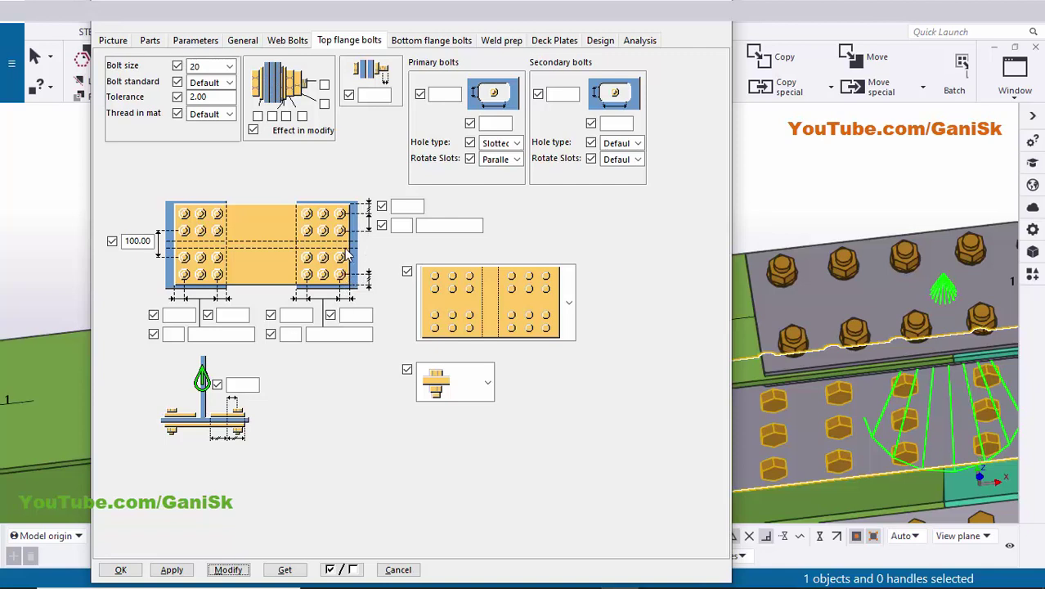
Set the top flange bolts to 1 row per side of the web with a 40 mm side edge distance, and apply to the splice
{"action": "left_click", "coordinate": [403, 227]}
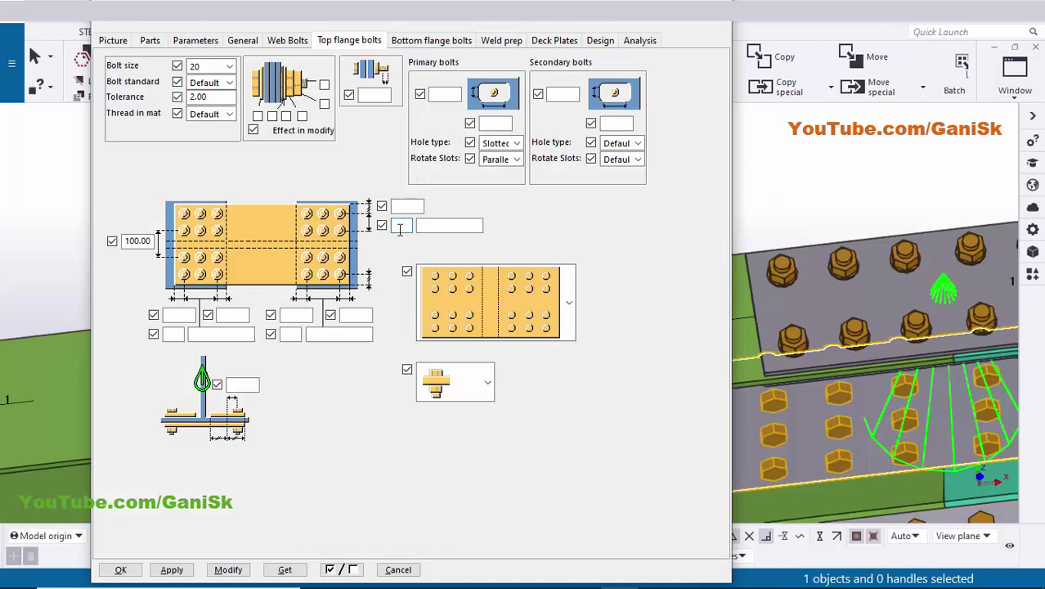
{"action": "left_click", "coordinate": [399, 229]}
{"action": "type", "text": "1"}
{"action": "left_click", "coordinate": [430, 229]}
{"action": "left_click", "coordinate": [410, 206]}
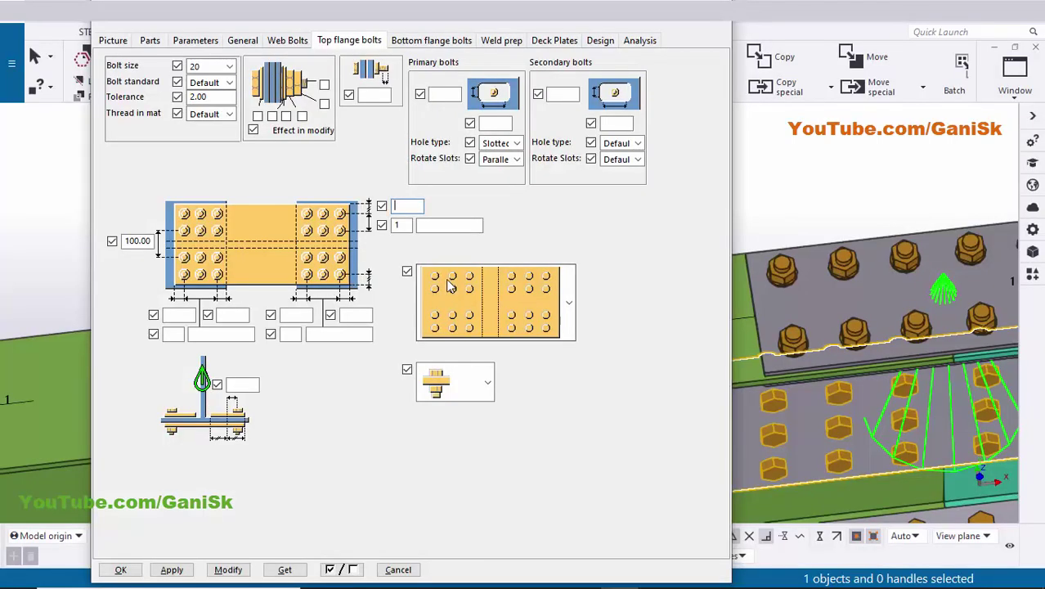
{"action": "left_click", "coordinate": [413, 208]}
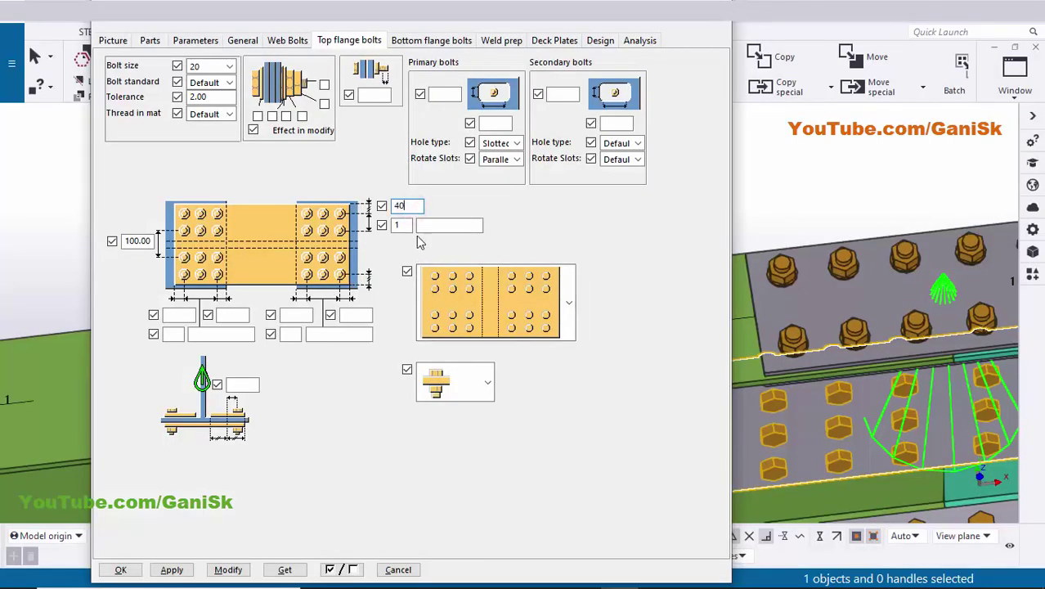
{"action": "type", "text": "40"}
{"action": "left_click", "coordinate": [227, 569]}
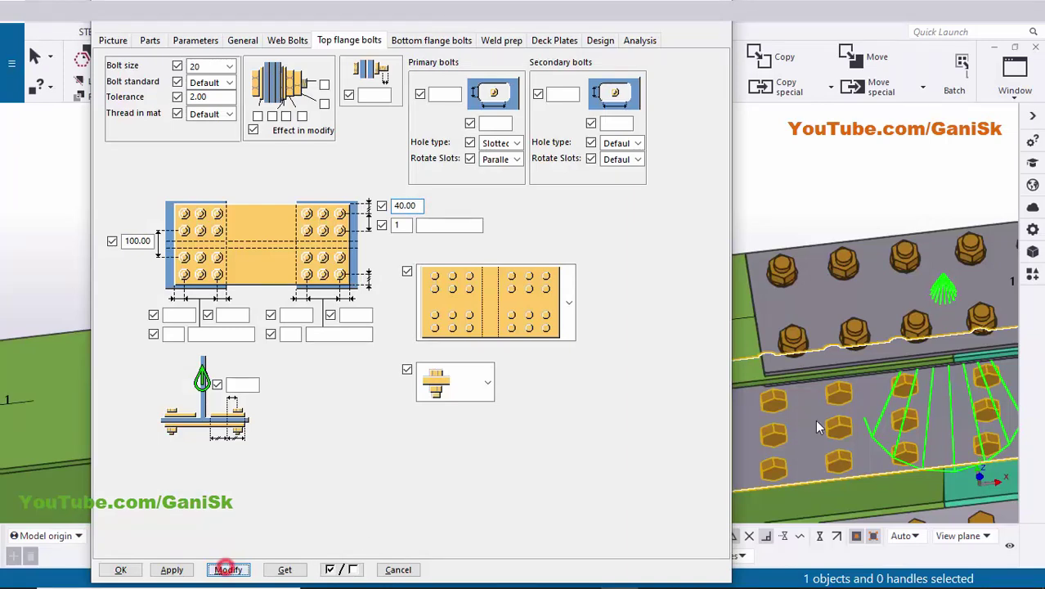
Compare the top flange bolts' side edge distance and the distance between their rows with the bolts in the model
{"action": "middle_click_drag", "start_coordinate": [808, 343], "coordinate": [816, 379], "text": "ctrl"}
{"action": "scroll", "coordinate": [815, 379], "scroll_direction": "up", "scroll_amount": 5}
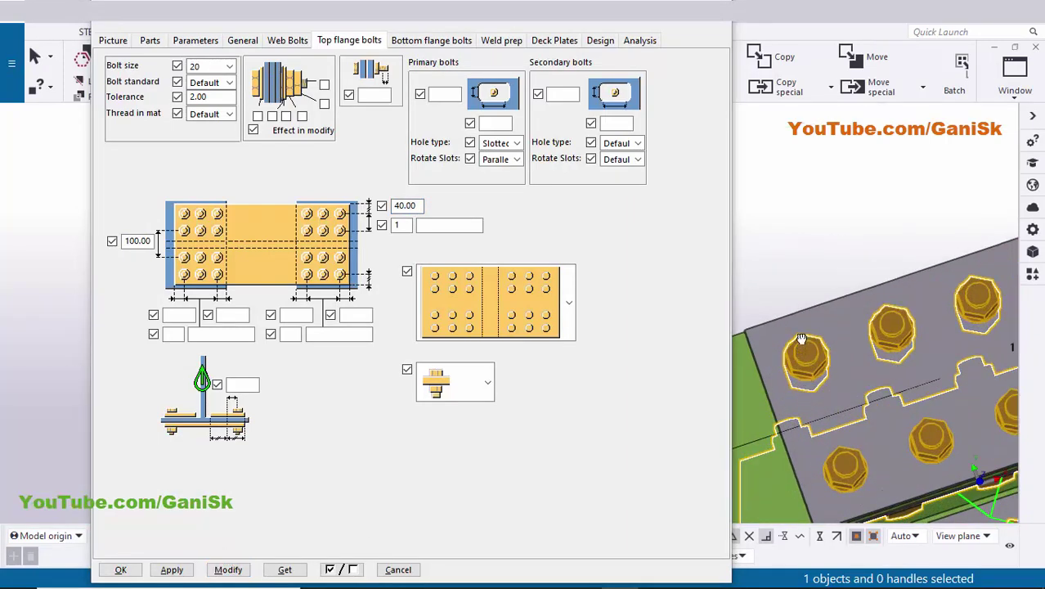
{"action": "middle_click_drag", "start_coordinate": [802, 314], "coordinate": [795, 298]}
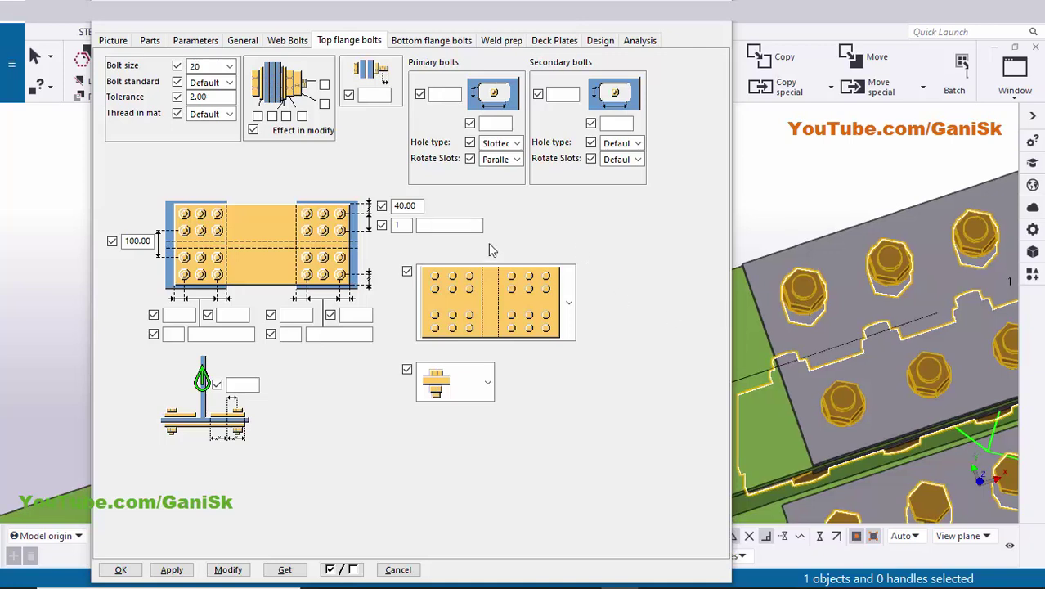
{"action": "double_click", "coordinate": [409, 205]}
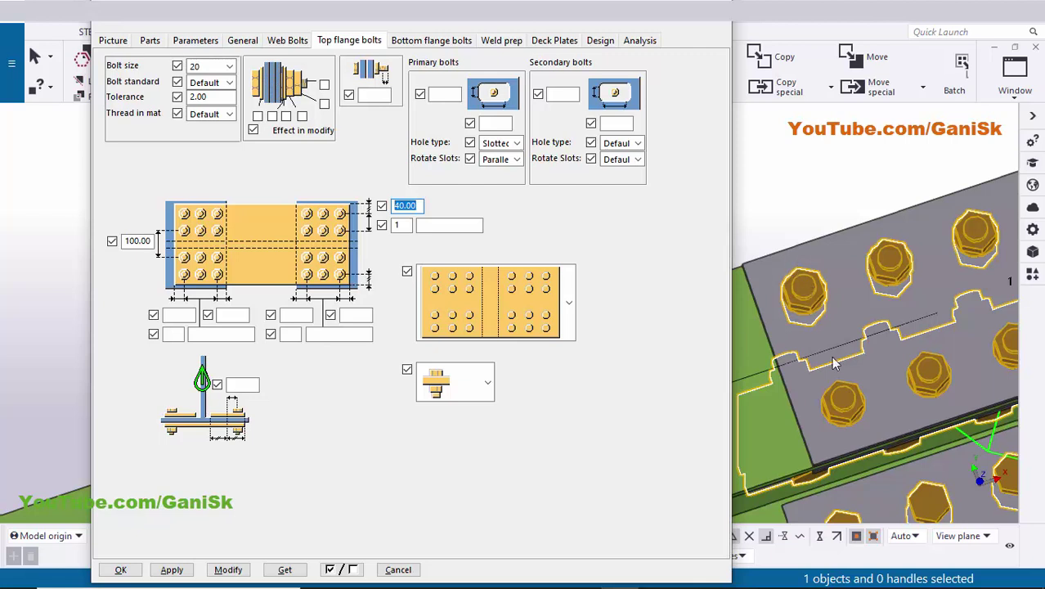
{"action": "left_click", "coordinate": [133, 241]}
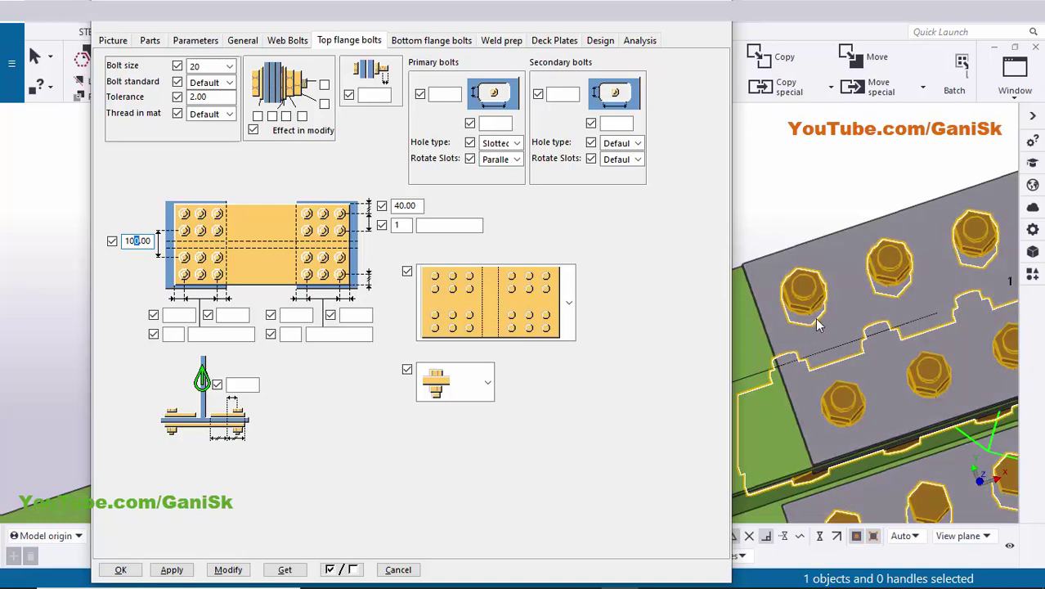
{"action": "scroll", "coordinate": [831, 336], "scroll_direction": "down", "scroll_amount": 5}
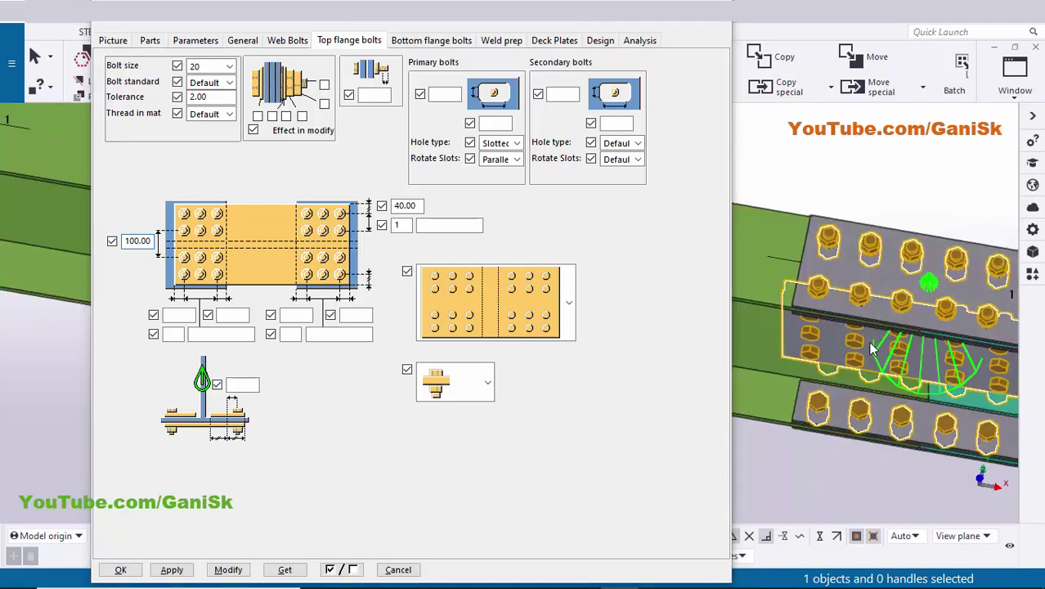
{"action": "scroll", "coordinate": [887, 300], "scroll_direction": "down", "scroll_amount": 2}
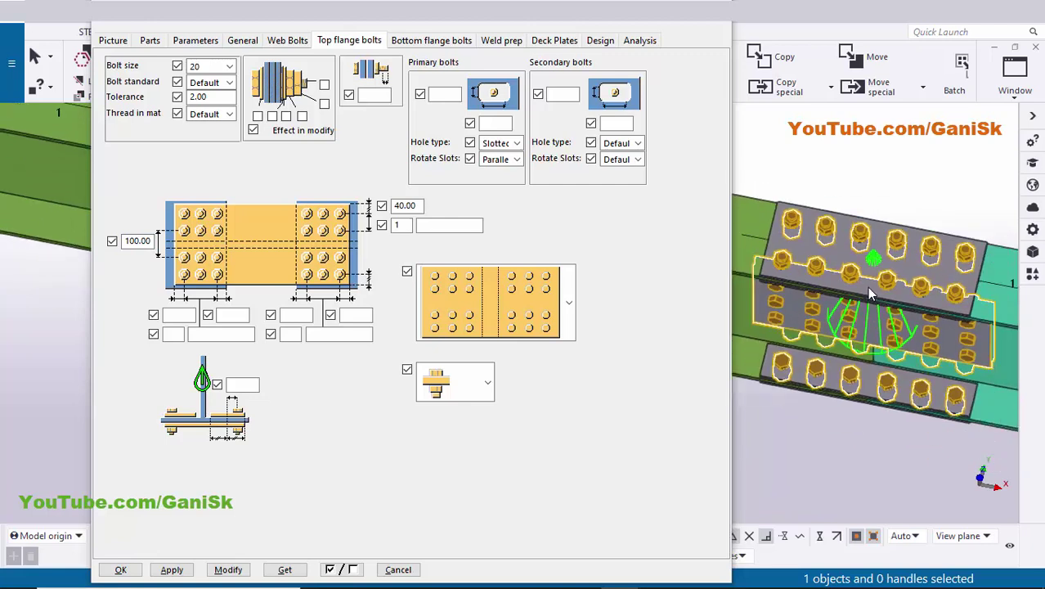
Check the top flange dimensions in the PDF elevation, then set the beam 1 side's bolt distance from the plate end to 50 mm
{"action": "left_click", "coordinate": [176, 316]}
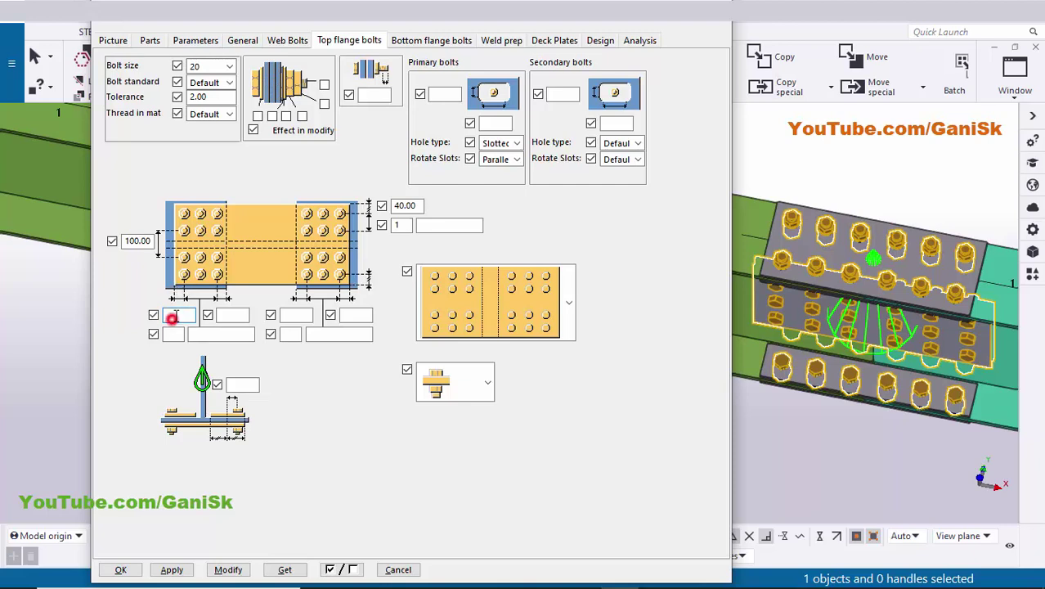
{"action": "left_click", "coordinate": [582, 573]}
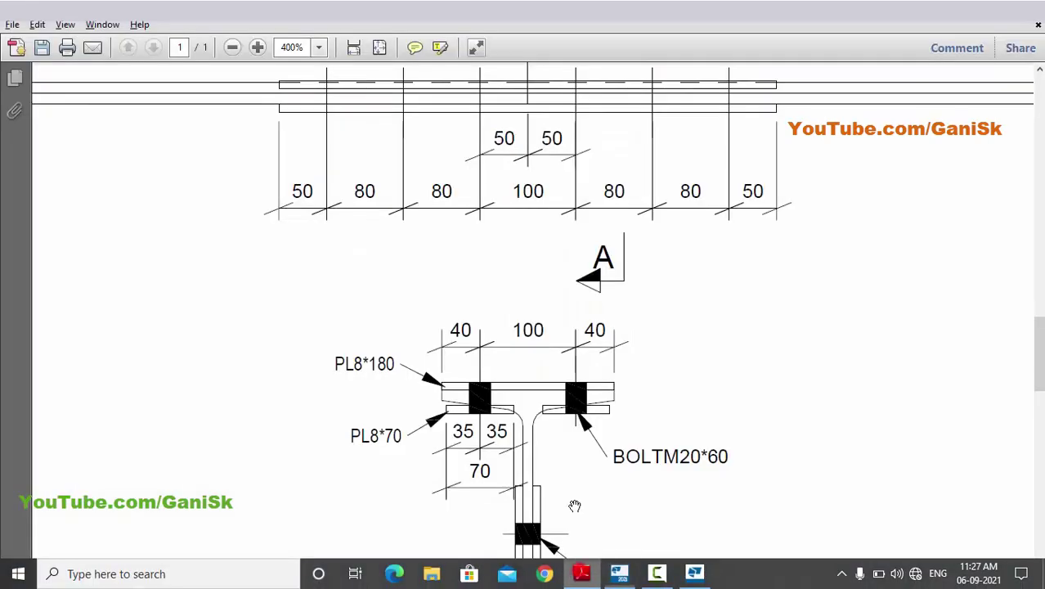
{"action": "scroll", "coordinate": [411, 309], "scroll_direction": "down", "scroll_amount": 2, "text": "ctrl"}
{"action": "scroll", "coordinate": [415, 231], "scroll_direction": "up", "scroll_amount": 3}
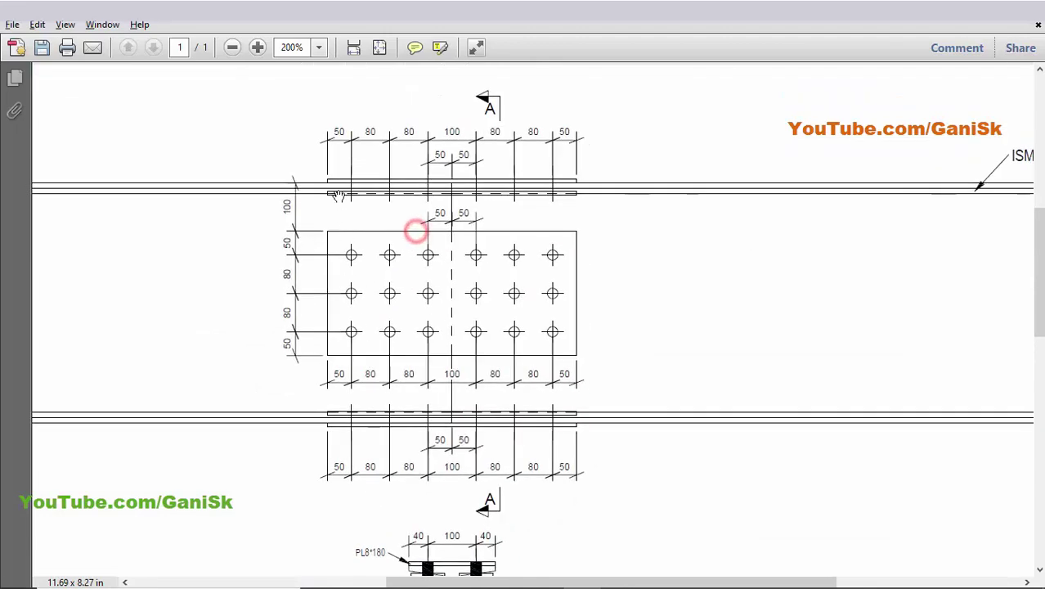
{"action": "scroll", "coordinate": [337, 195], "scroll_direction": "up", "scroll_amount": 2, "text": "ctrl"}
{"action": "scroll", "coordinate": [341, 164], "scroll_direction": "up", "scroll_amount": 2}
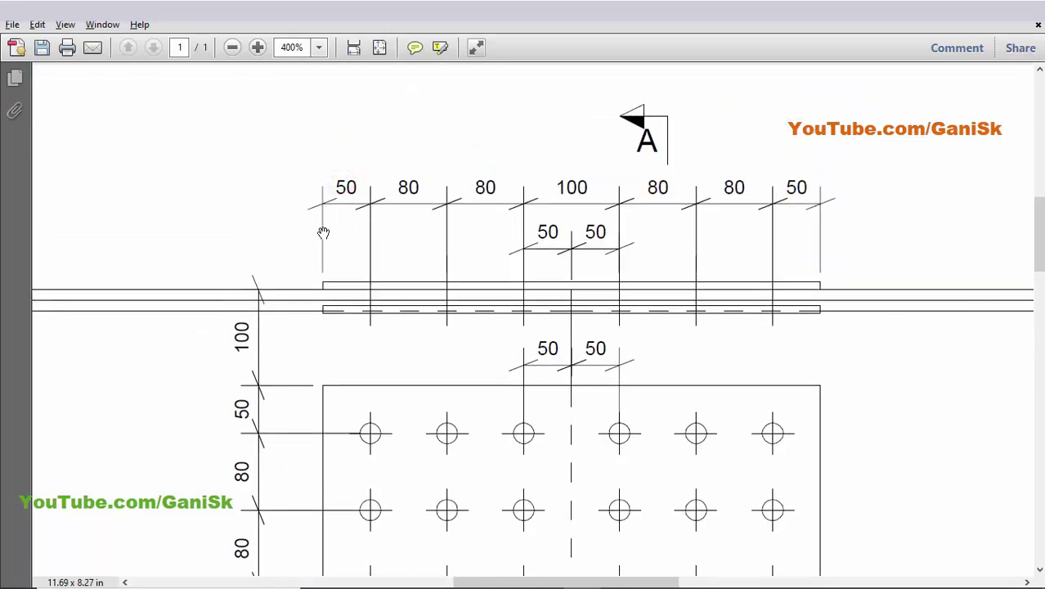
{"action": "key", "text": "alt+Tab"}
{"action": "left_click", "coordinate": [177, 316]}
{"action": "type", "text": "50"}
Set the beam 1 side's top flange bolt distance from the joint to 50 mm, consulting the PDF elevation
{"action": "left_click", "coordinate": [227, 315]}
{"action": "key", "text": "alt+Tab"}
{"action": "key", "text": "alt+Tab"}
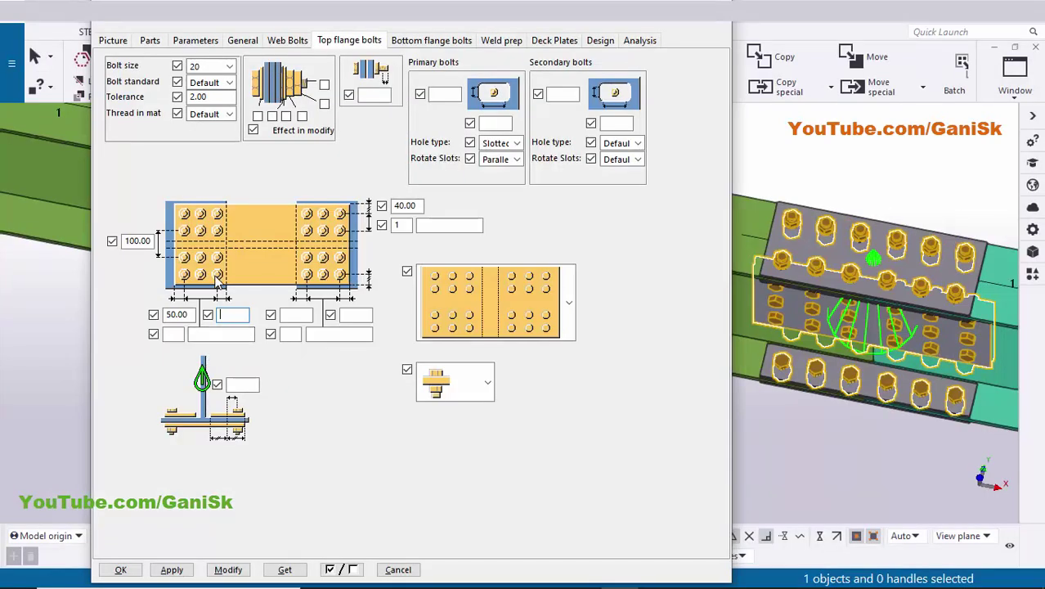
{"action": "left_click", "coordinate": [228, 315]}
{"action": "type", "text": "50"}
Set the beam 1 side's top flange bolts to 3 columns spaced 80 80 per the PDF, and apply to the splice
{"action": "left_click", "coordinate": [173, 333]}
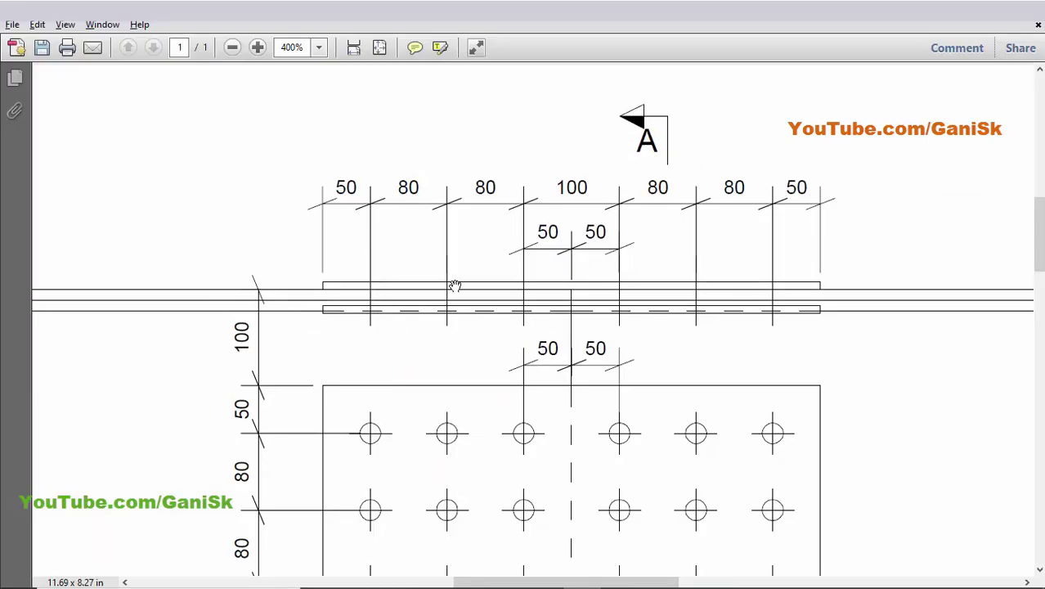
{"action": "key", "text": "alt+Tab"}
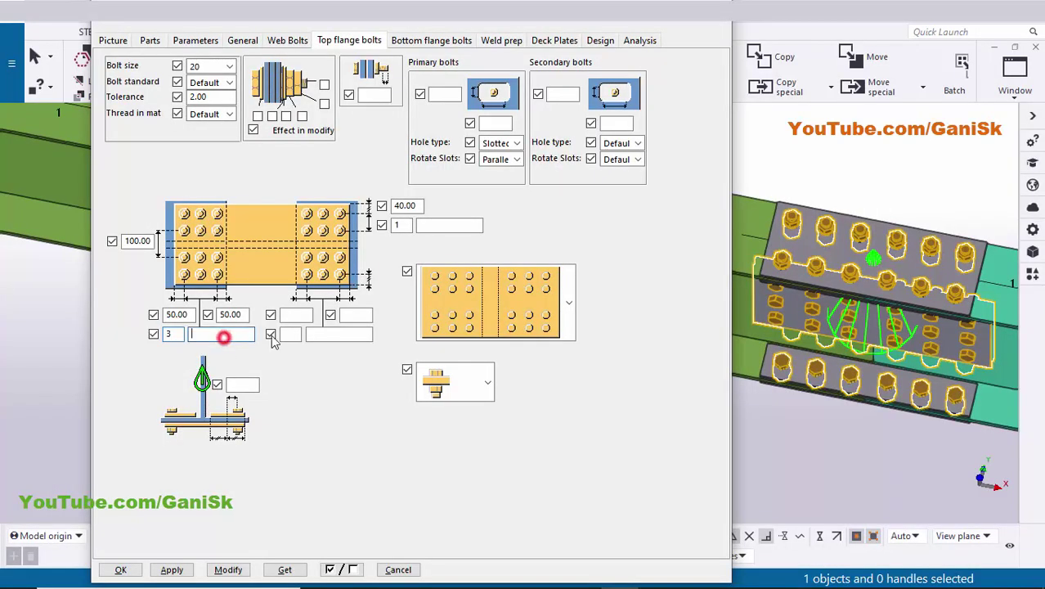
{"action": "key", "text": "alt+Tab"}
{"action": "key", "text": "alt+Tab"}
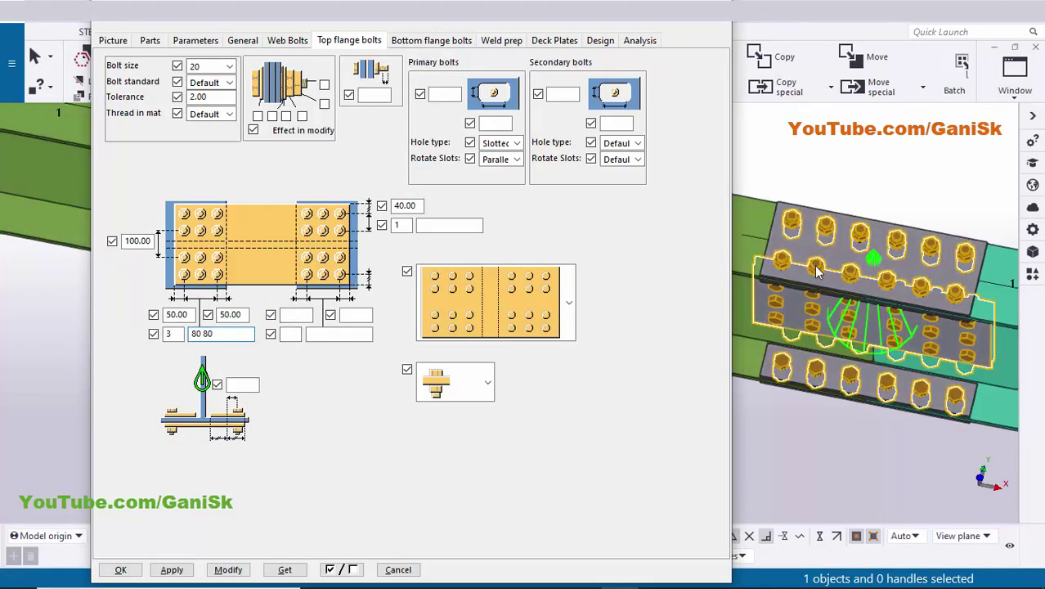
{"action": "left_click", "coordinate": [229, 569]}
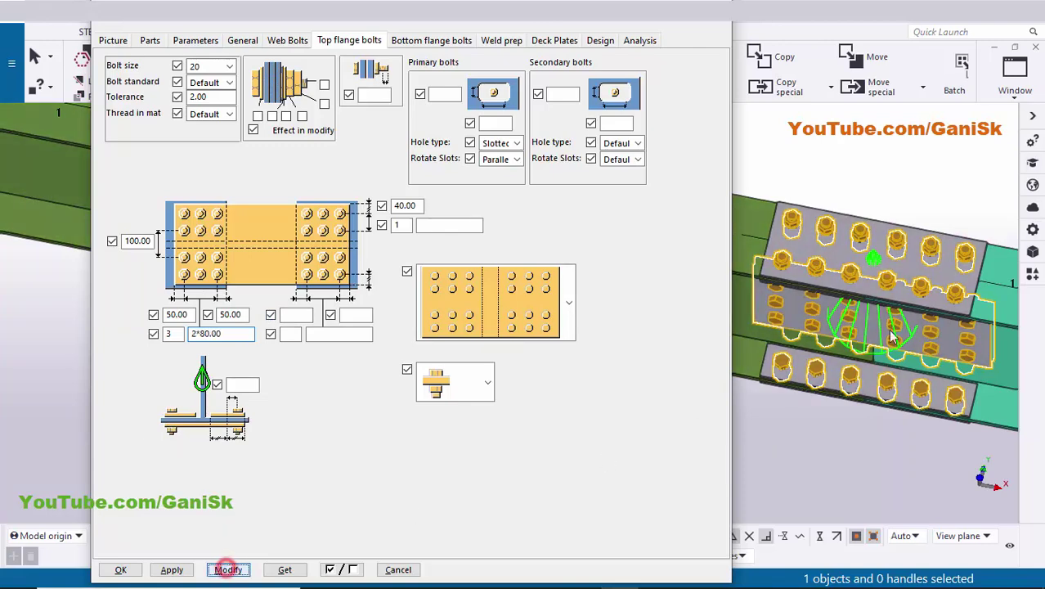
Compare the beam 1 side's top flange bolt end distances, column count and spacing with the bolts in the model
{"action": "scroll", "coordinate": [832, 306], "scroll_direction": "up", "scroll_amount": 3}
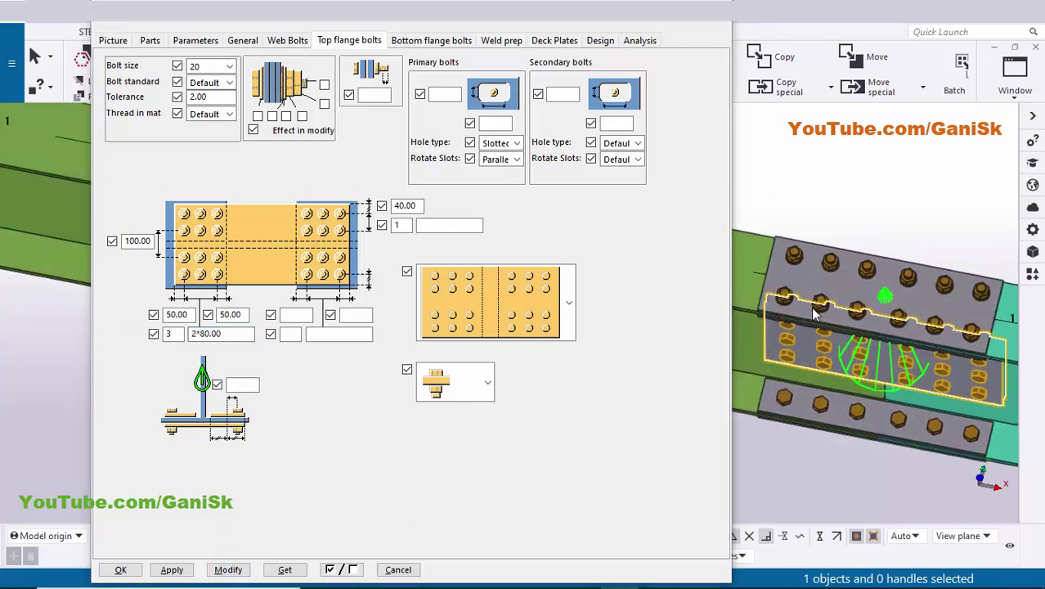
{"action": "scroll", "coordinate": [848, 325], "scroll_direction": "up", "scroll_amount": 2}
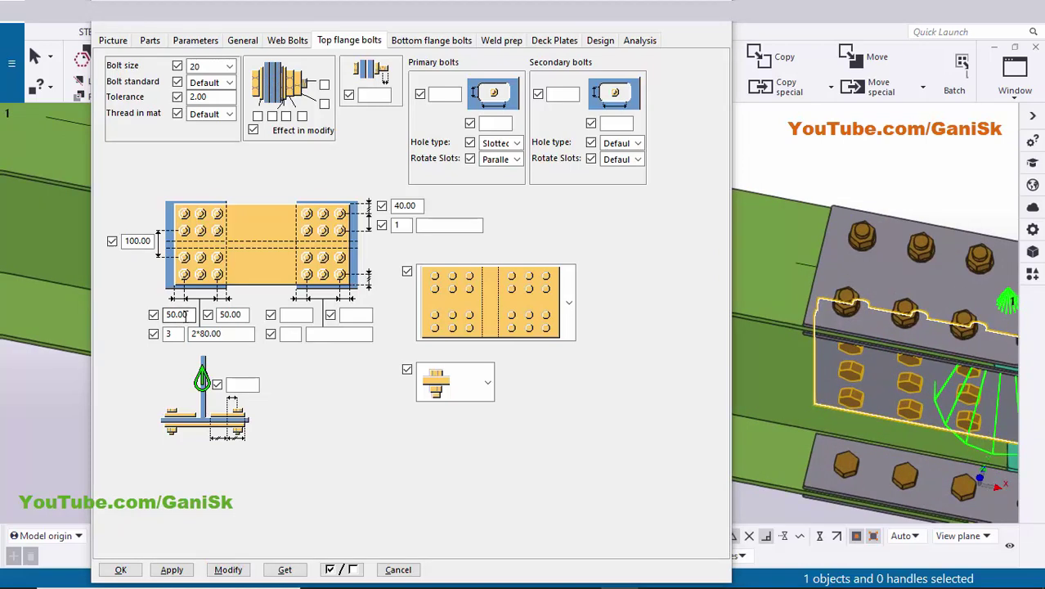
{"action": "double_click", "coordinate": [177, 314]}
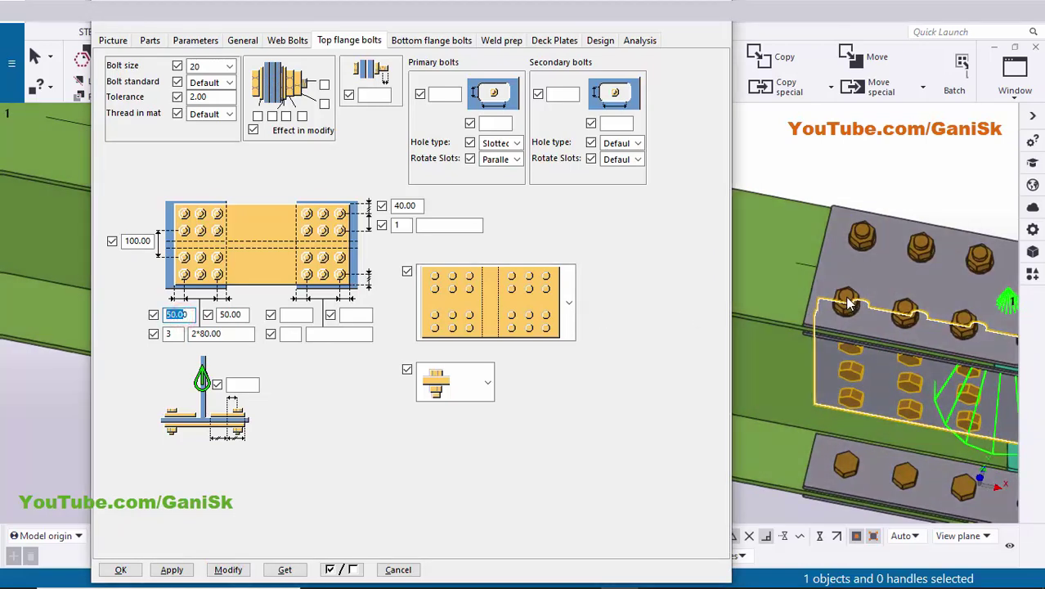
{"action": "double_click", "coordinate": [230, 314]}
{"action": "middle_click_drag", "start_coordinate": [800, 349], "coordinate": [851, 322]}
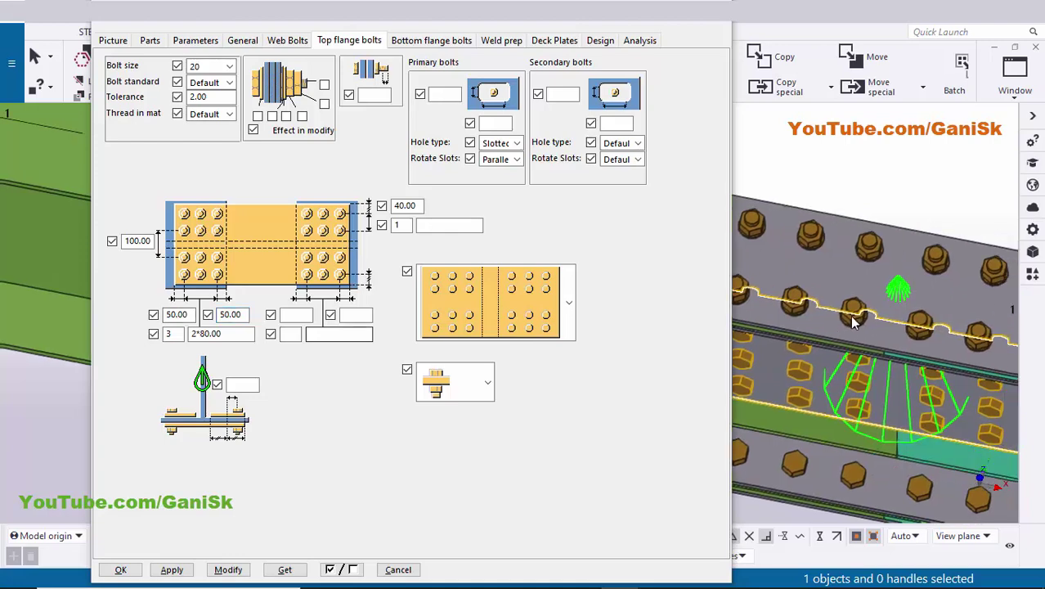
{"action": "middle_click_drag", "start_coordinate": [879, 358], "coordinate": [943, 350]}
{"action": "double_click", "coordinate": [169, 333]}
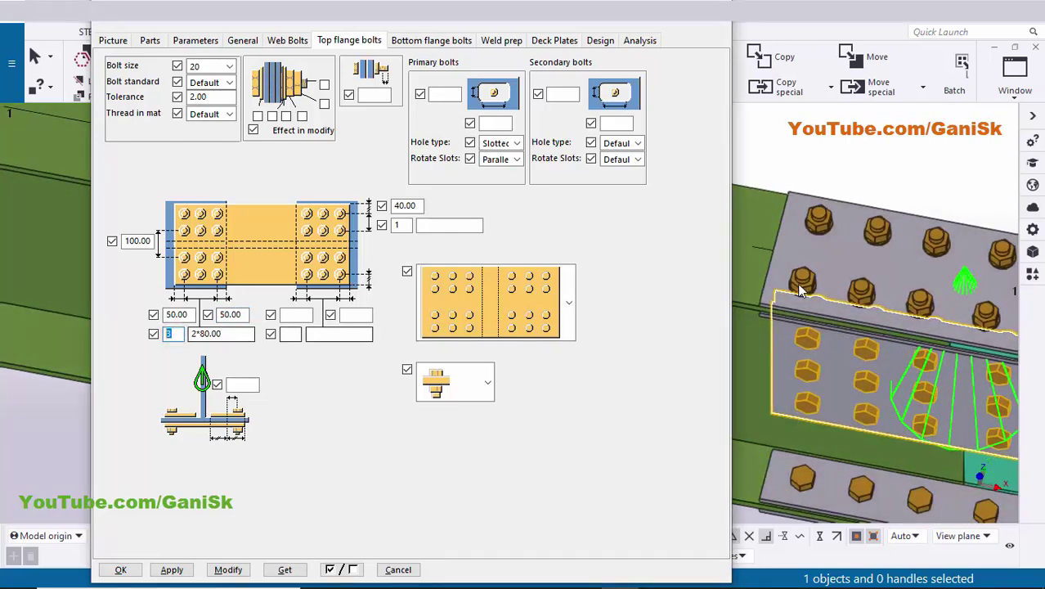
{"action": "double_click", "coordinate": [223, 336]}
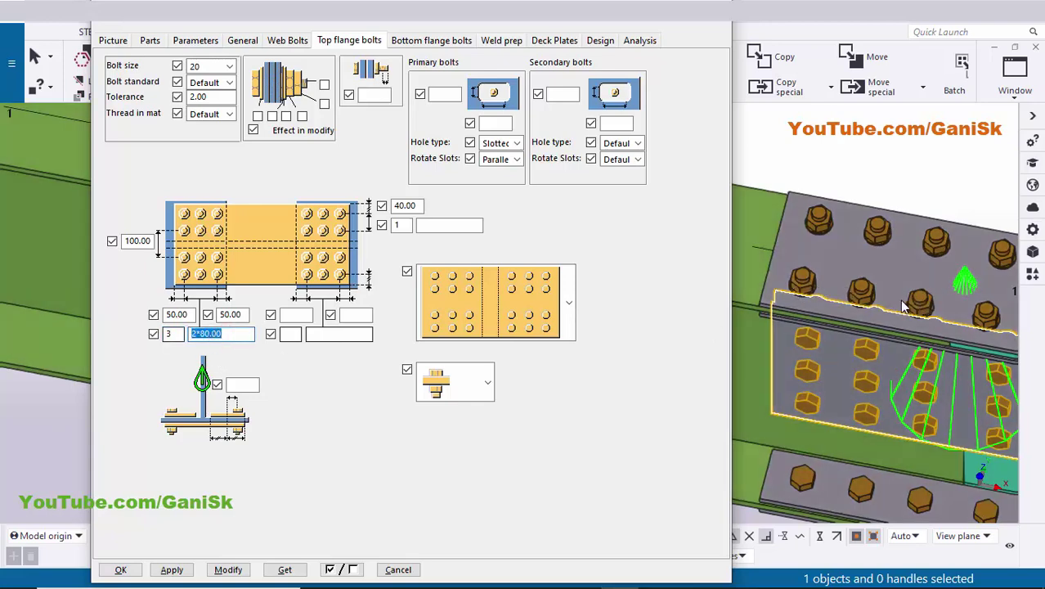
{"action": "middle_click_drag", "start_coordinate": [870, 345], "coordinate": [953, 357], "text": "ctrl"}
Check the beam 2 side in the PDF elevation, then set its top flange bolt distances from the joint and plate end to 50 mm
{"action": "left_click", "coordinate": [586, 572]}
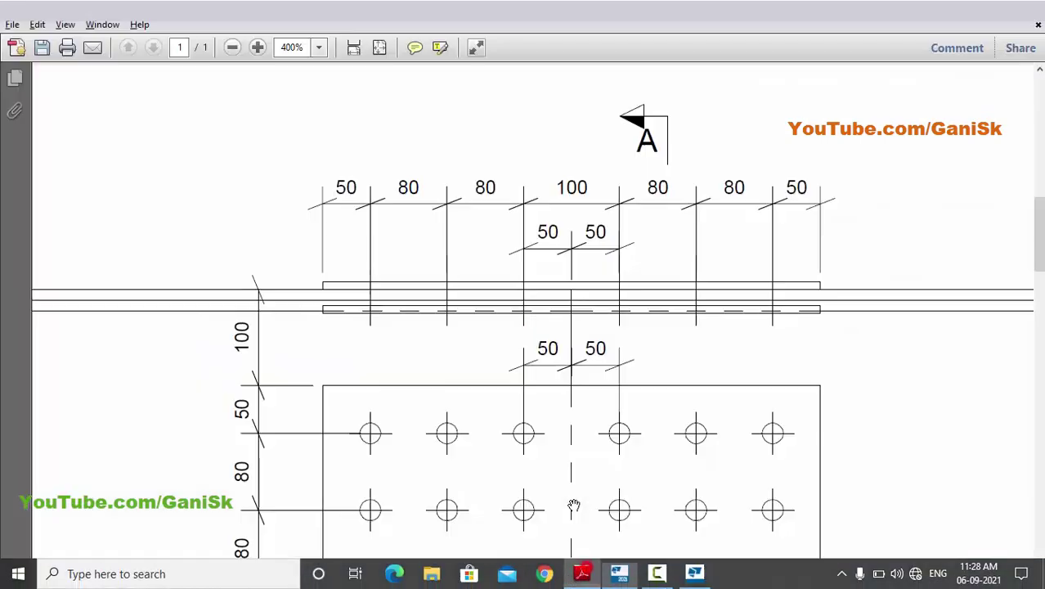
{"action": "left_click_drag", "start_coordinate": [738, 193], "coordinate": [607, 193]}
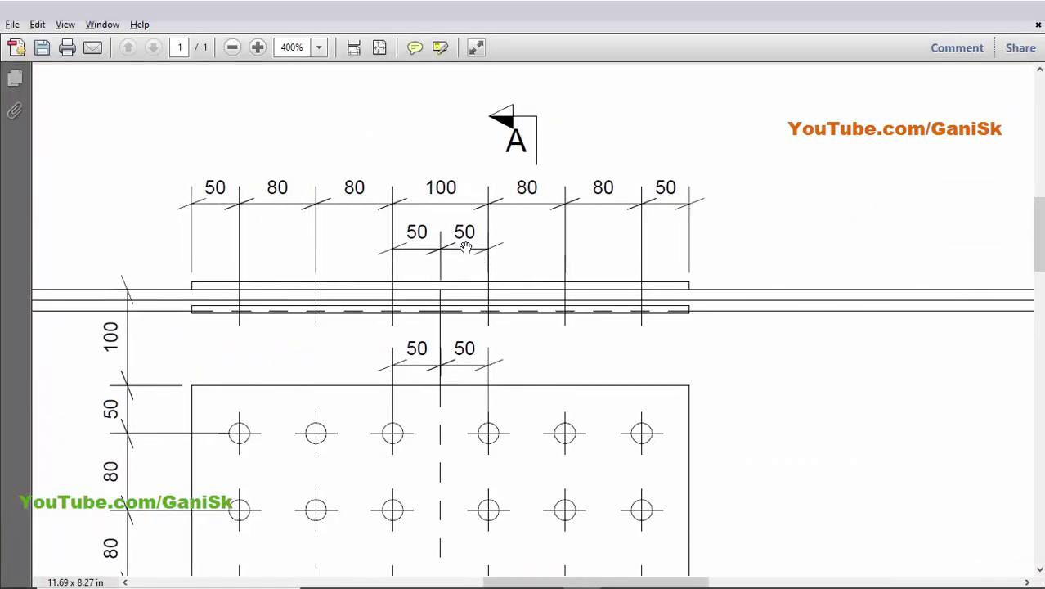
{"action": "key", "text": "alt+Tab"}
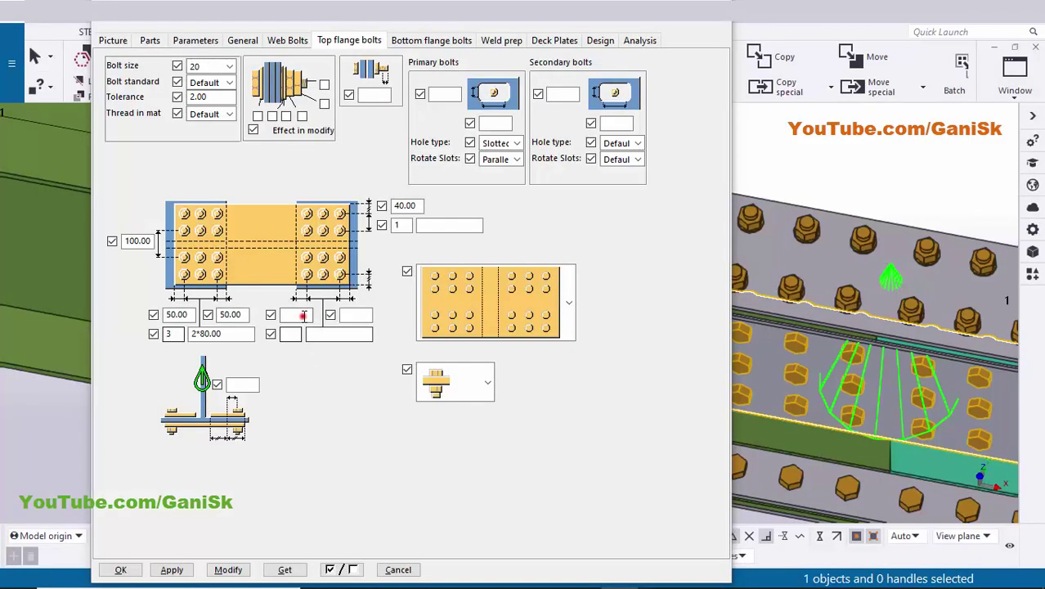
{"action": "left_click", "coordinate": [303, 315]}
{"action": "type", "text": "50"}
{"action": "left_click", "coordinate": [355, 315]}
{"action": "type", "text": "50"}
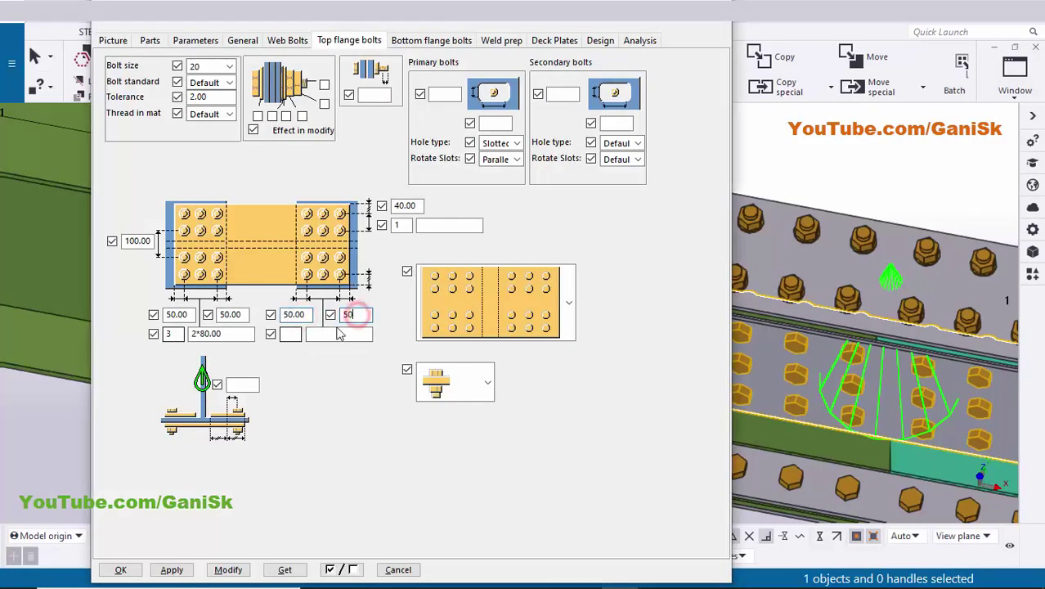
Set the beam 2 side's top flange bolts to 3 columns with 80 mm spacing per the PDF, and apply to the splice
{"action": "left_click", "coordinate": [292, 333]}
{"action": "key", "text": "alt+Tab"}
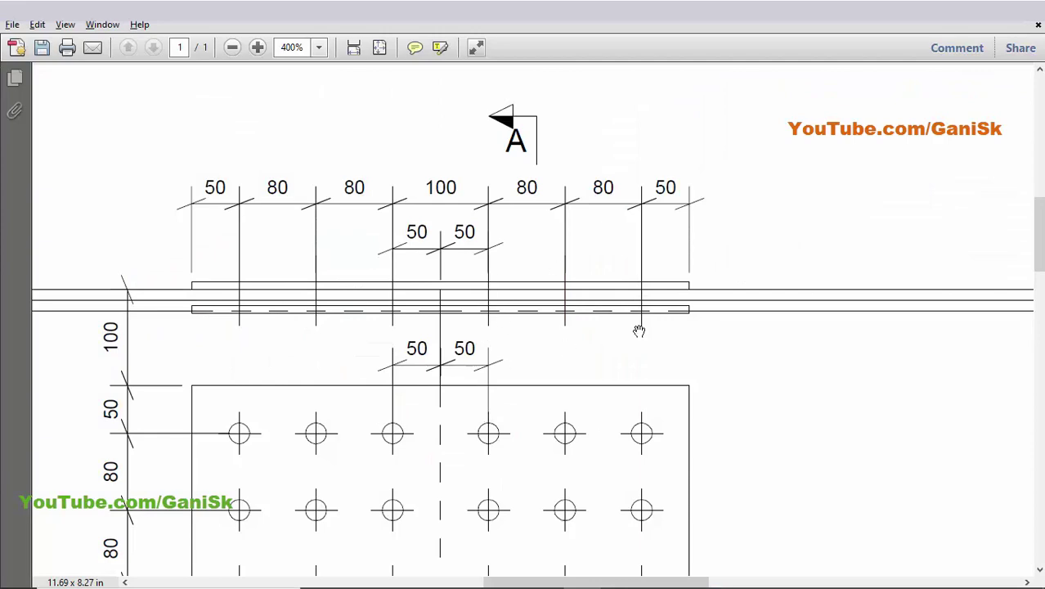
{"action": "key", "text": "alt+Tab"}
{"action": "type", "text": "3"}
{"action": "left_click", "coordinate": [337, 337]}
{"action": "key", "text": "alt+Tab"}
{"action": "key", "text": "alt+Tab"}
{"action": "left_click", "coordinate": [366, 334]}
{"action": "type", "text": "80"}
{"action": "left_click", "coordinate": [228, 569]}
Compare the beam 2 side's top flange bolt distances and spacing with the model, and examine the bolt distance setting in the flange cross-section diagram
{"action": "middle_click_drag", "start_coordinate": [938, 364], "coordinate": [956, 290], "text": "ctrl"}
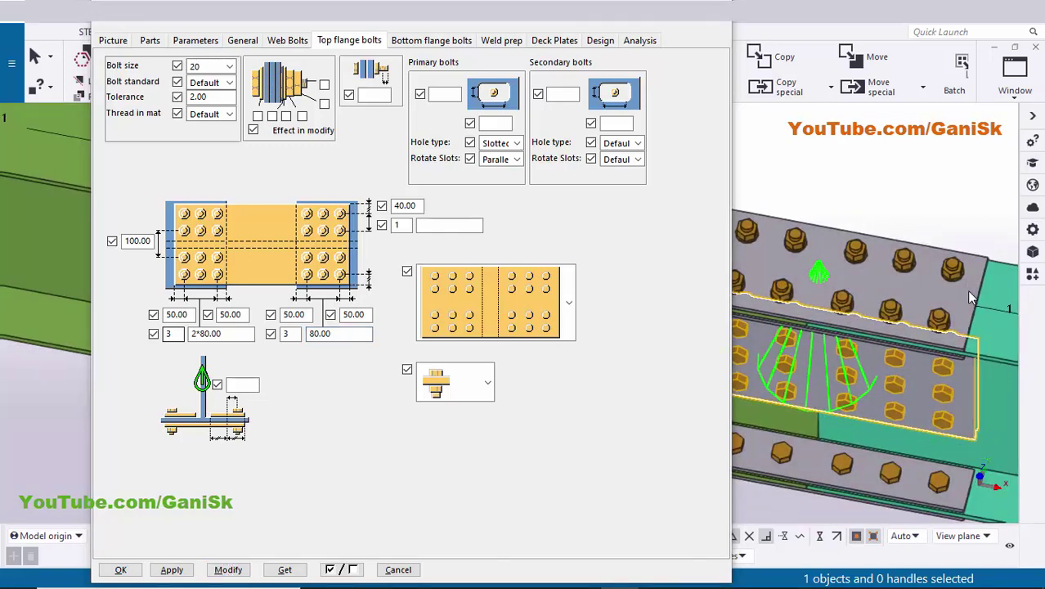
{"action": "double_click", "coordinate": [296, 314]}
{"action": "double_click", "coordinate": [353, 314]}
{"action": "double_click", "coordinate": [329, 333]}
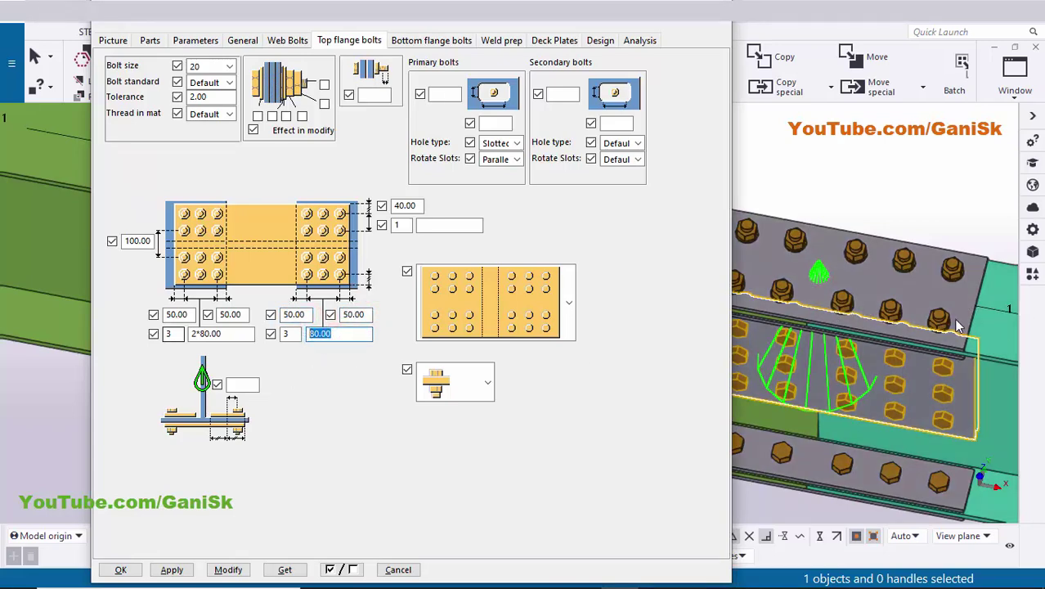
{"action": "scroll", "coordinate": [864, 327], "scroll_direction": "down", "scroll_amount": 5}
{"action": "key", "text": "ctrl+p"}
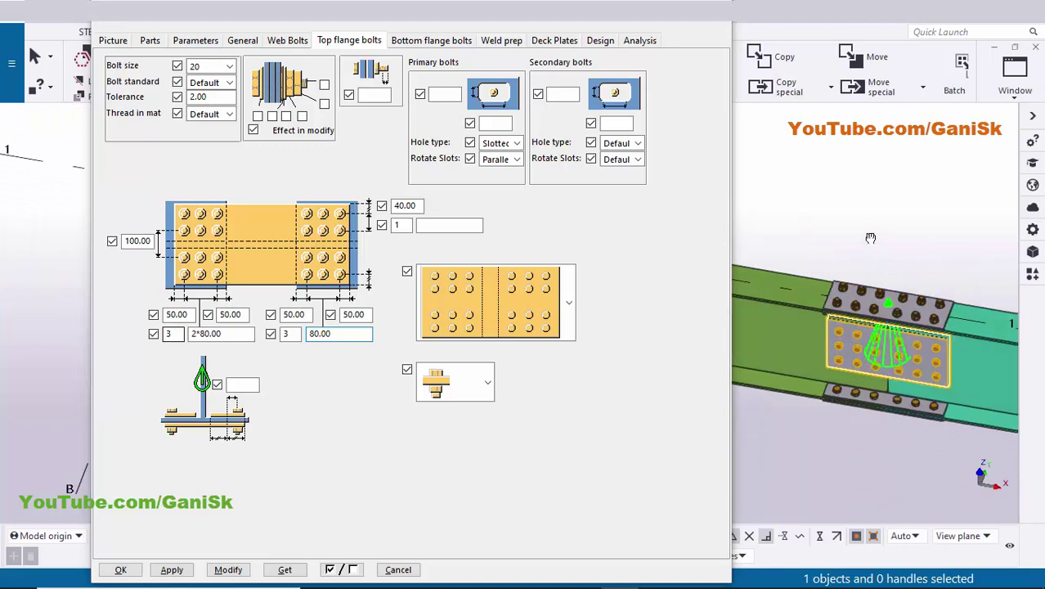
{"action": "middle_click_drag", "start_coordinate": [862, 298], "coordinate": [801, 360], "text": "ctrl"}
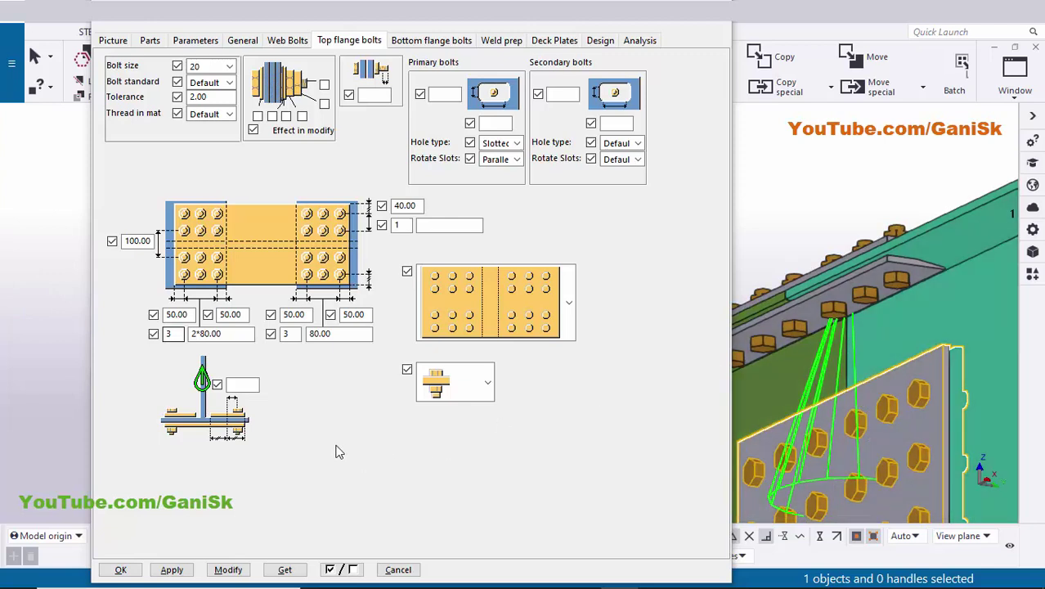
{"action": "left_click", "coordinate": [239, 397]}
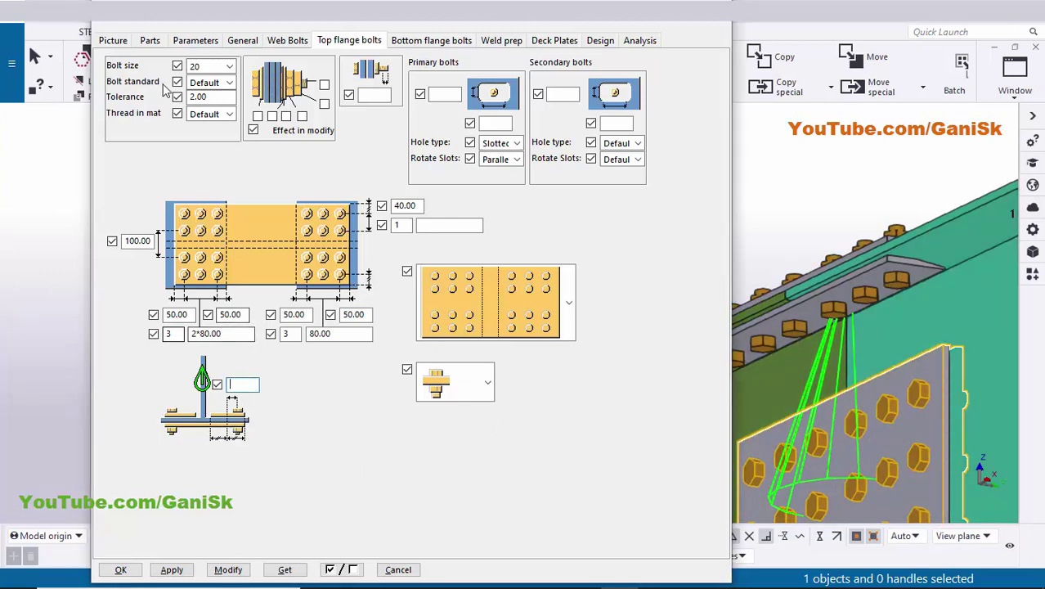
Check the inner flange plates in the PDF, then set the top and bottom inner flange plate widths to 70 mm and apply to the splice
{"action": "left_click", "coordinate": [150, 41]}
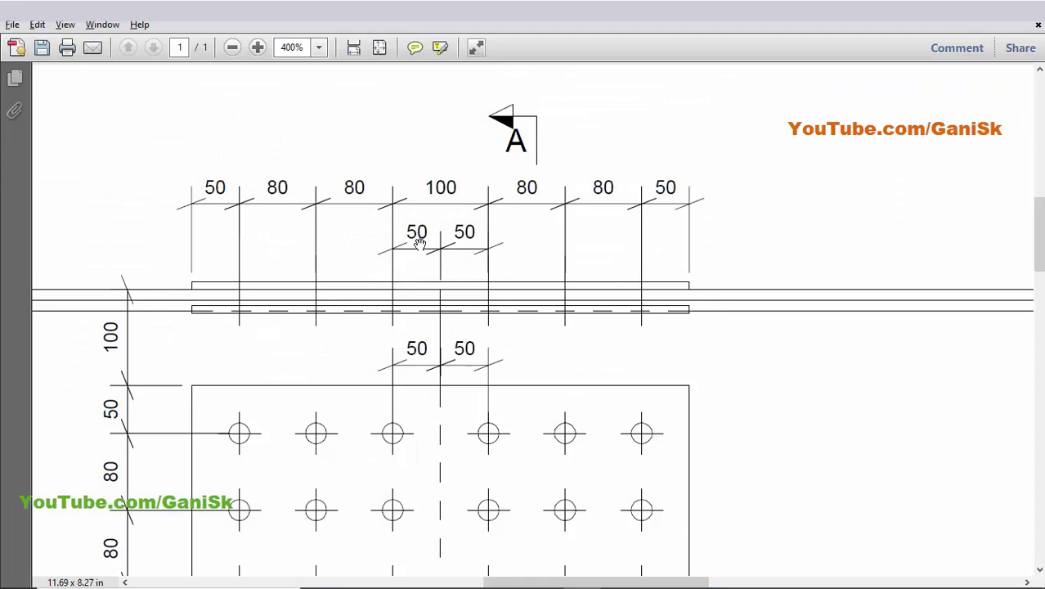
{"action": "scroll", "coordinate": [419, 244], "scroll_direction": "down", "scroll_amount": 3, "text": "ctrl"}
{"action": "scroll", "coordinate": [401, 373], "scroll_direction": "down", "scroll_amount": 5}
{"action": "scroll", "coordinate": [366, 333], "scroll_direction": "up", "scroll_amount": 3, "text": "ctrl"}
{"action": "scroll", "coordinate": [280, 360], "scroll_direction": "up", "scroll_amount": 3, "text": "ctrl"}
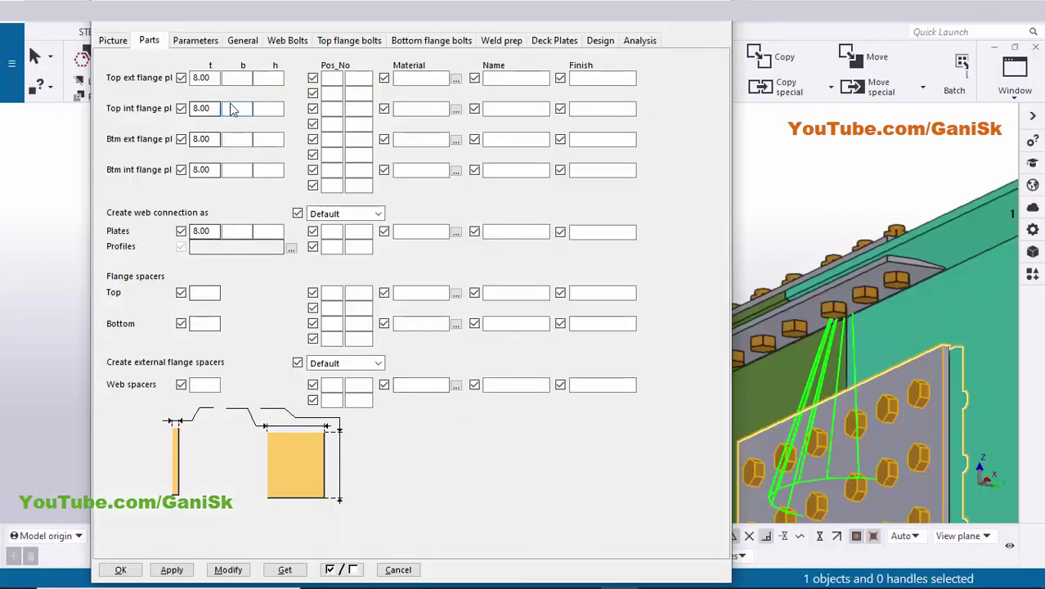
{"action": "left_click", "coordinate": [231, 106]}
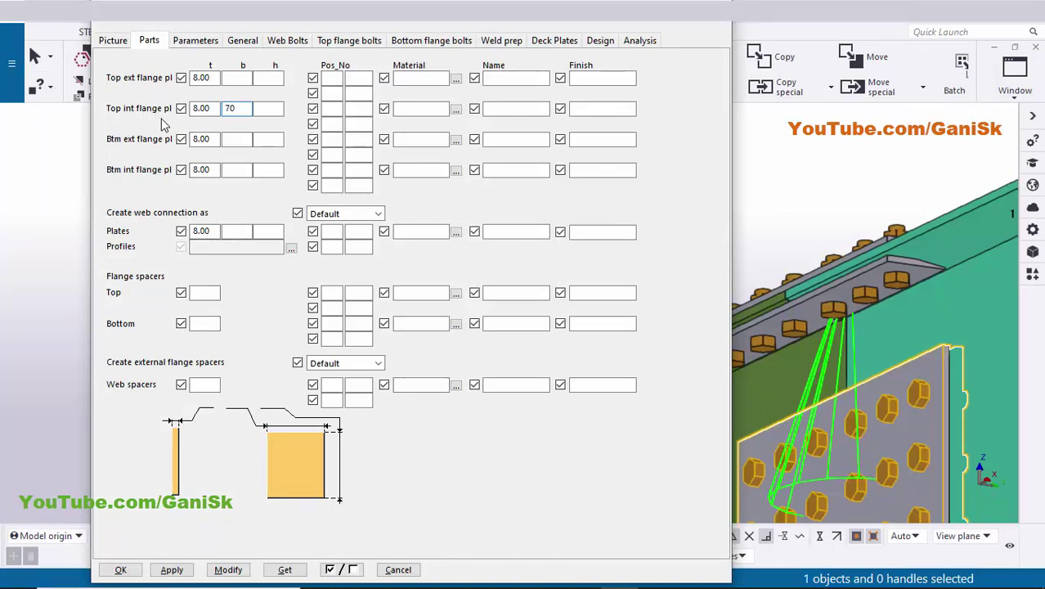
{"action": "left_click", "coordinate": [232, 170]}
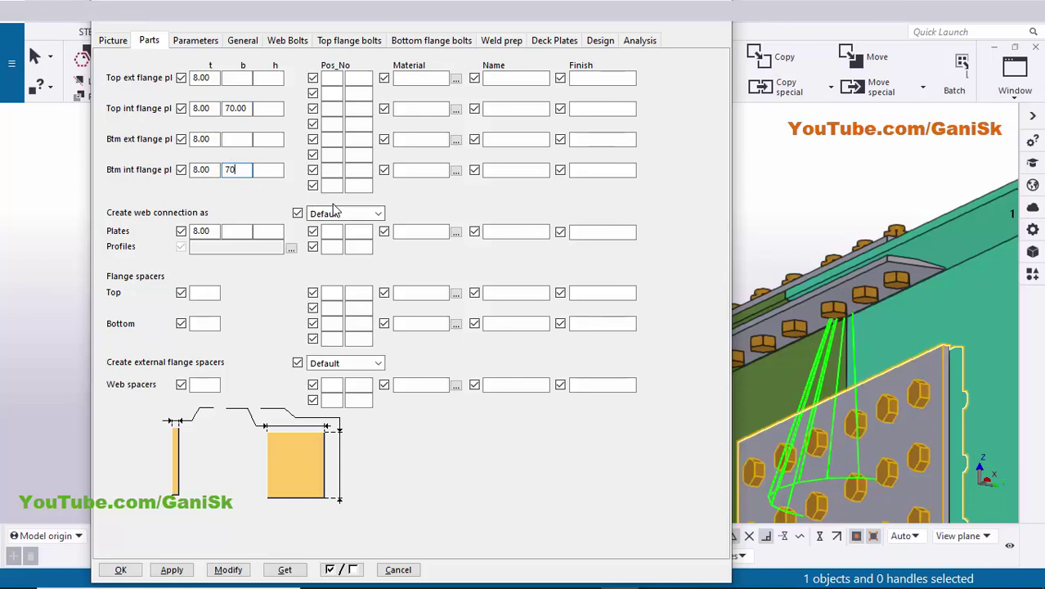
{"action": "left_click", "coordinate": [229, 570]}
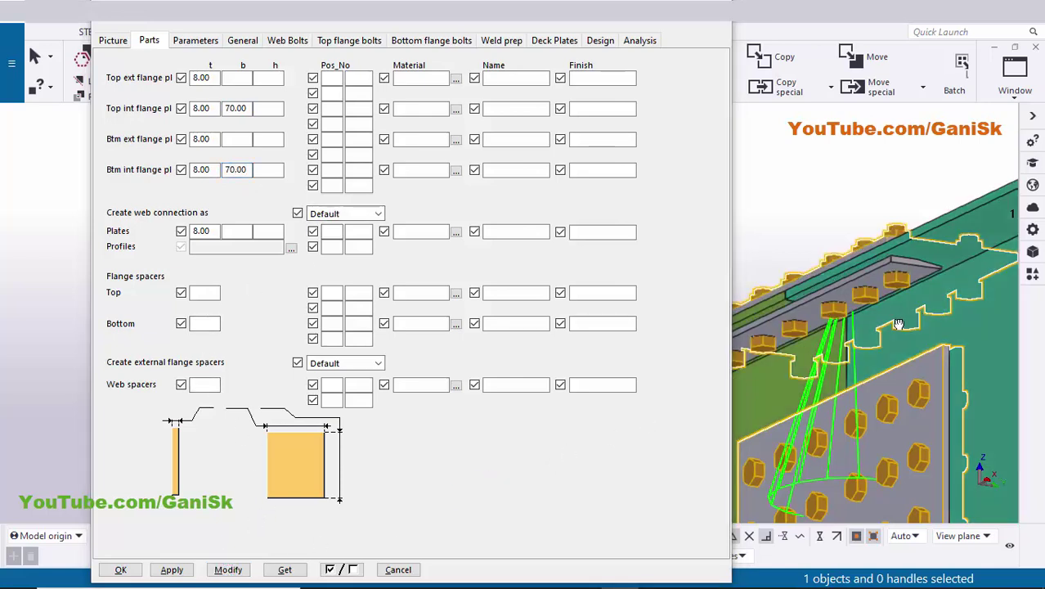
Examine the top flange's inner plates in the model, then open the top flange bolt distance setting in the flange cross-section diagram
{"action": "key", "text": "ctrl+p"}
{"action": "key", "text": "ctrl+p"}
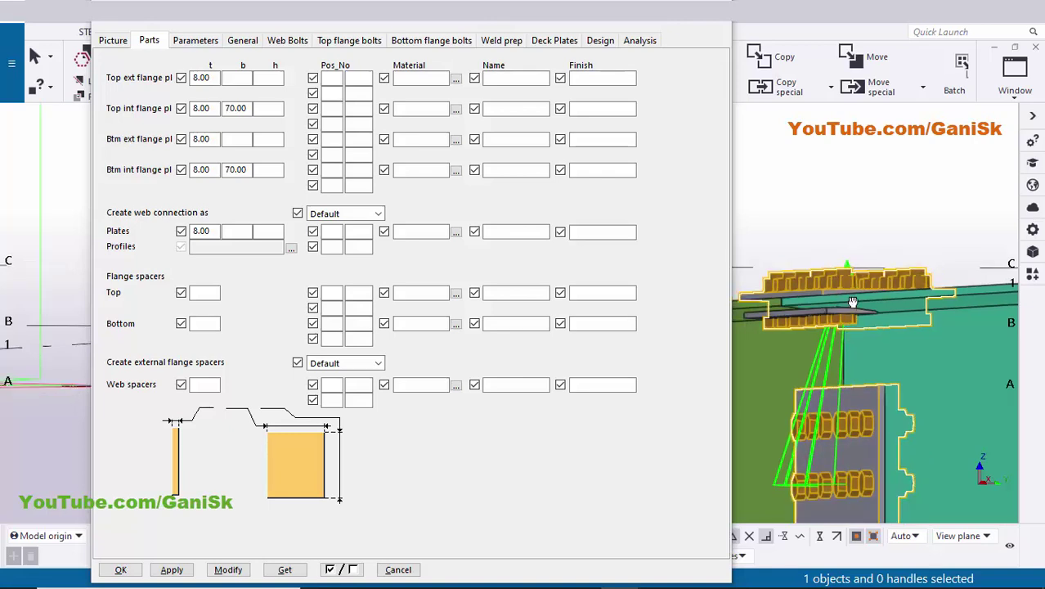
{"action": "left_click", "coordinate": [357, 76]}
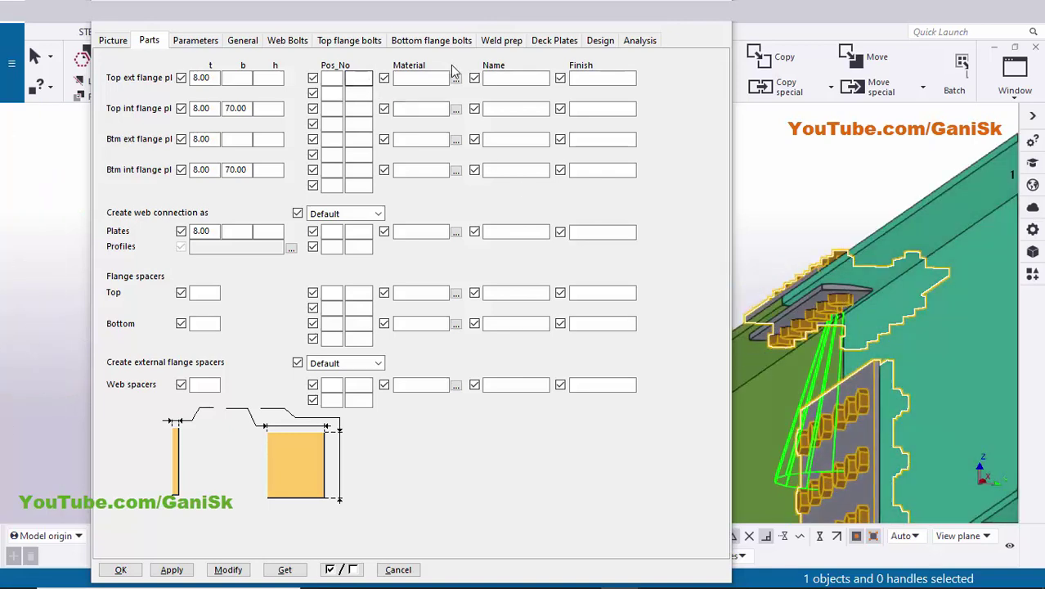
{"action": "left_click", "coordinate": [323, 42]}
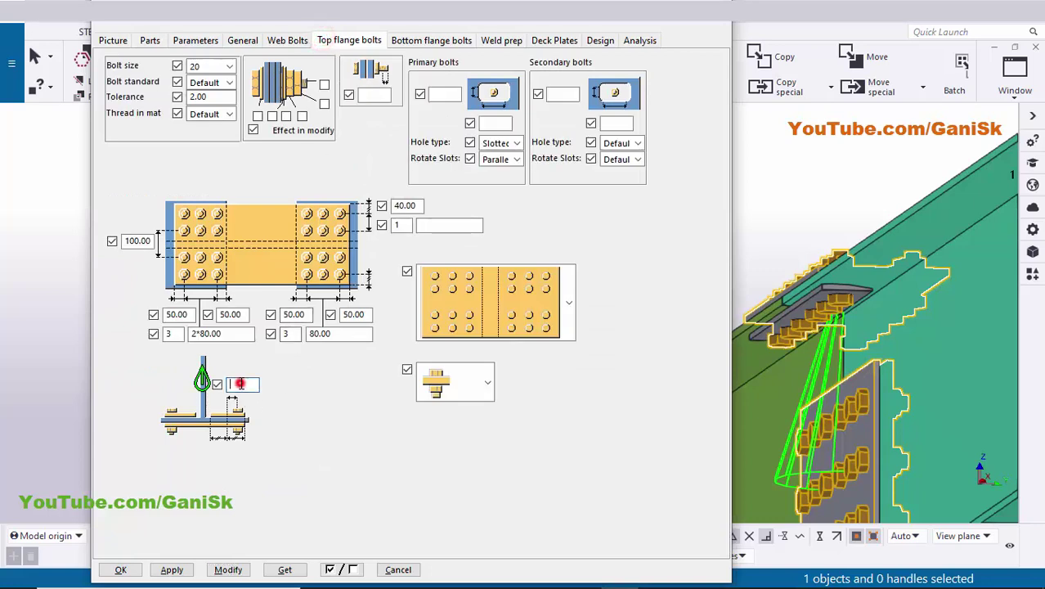
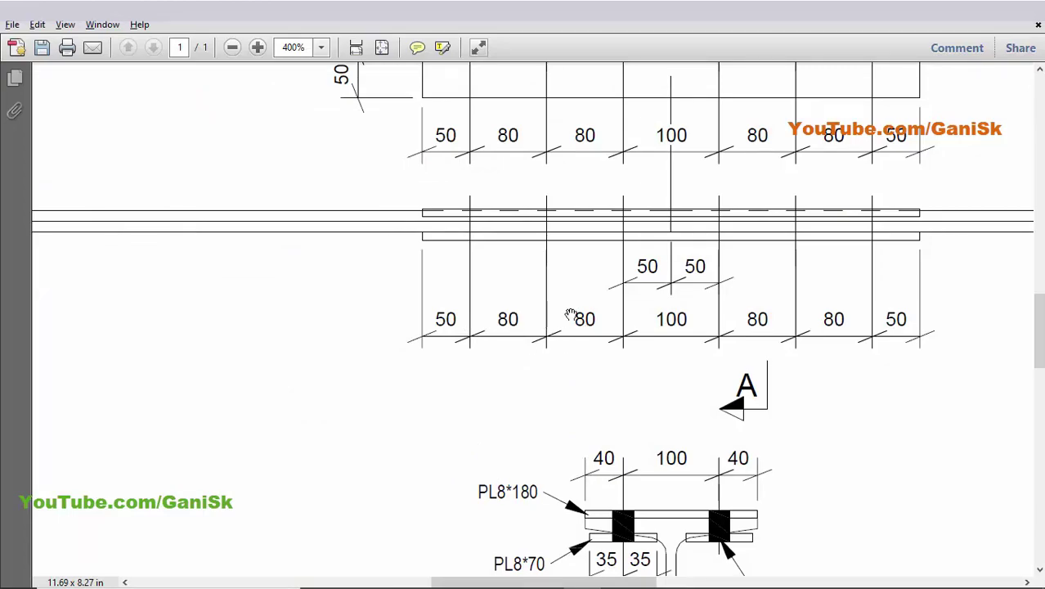
Set the bottom flange bolts per the PDF to 3 columns, 80 mm spacing and 50 mm distances, with cross-section distance 0, and apply
{"action": "key", "text": "alt+Tab"}
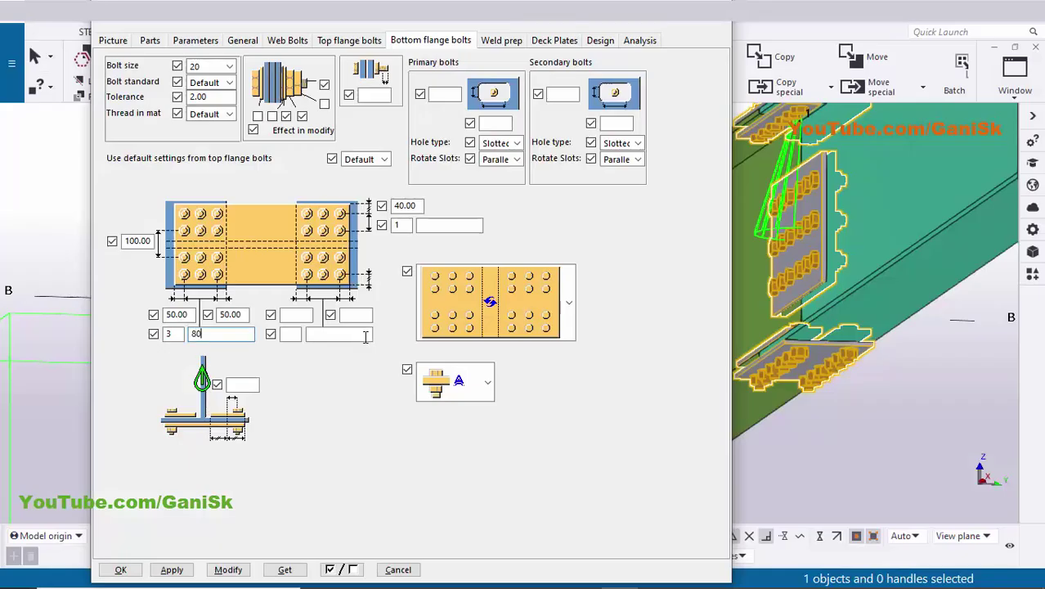
{"action": "key", "text": "alt+Tab"}
{"action": "key", "text": "alt+Tab"}
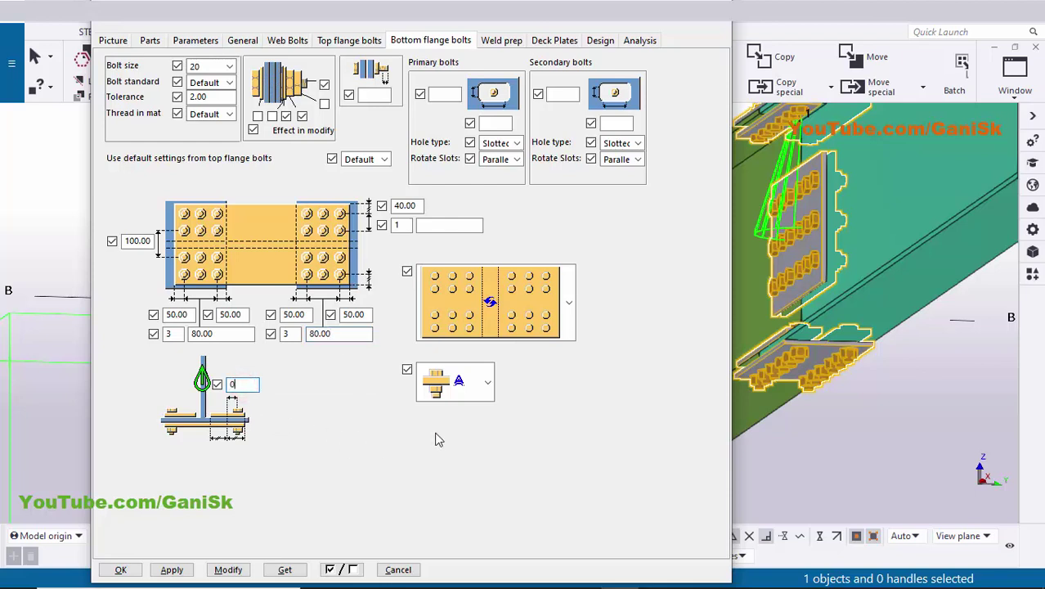
{"action": "scroll", "coordinate": [818, 303], "scroll_direction": "up", "scroll_amount": 3}
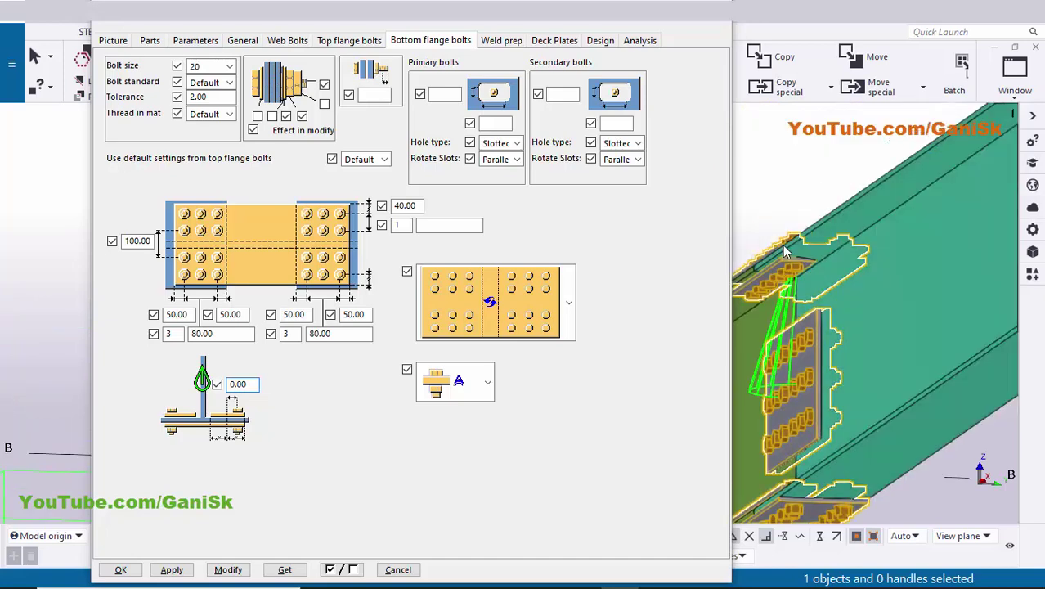
{"action": "scroll", "coordinate": [805, 276], "scroll_direction": "up", "scroll_amount": 2}
{"action": "scroll", "coordinate": [791, 300], "scroll_direction": "down", "scroll_amount": 5}
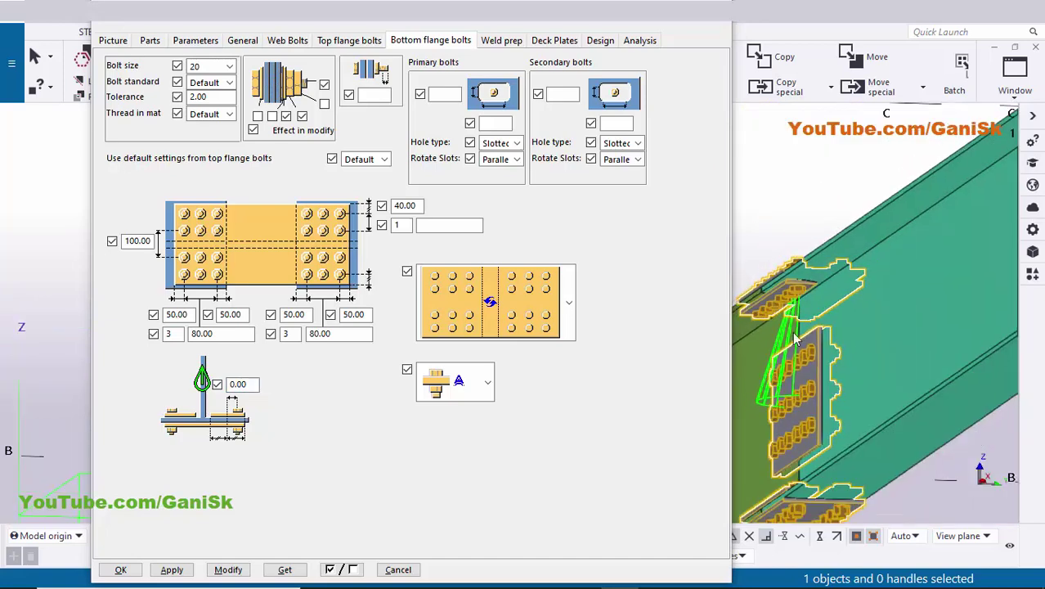
{"action": "left_click", "coordinate": [228, 569]}
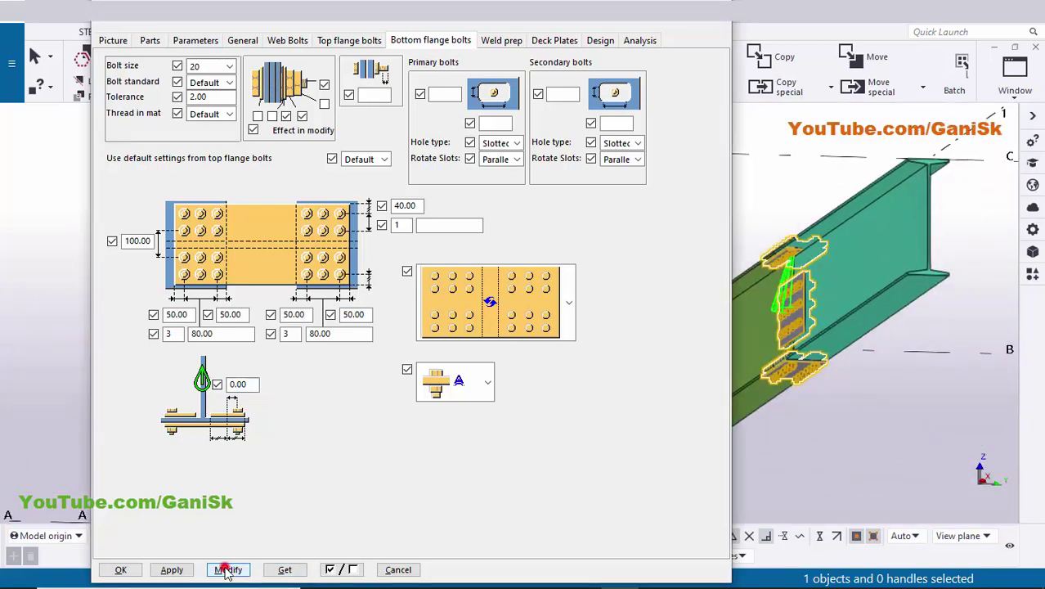
Inspect the bottom flange plates and bolts in the model, then apply and close the splice connection settings
{"action": "scroll", "coordinate": [812, 397], "scroll_direction": "up", "scroll_amount": 5}
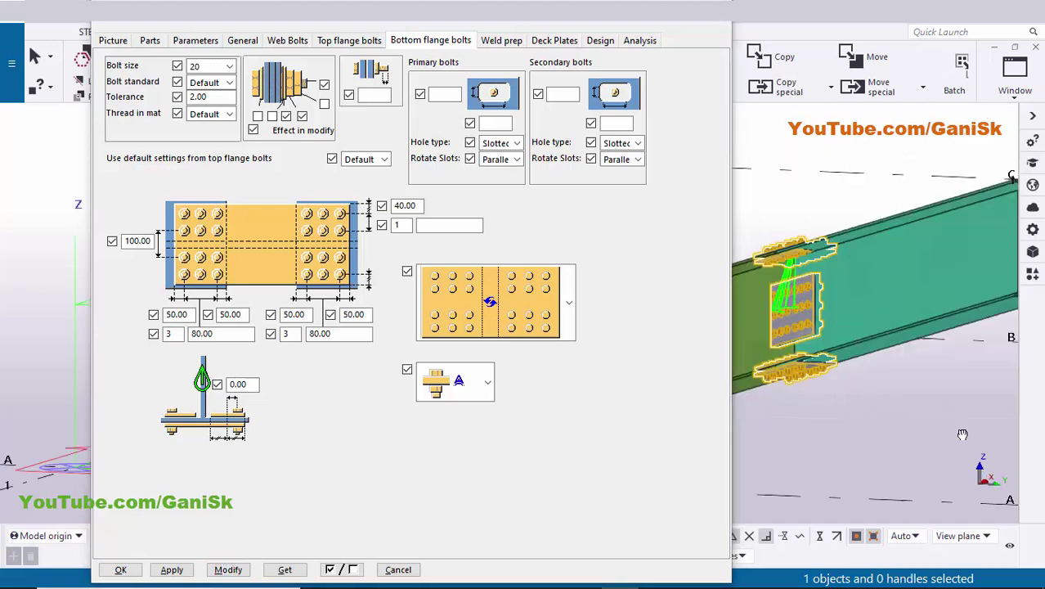
{"action": "middle_click_drag", "start_coordinate": [851, 376], "coordinate": [865, 373]}
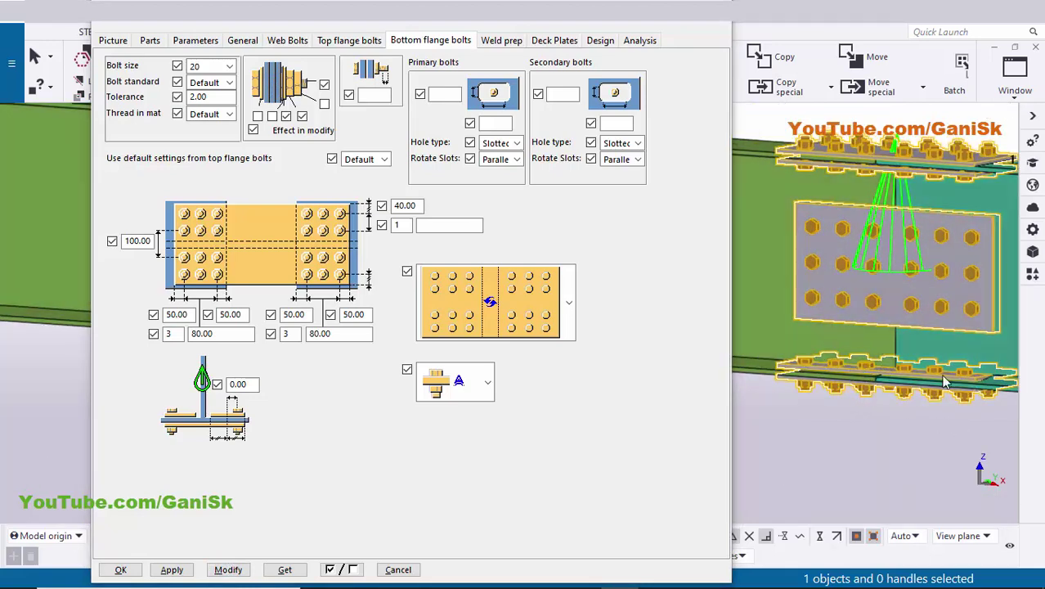
{"action": "scroll", "coordinate": [899, 386], "scroll_direction": "down", "scroll_amount": 3}
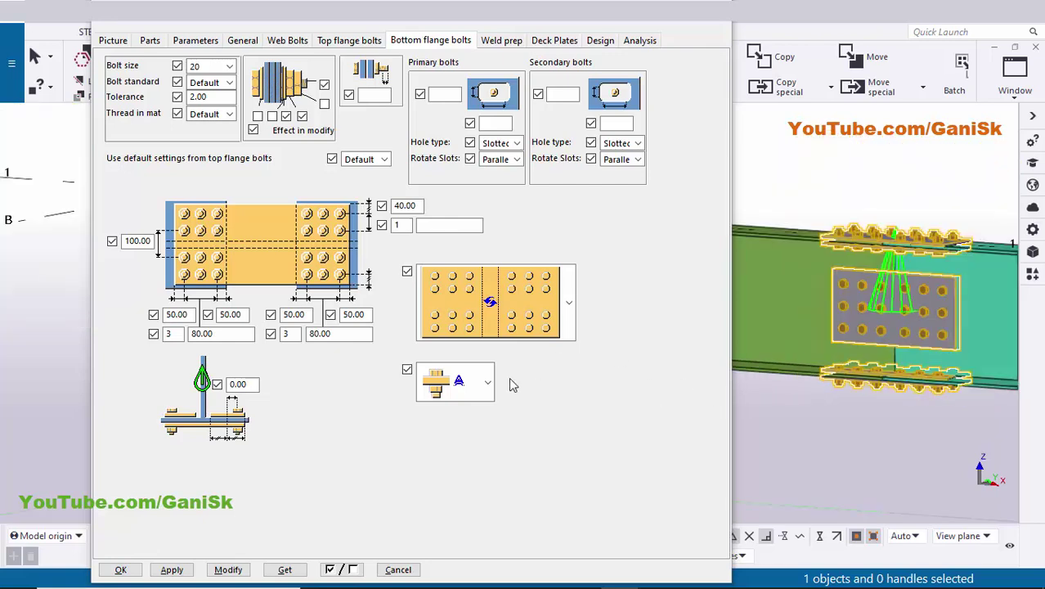
{"action": "left_click", "coordinate": [228, 570]}
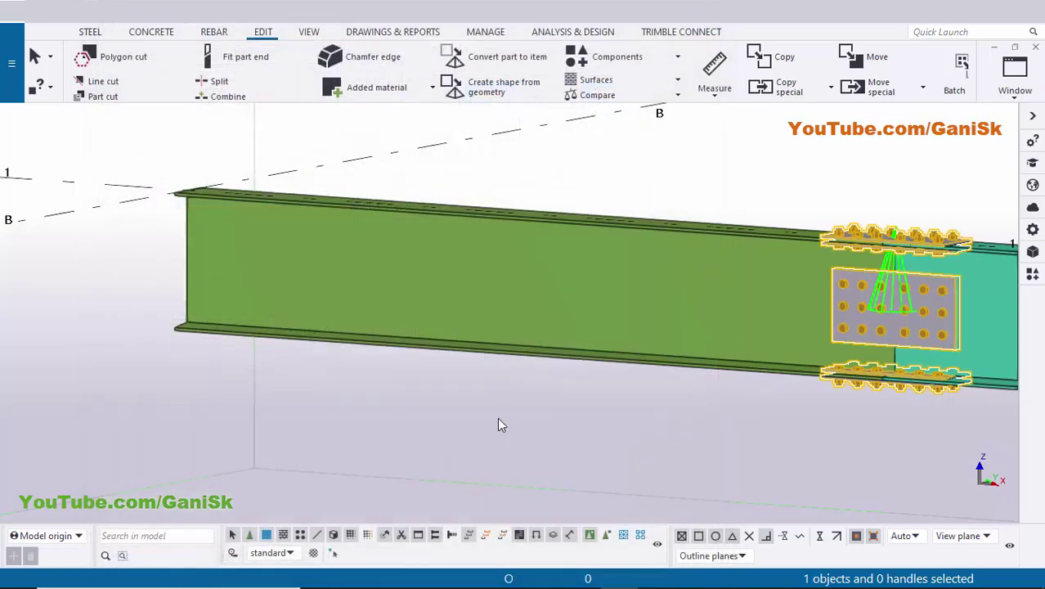
{"action": "right_click", "coordinate": [416, 423]}
{"action": "left_click", "coordinate": [445, 478]}
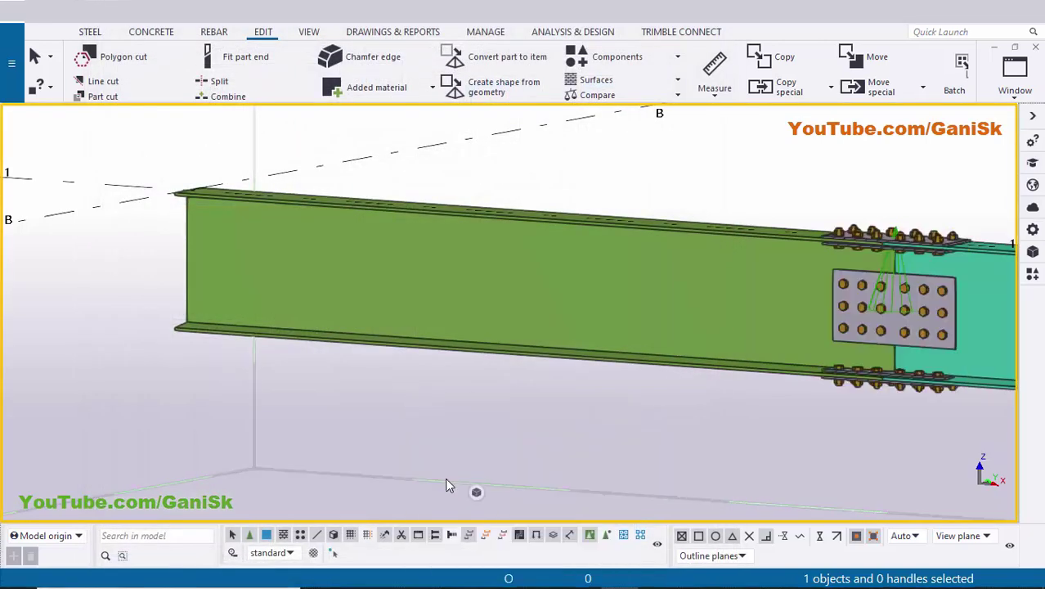
Compare the finished splice's web and flange plates and bolts with the PDF elevation and section A-A
{"action": "middle_click_drag", "start_coordinate": [458, 435], "coordinate": [609, 341], "text": "ctrl"}
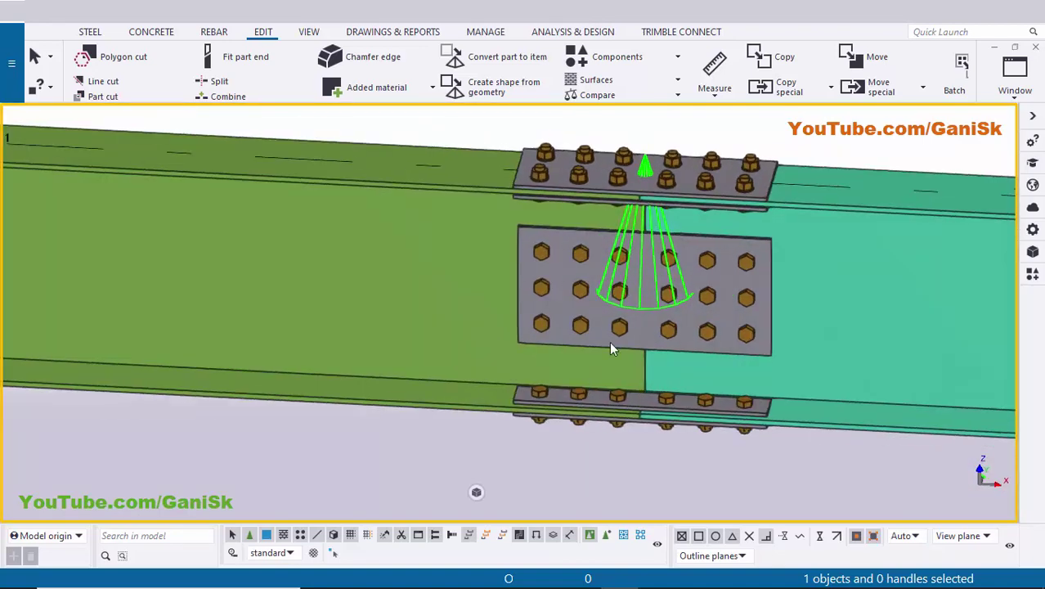
{"action": "left_click", "coordinate": [587, 572]}
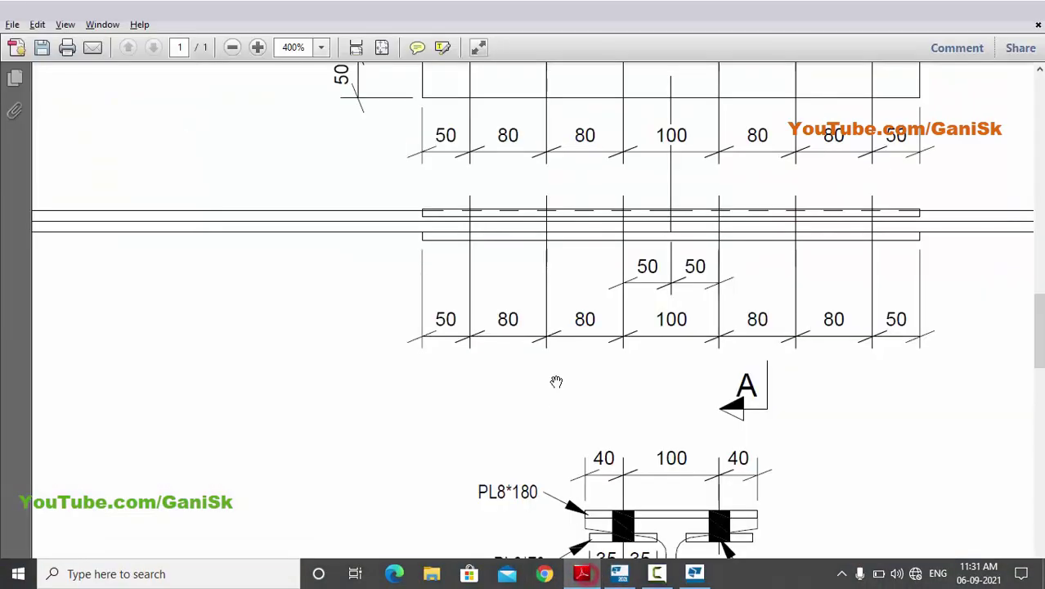
{"action": "scroll", "coordinate": [561, 418], "scroll_direction": "down", "scroll_amount": 2, "text": "ctrl"}
{"action": "scroll", "coordinate": [562, 425], "scroll_direction": "down", "scroll_amount": 5}
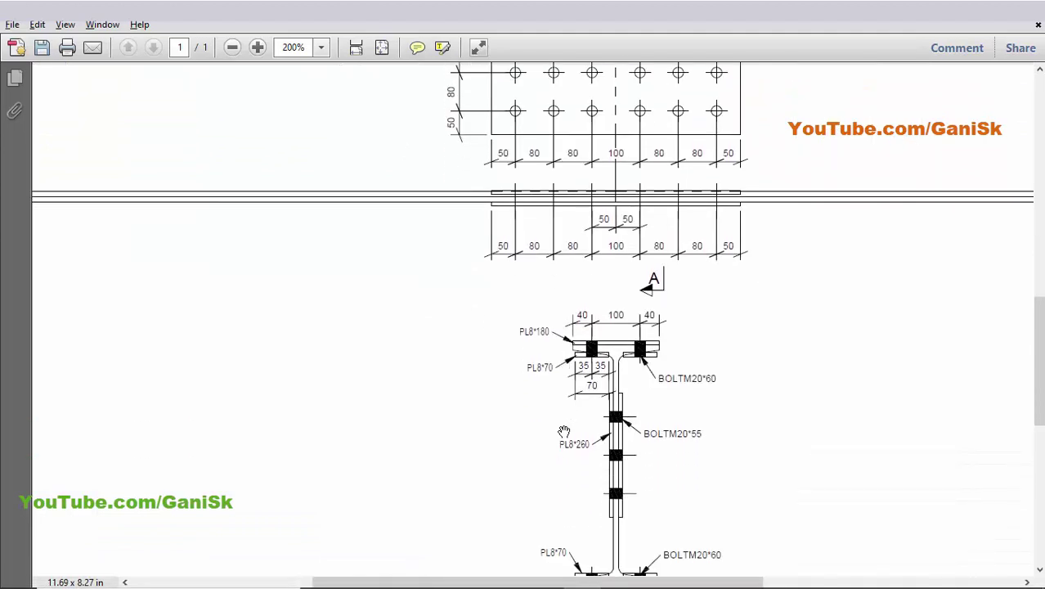
{"action": "scroll", "coordinate": [566, 440], "scroll_direction": "down", "scroll_amount": 2, "text": "ctrl"}
{"action": "scroll", "coordinate": [564, 425], "scroll_direction": "up", "scroll_amount": 1}
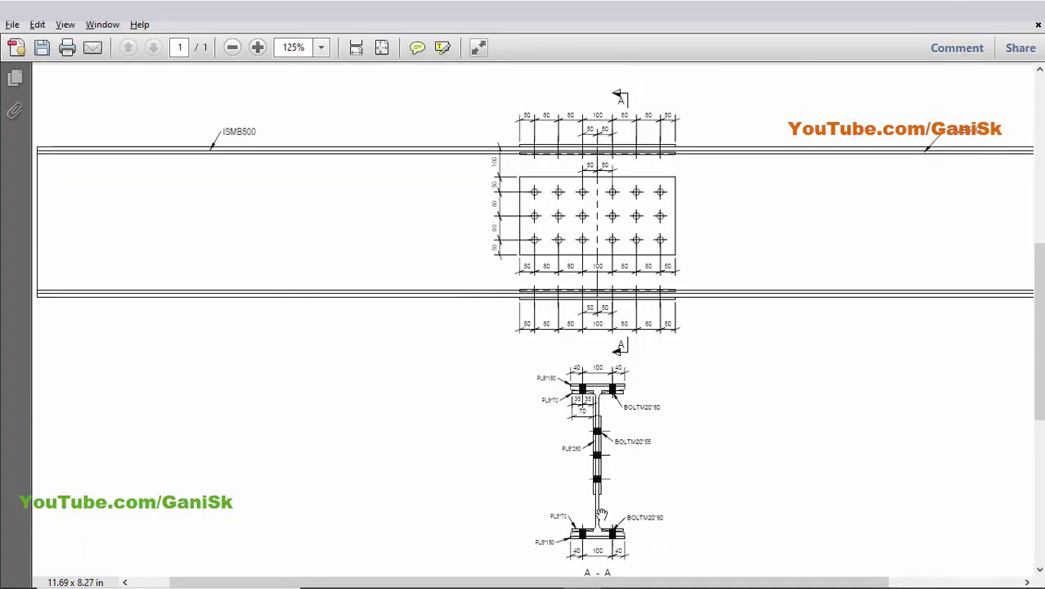
{"action": "scroll", "coordinate": [601, 513], "scroll_direction": "down", "scroll_amount": 1}
{"action": "left_click", "coordinate": [618, 573]}
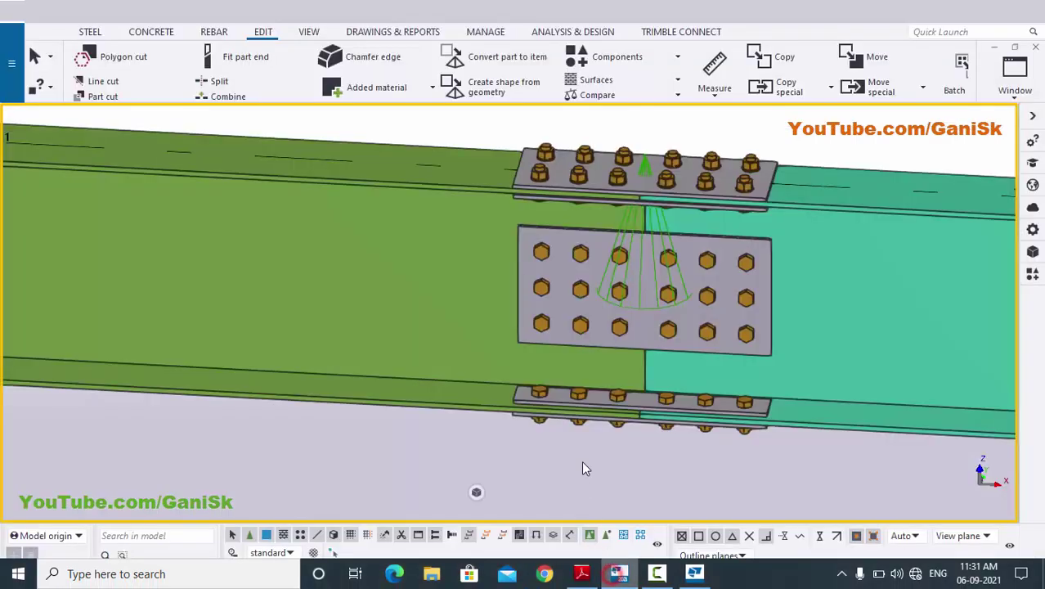
{"action": "left_click", "coordinate": [573, 339]}
{"action": "middle_click_drag", "start_coordinate": [572, 340], "coordinate": [584, 423], "text": "ctrl"}
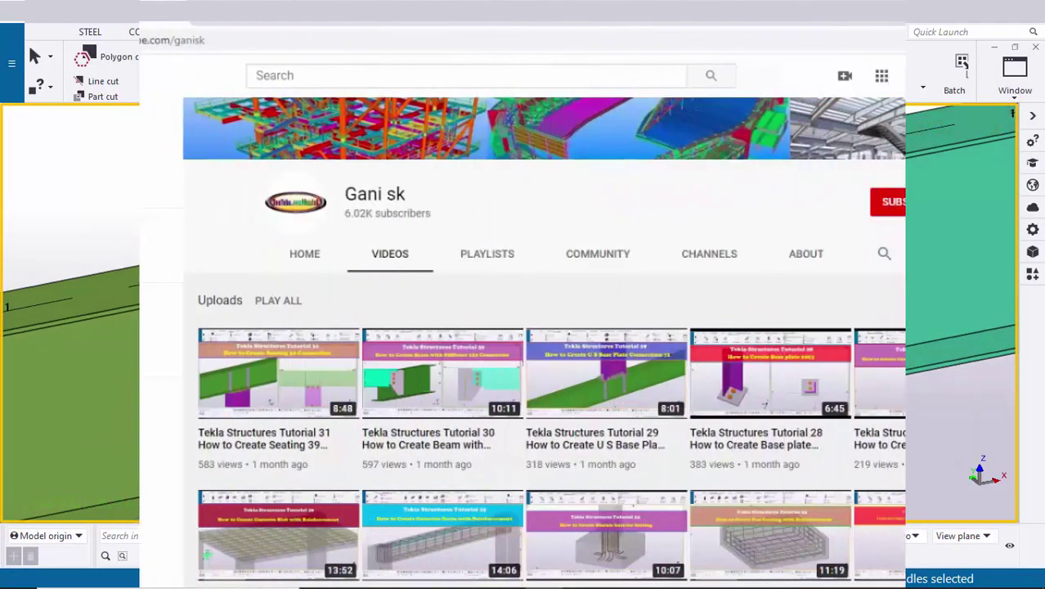